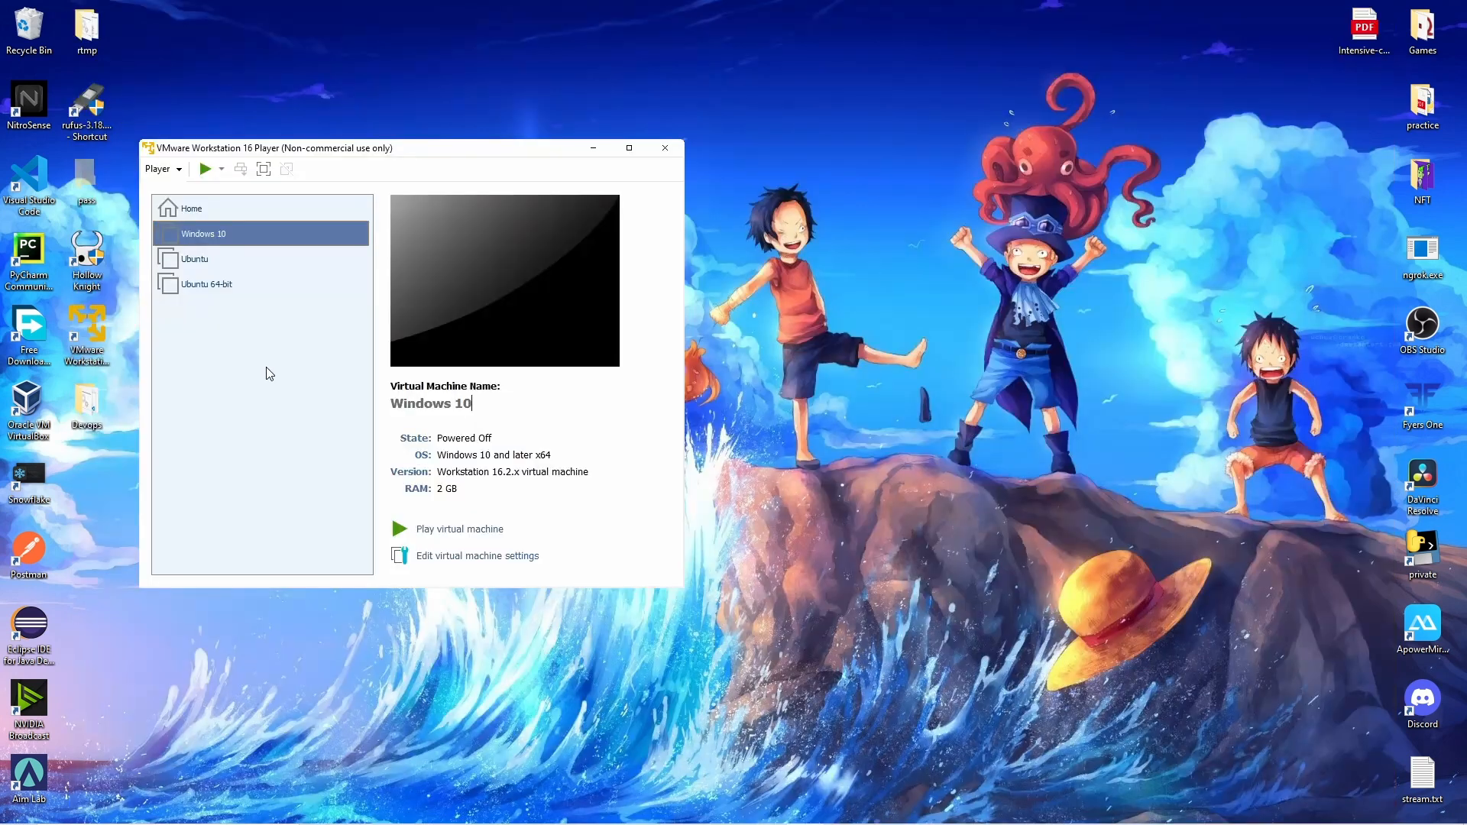
From the Player's Welcome page, start a new virtual machine for the pfSense ISO.
left_click(196, 214)
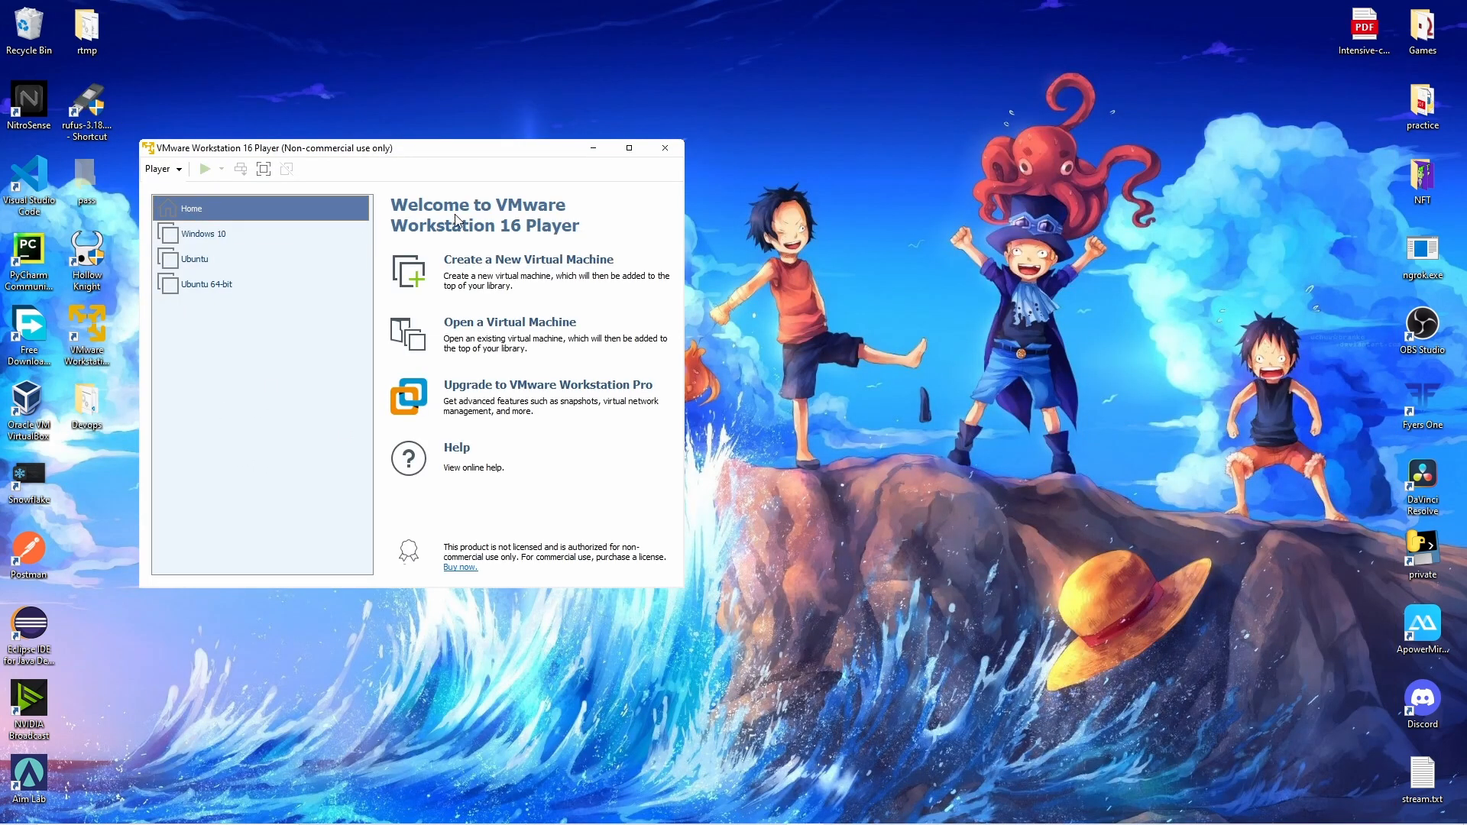
left_click(458, 221)
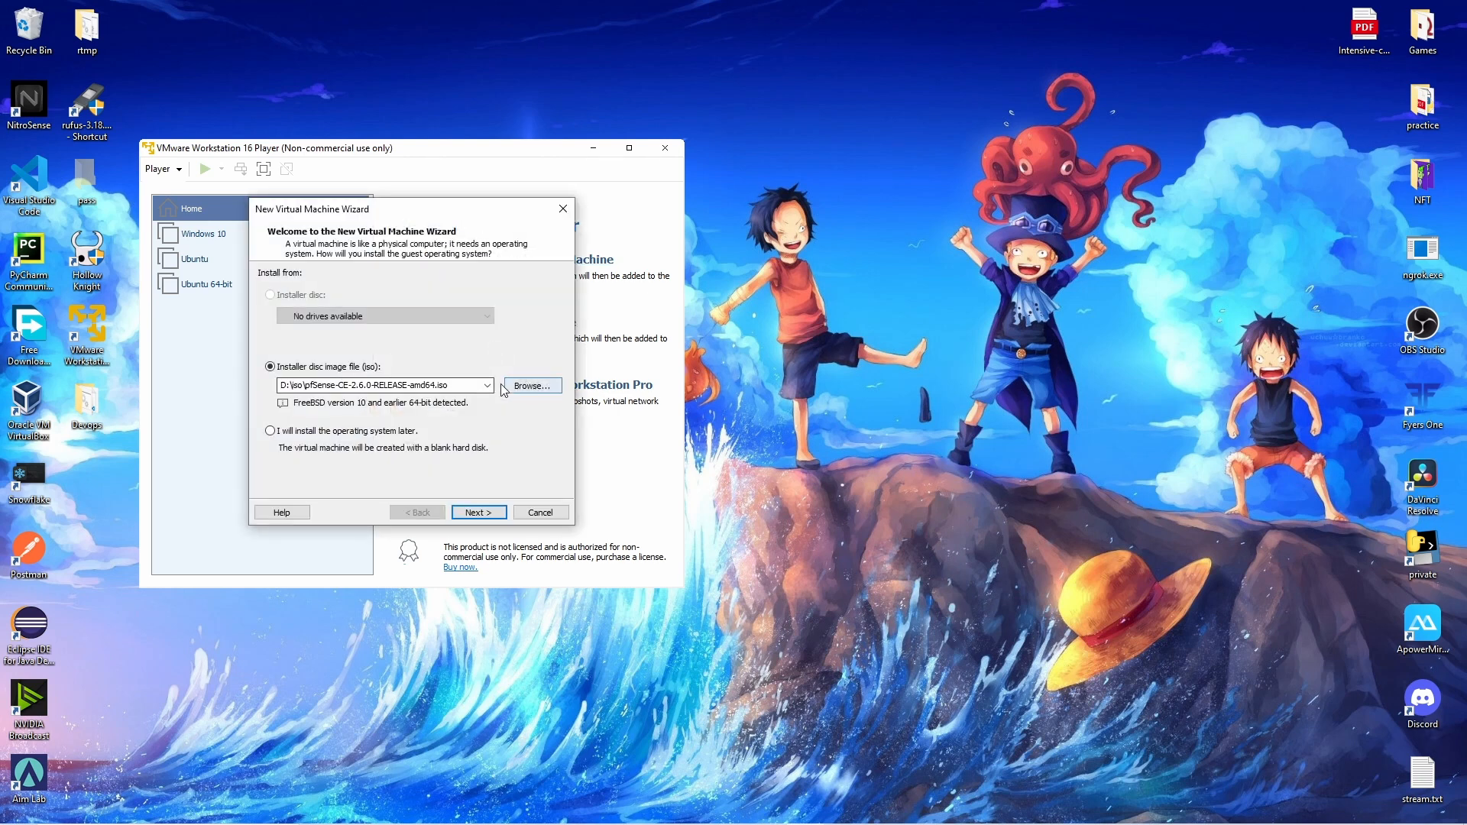
Replace the default machine name with 'pfsense' and give the virtual disk an 8 GB maximum size.
left_click(478, 512)
left_click(393, 294)
left_click_drag(393, 294, 82, 291)
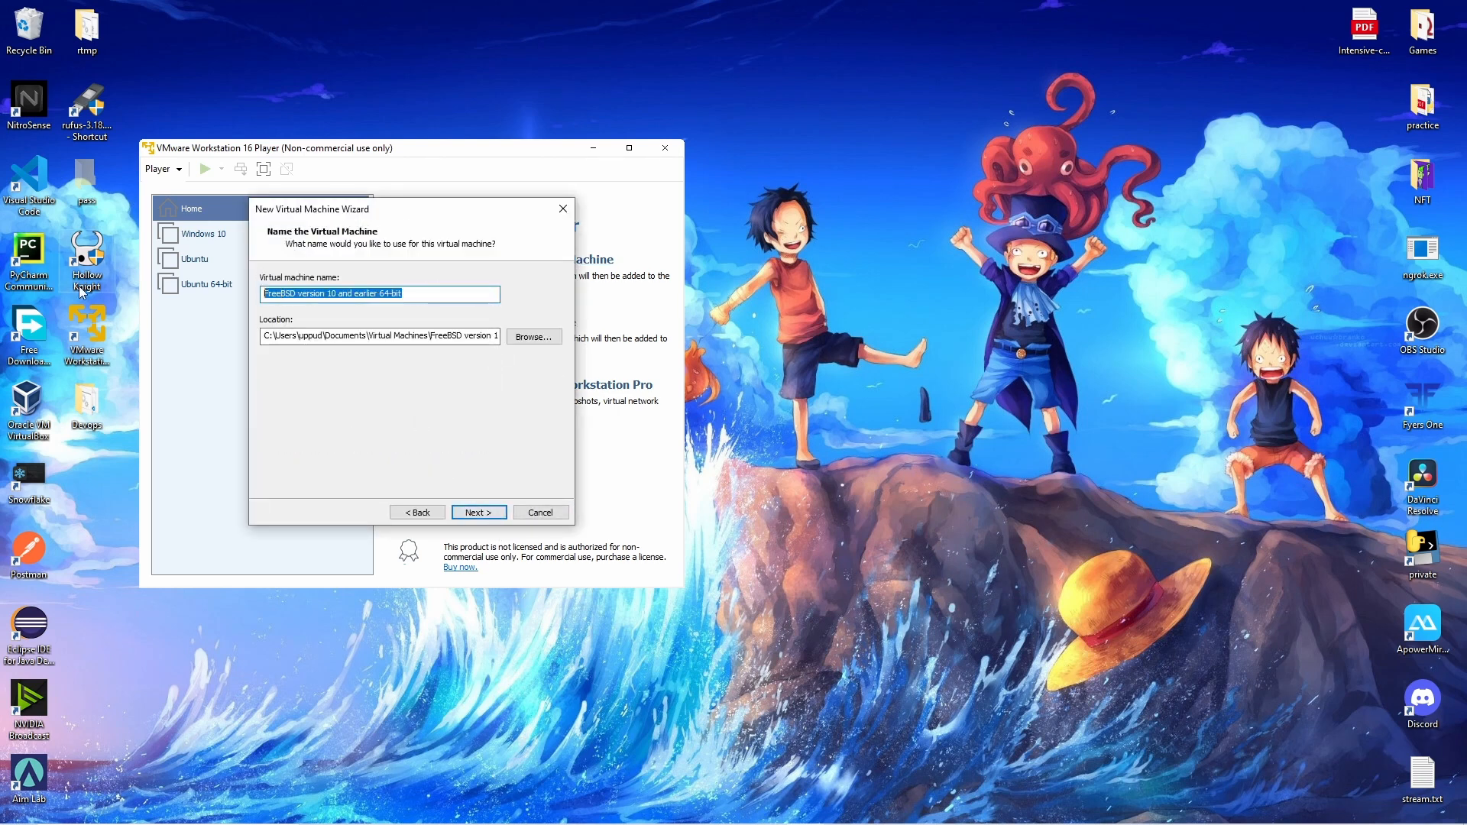
type("pf")
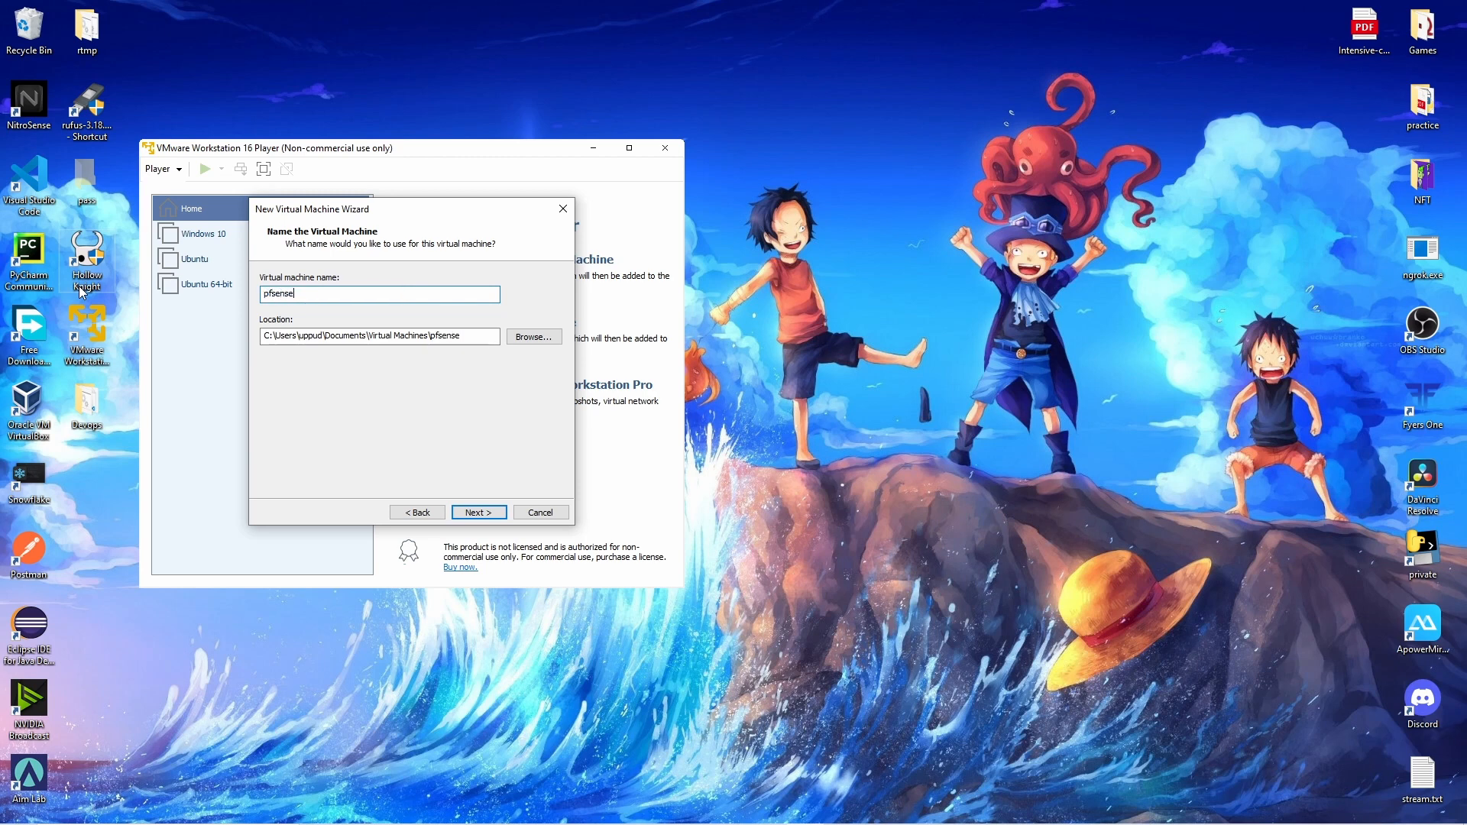
type("sense")
left_click(478, 512)
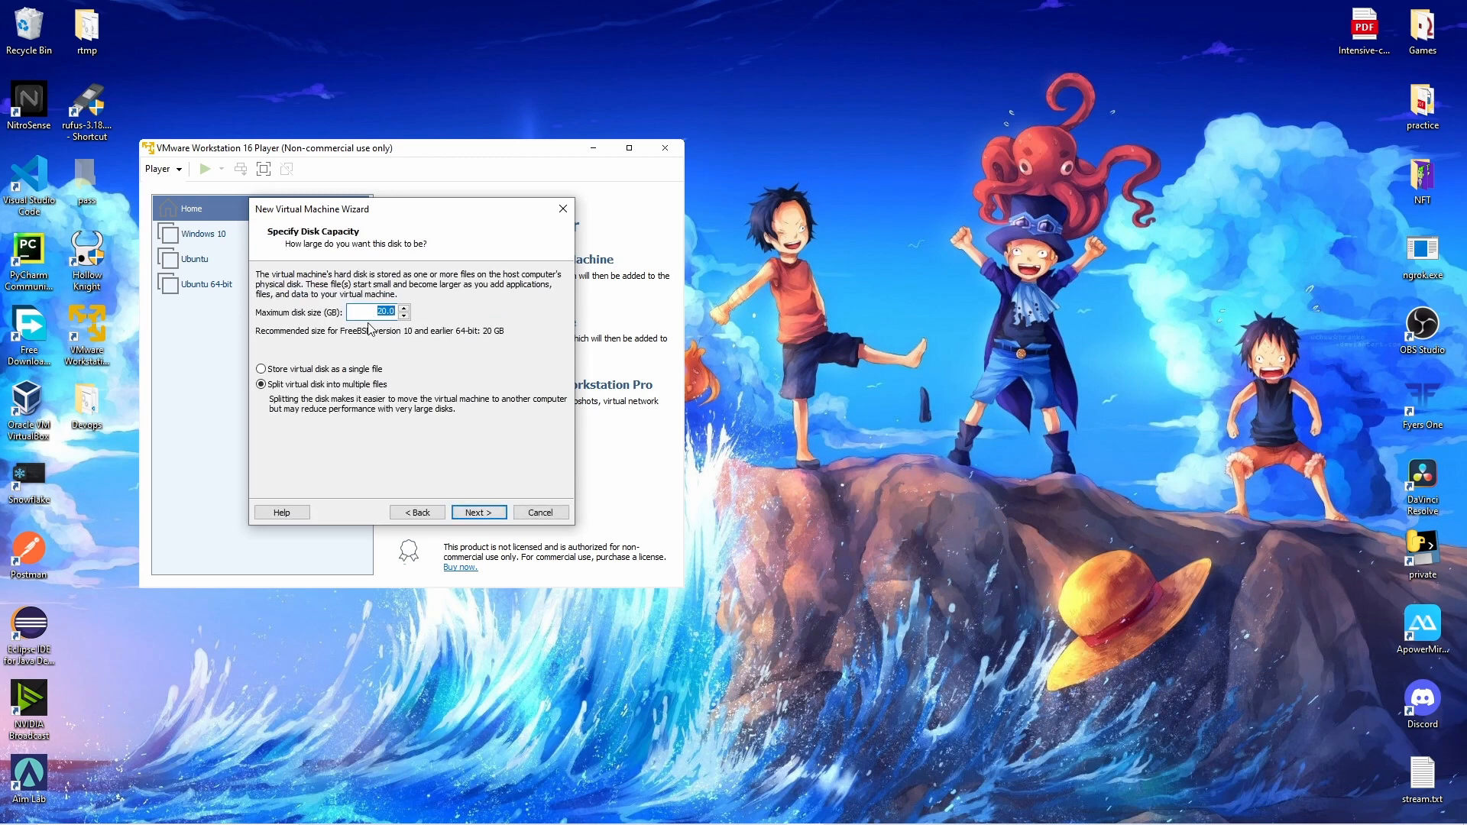
type("8")
left_click(480, 512)
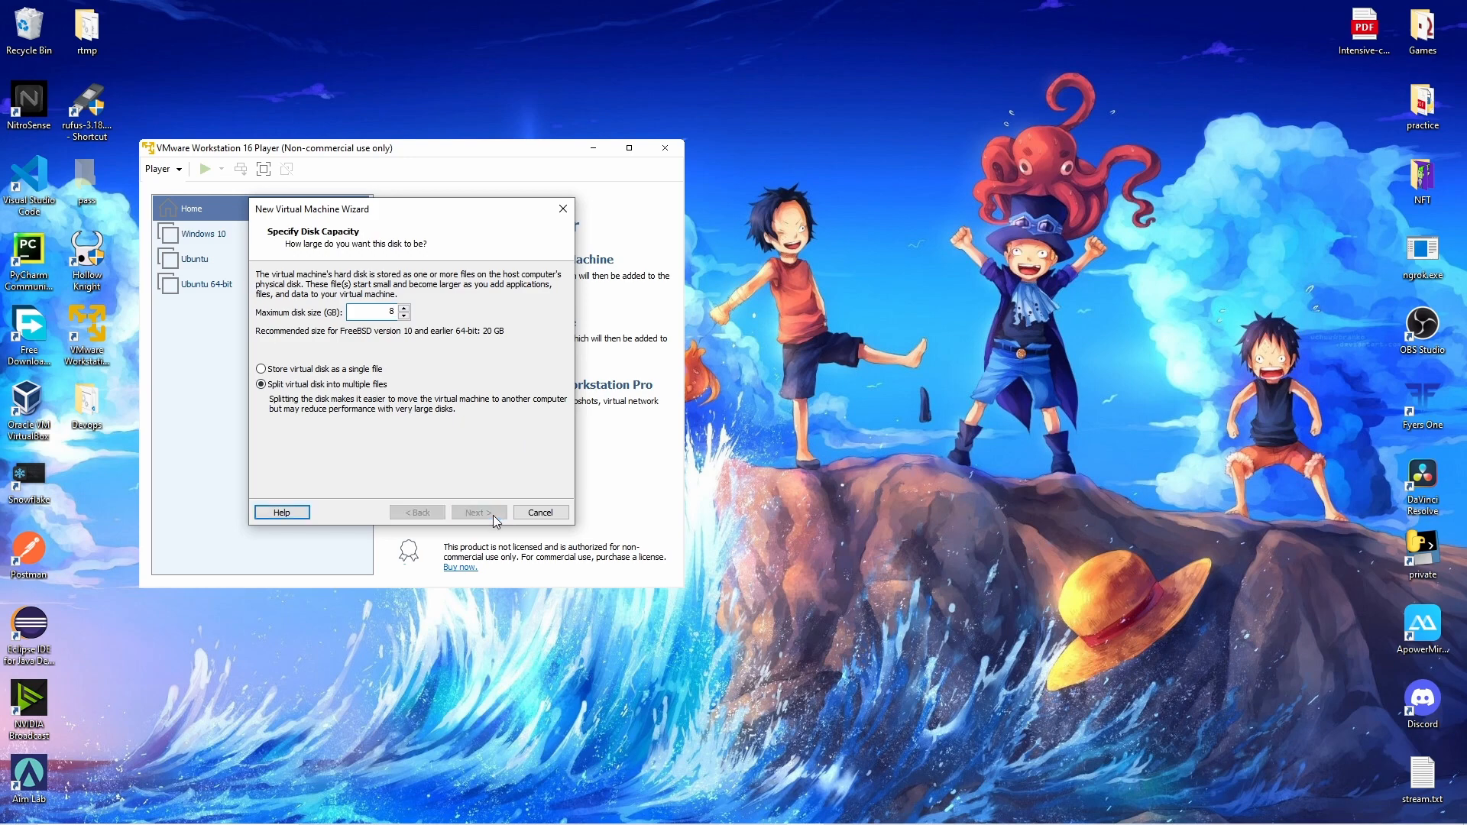
Raise the pfsense machine's memory to 1 GB in its hardware settings.
left_click(337, 426)
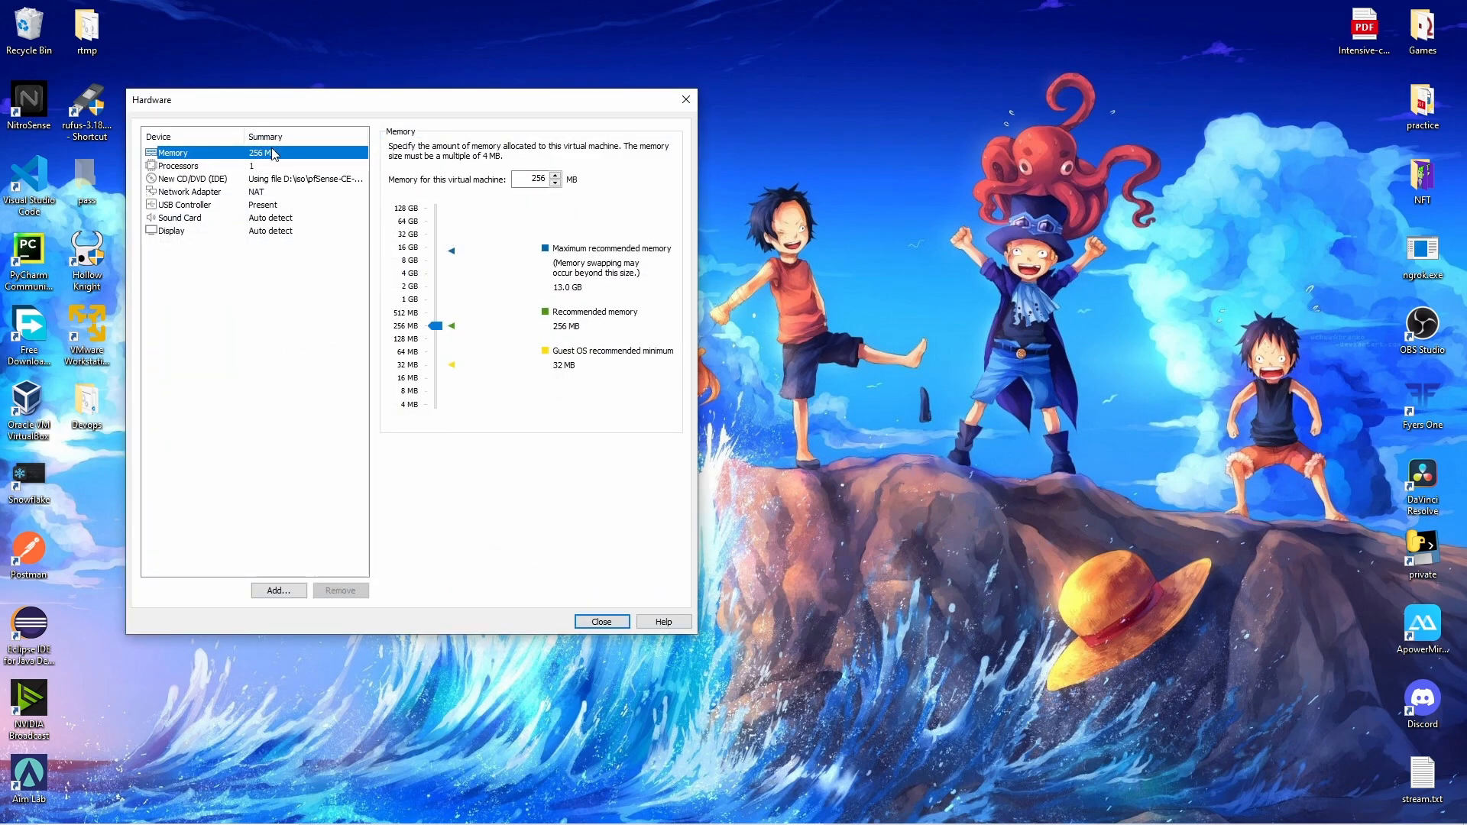
left_click_drag(443, 330, 404, 302)
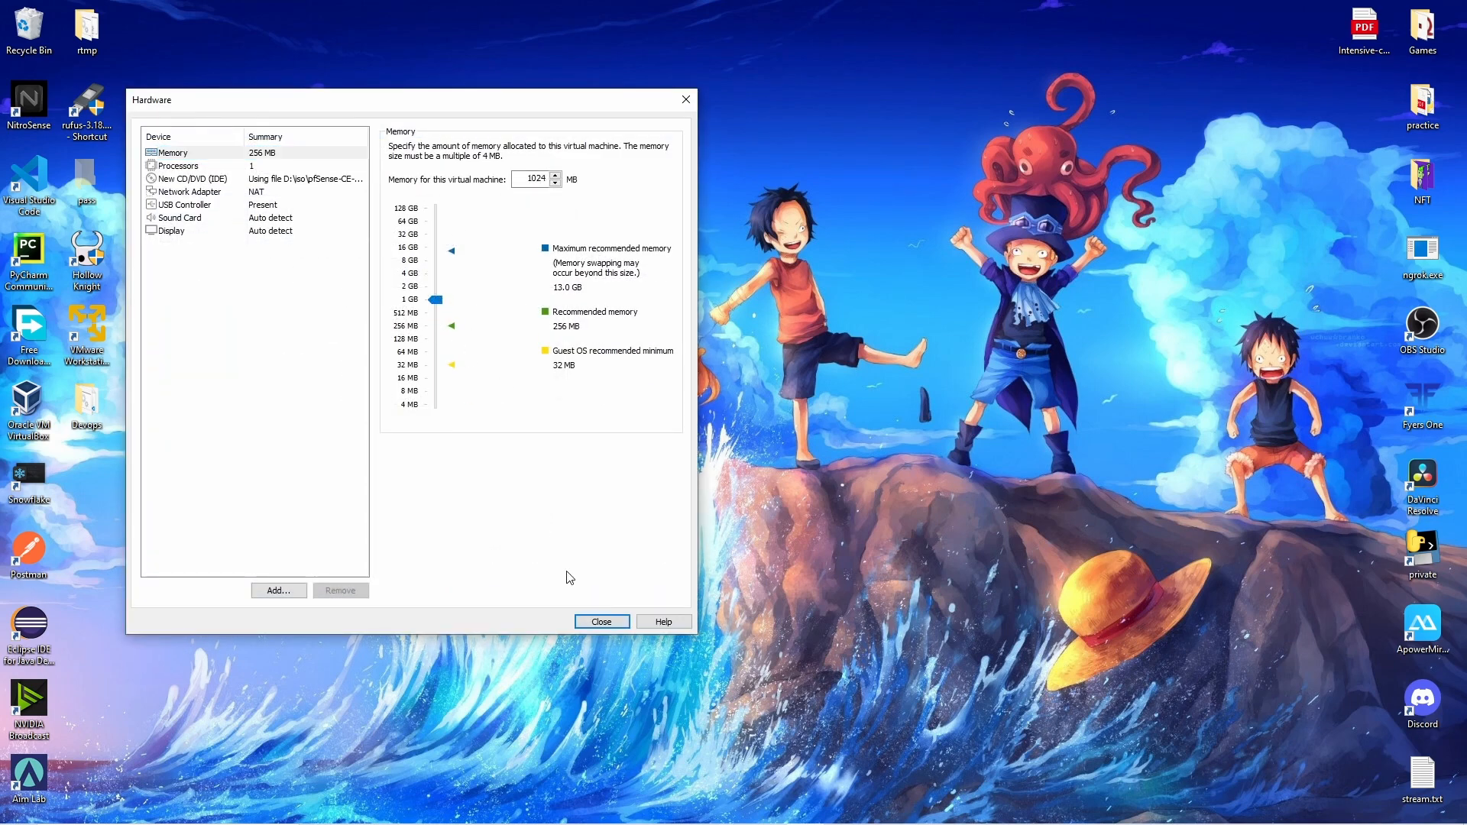
left_click(250, 166)
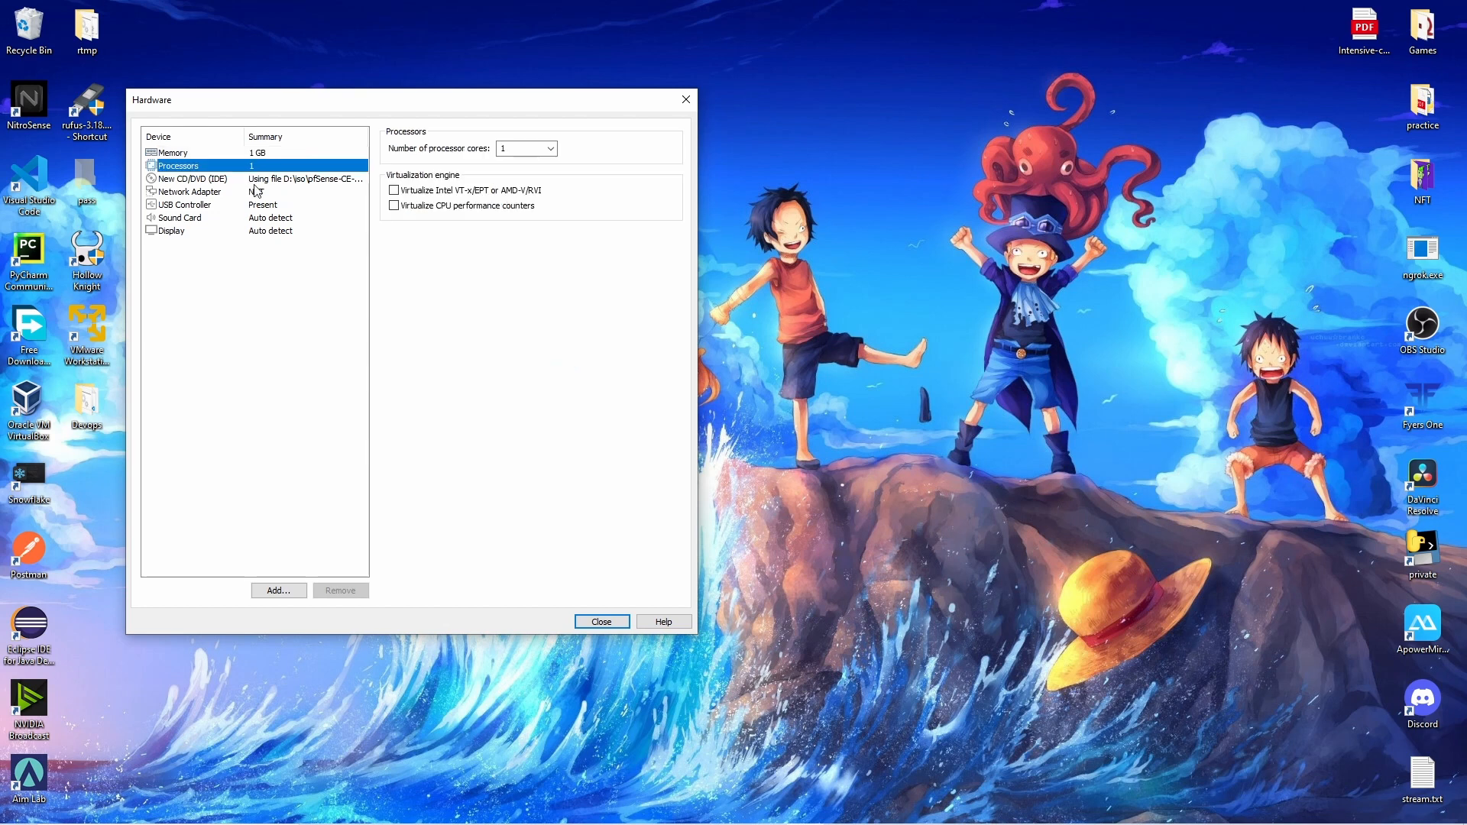
left_click(248, 192)
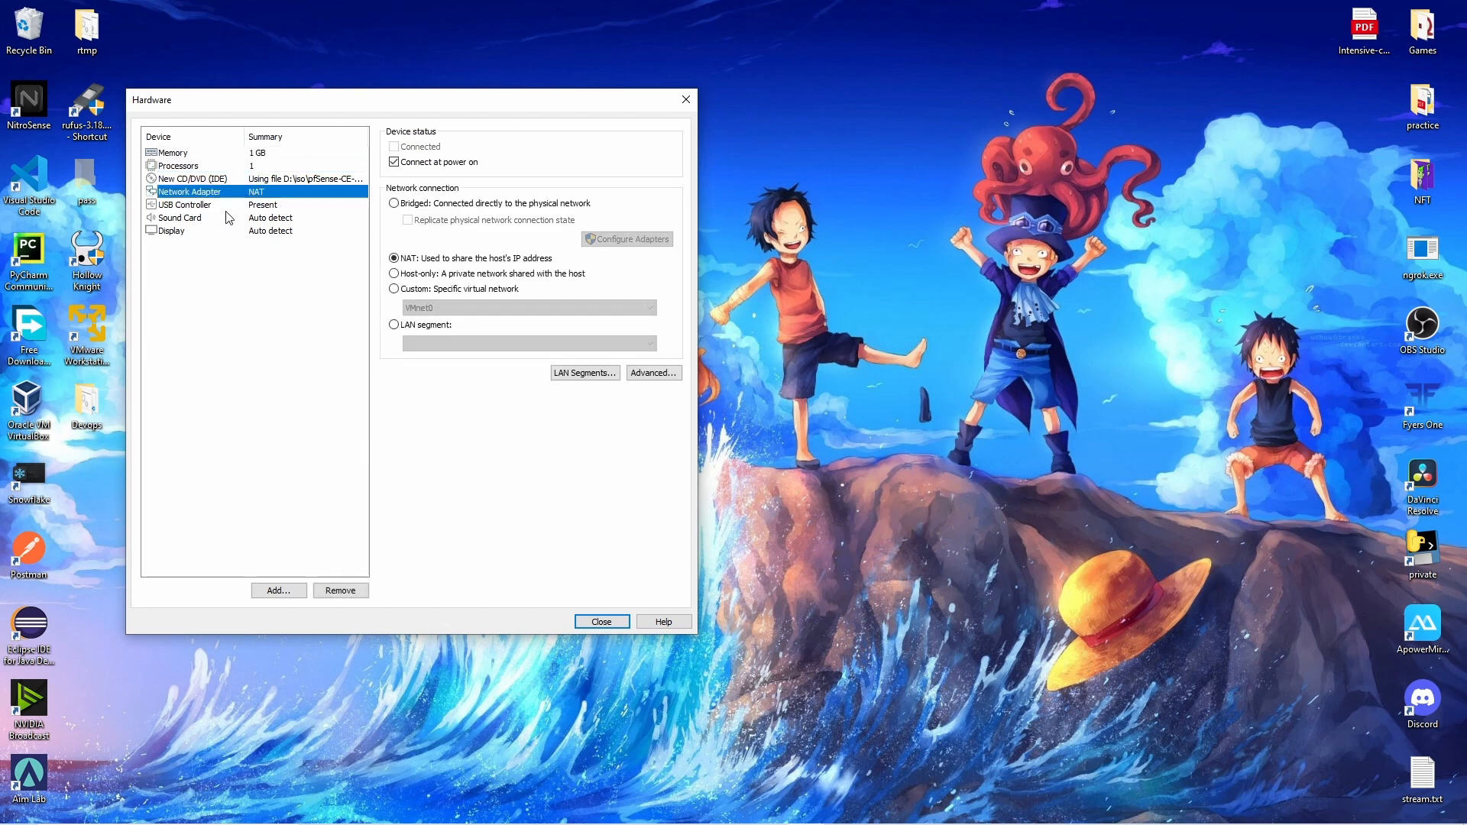
Add a second network adapter to the pfsense machine.
left_click(279, 590)
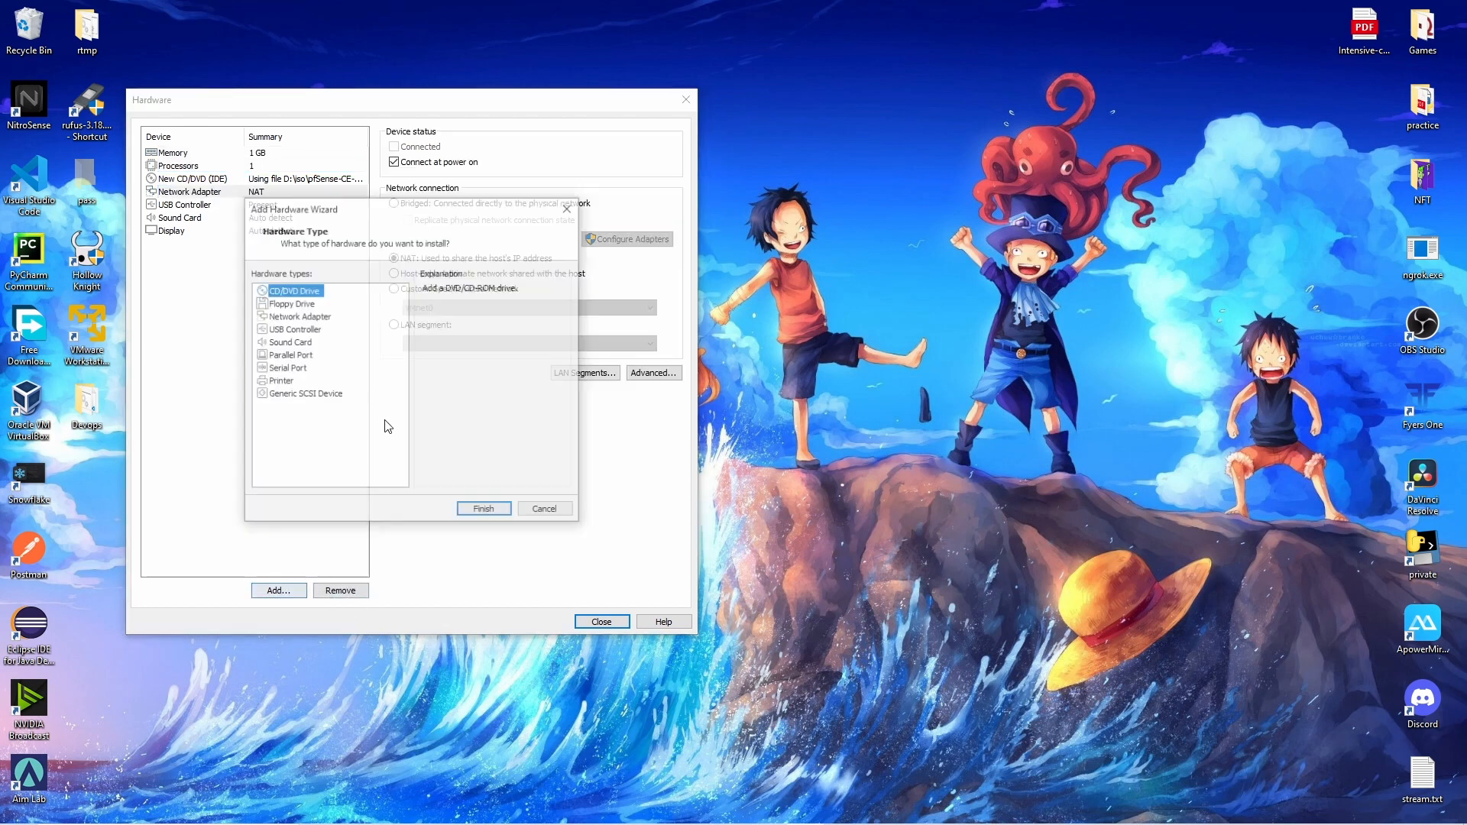
left_click(300, 317)
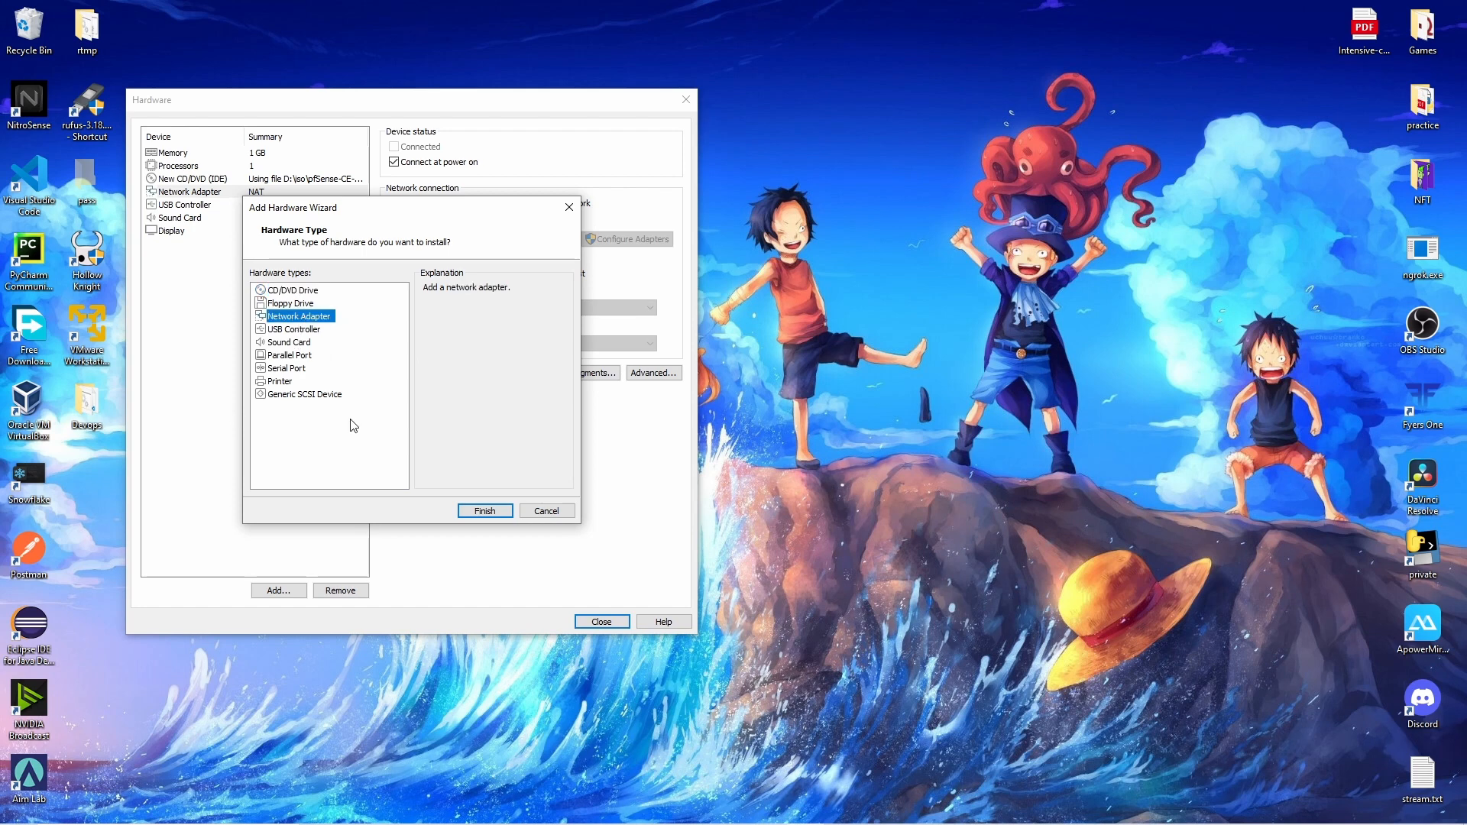
left_click(484, 511)
left_click(168, 206)
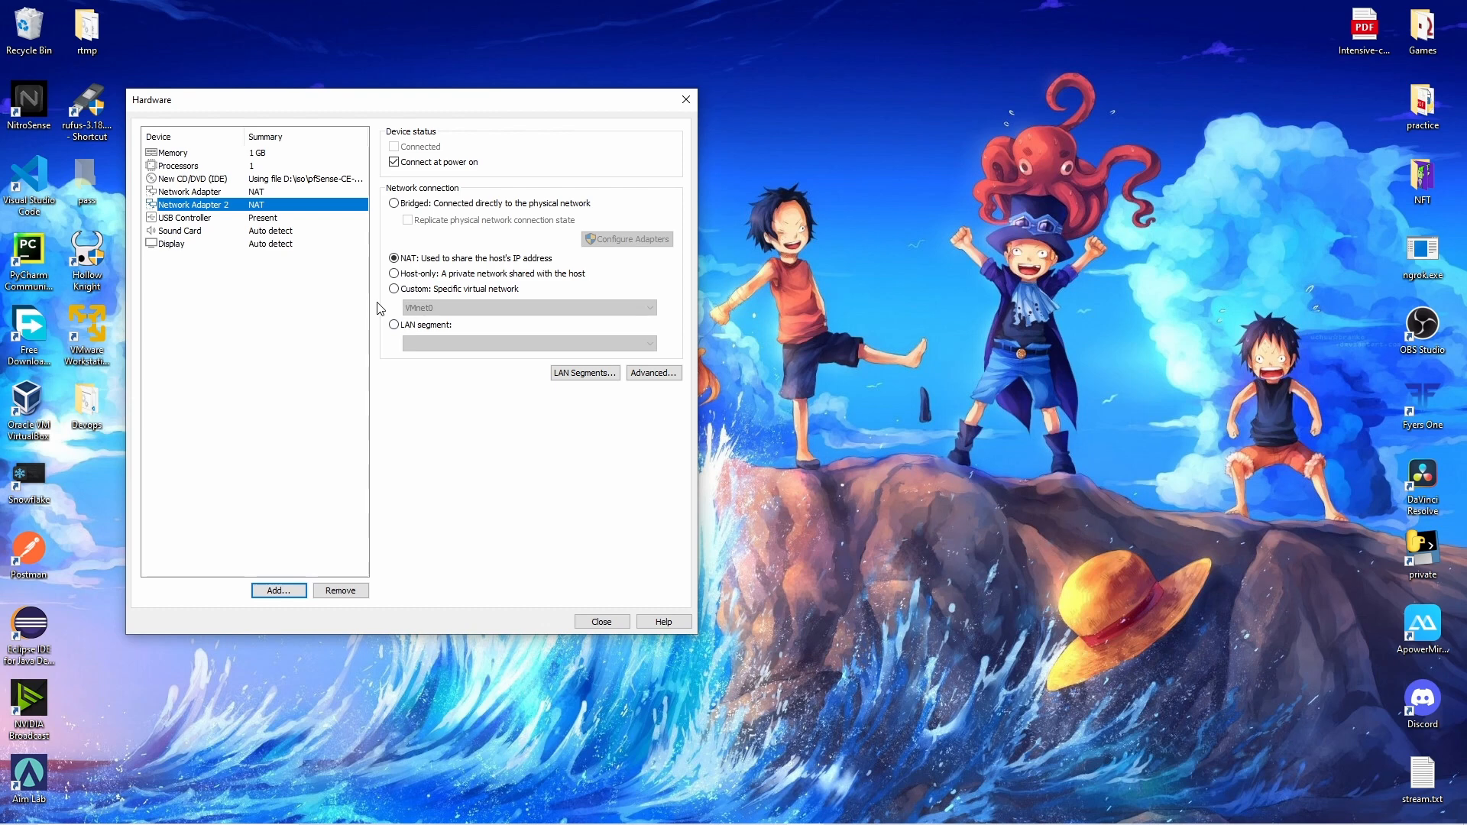
Connect the second network adapter to custom network VMnet19 and close the hardware settings.
left_click(457, 289)
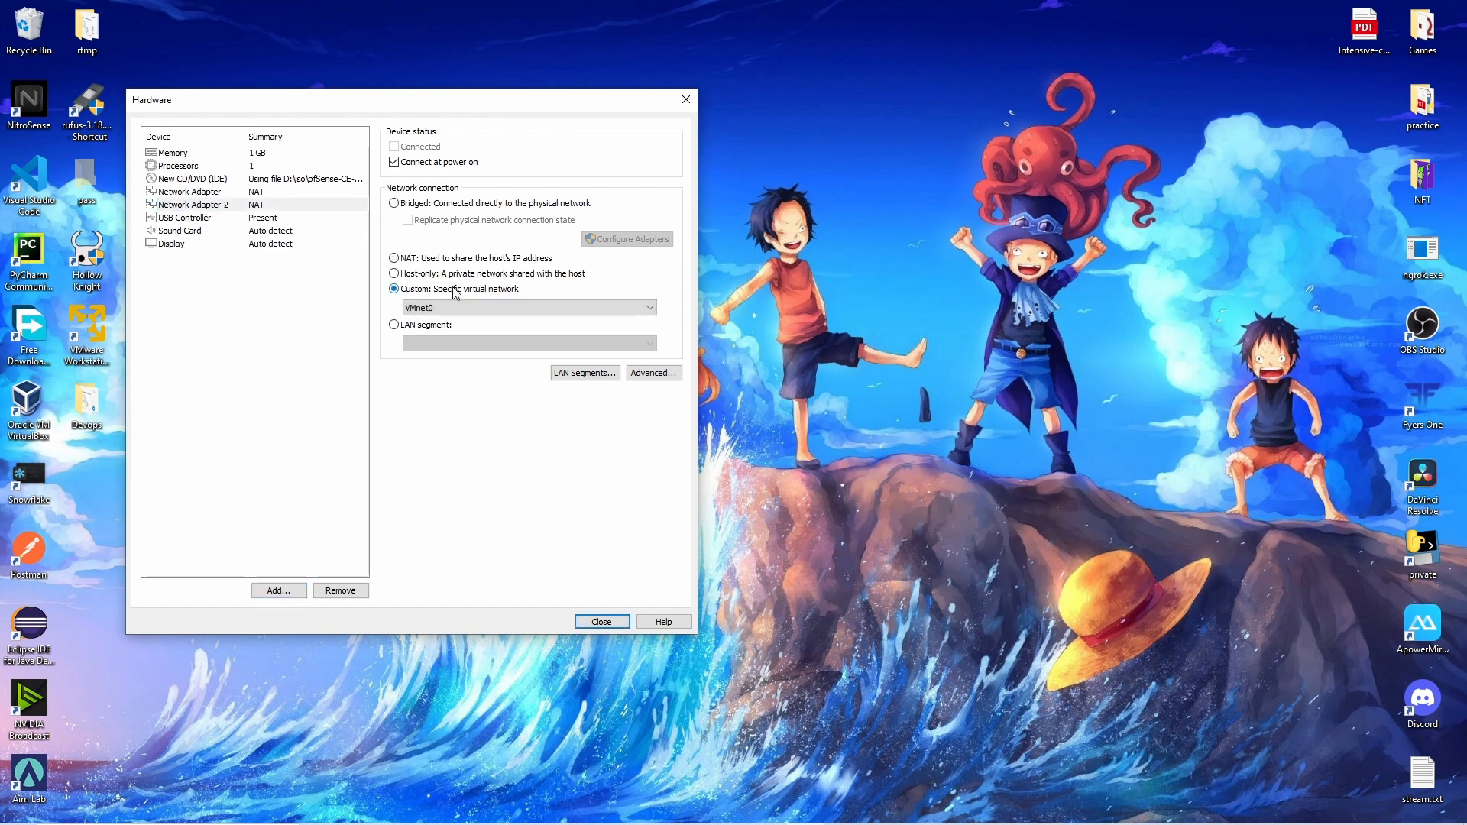
left_click(495, 308)
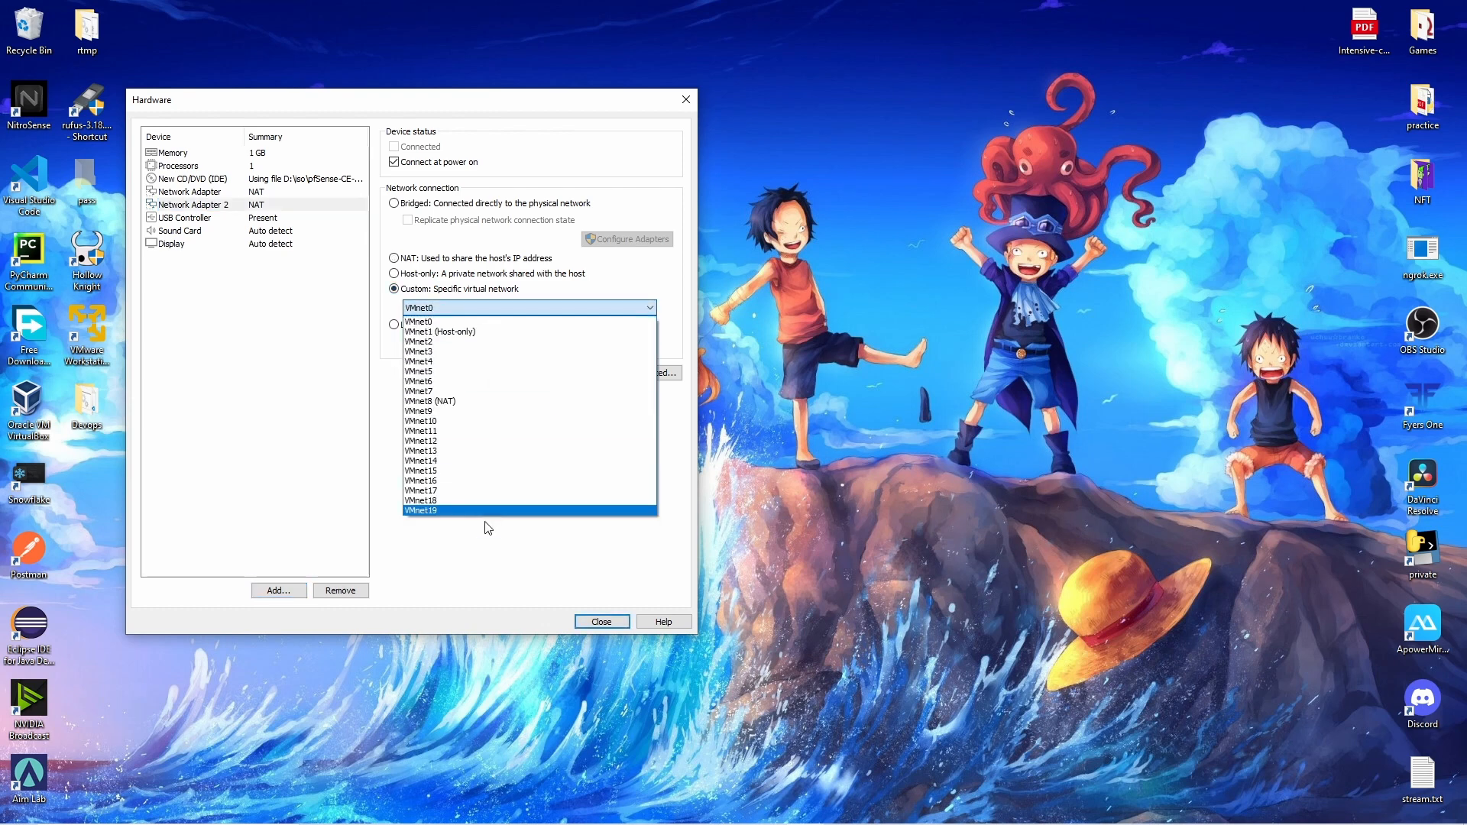
left_click(484, 511)
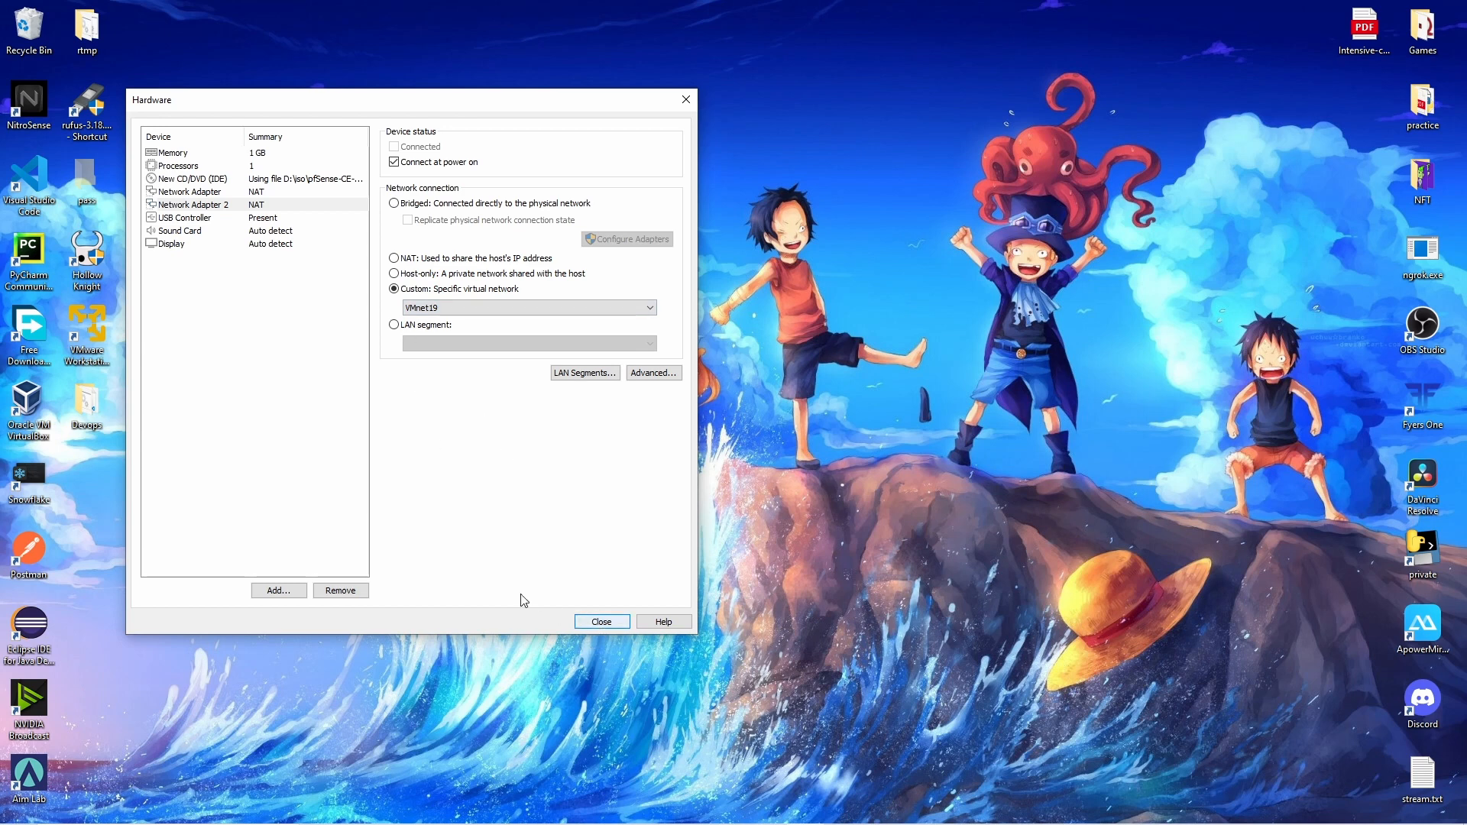
left_click(616, 308)
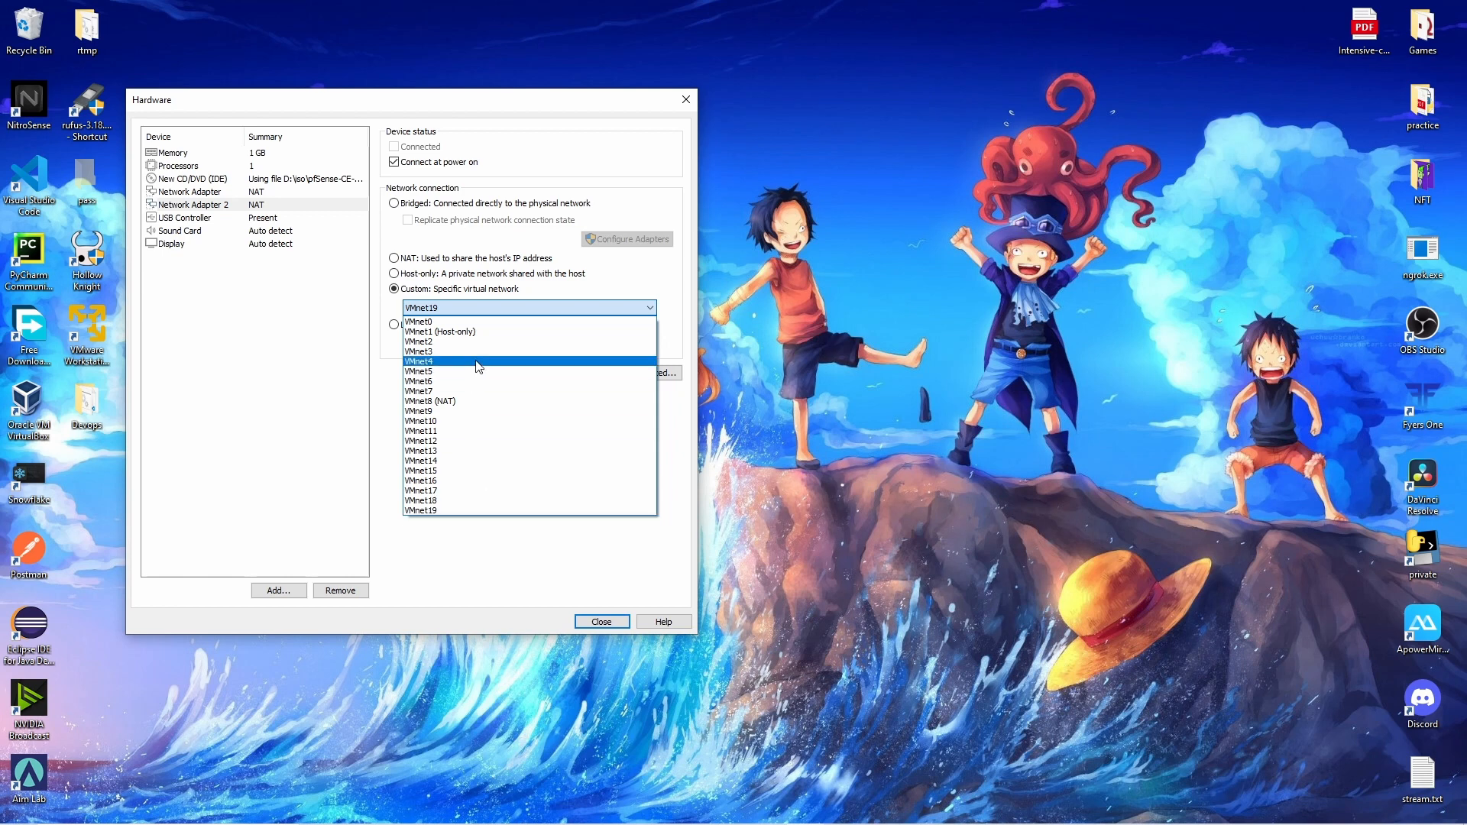
left_click(532, 563)
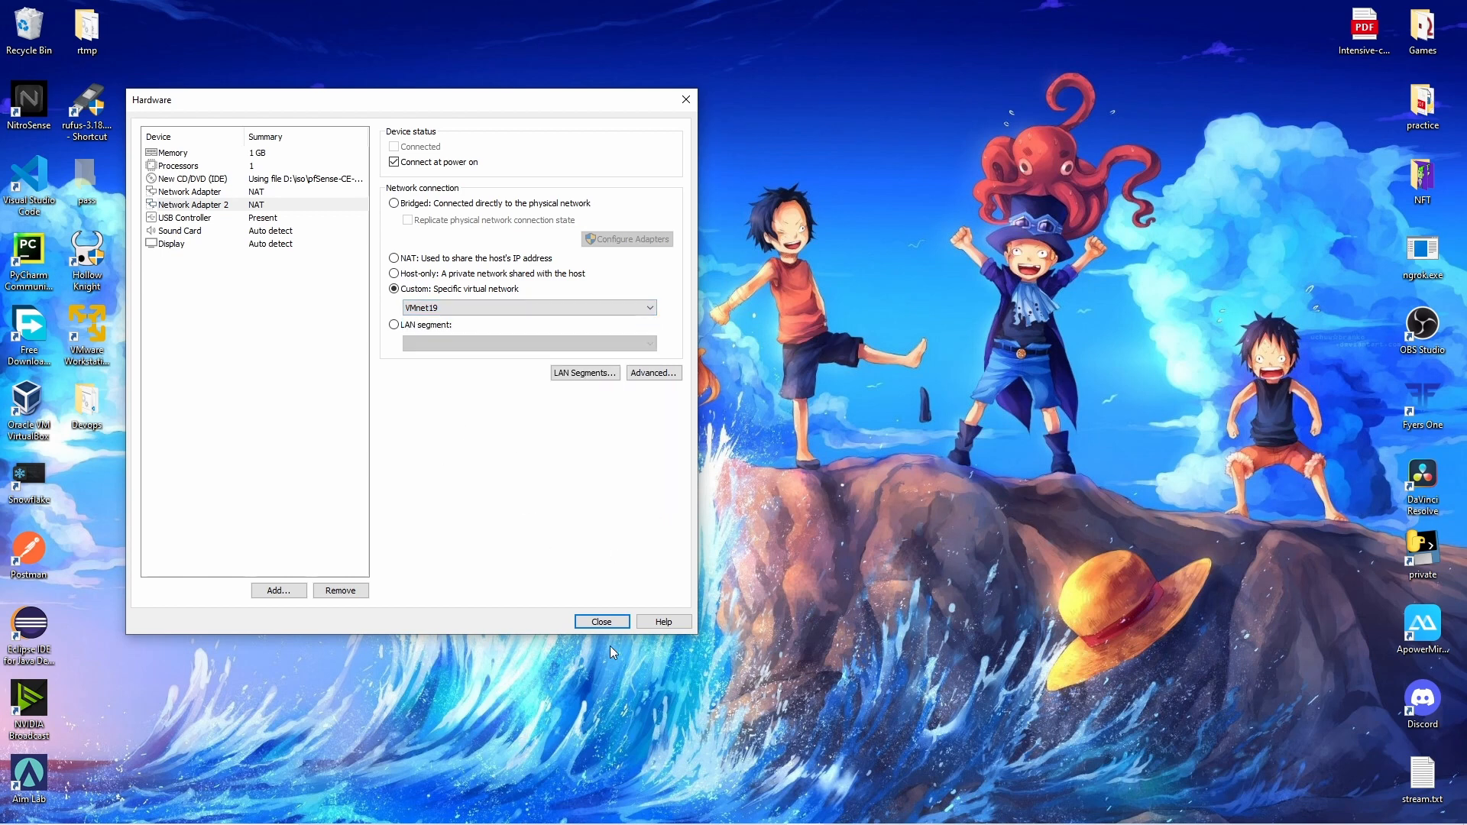
left_click(610, 623)
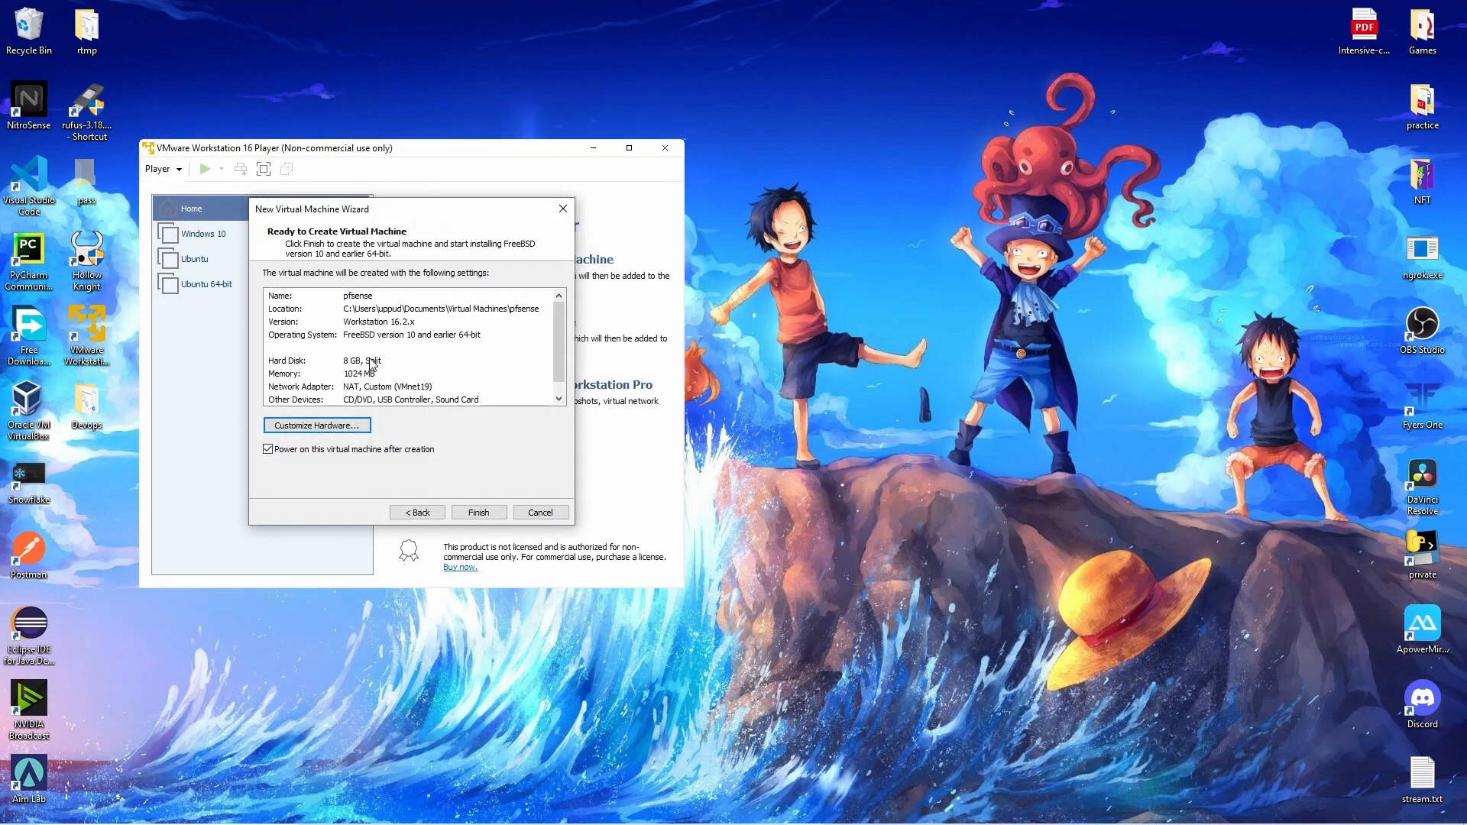
Create and power on the pfsense VM, then begin the pfSense install with the default keymap.
left_click(479, 512)
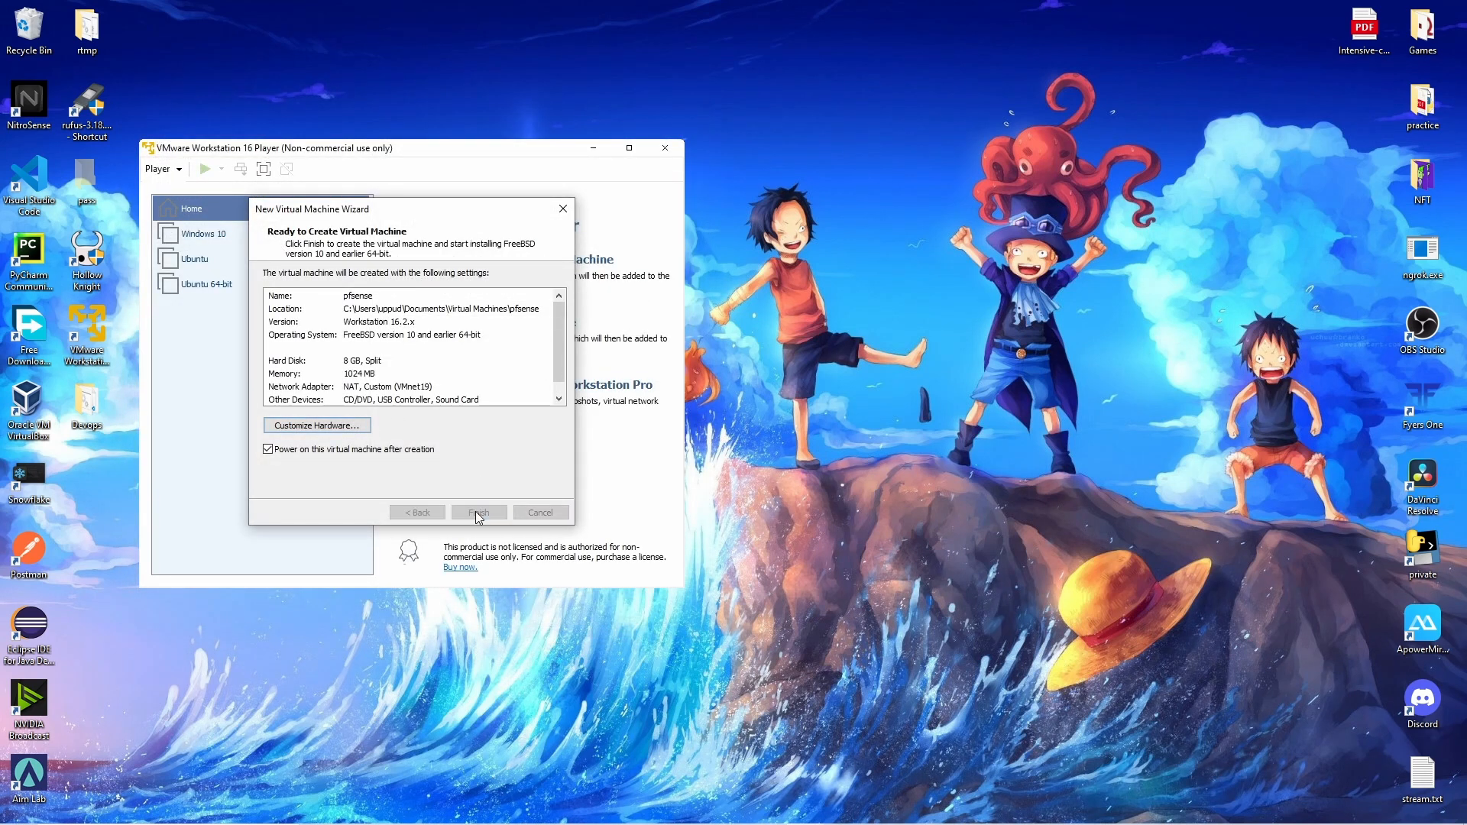
left_click_drag(480, 147, 851, 138)
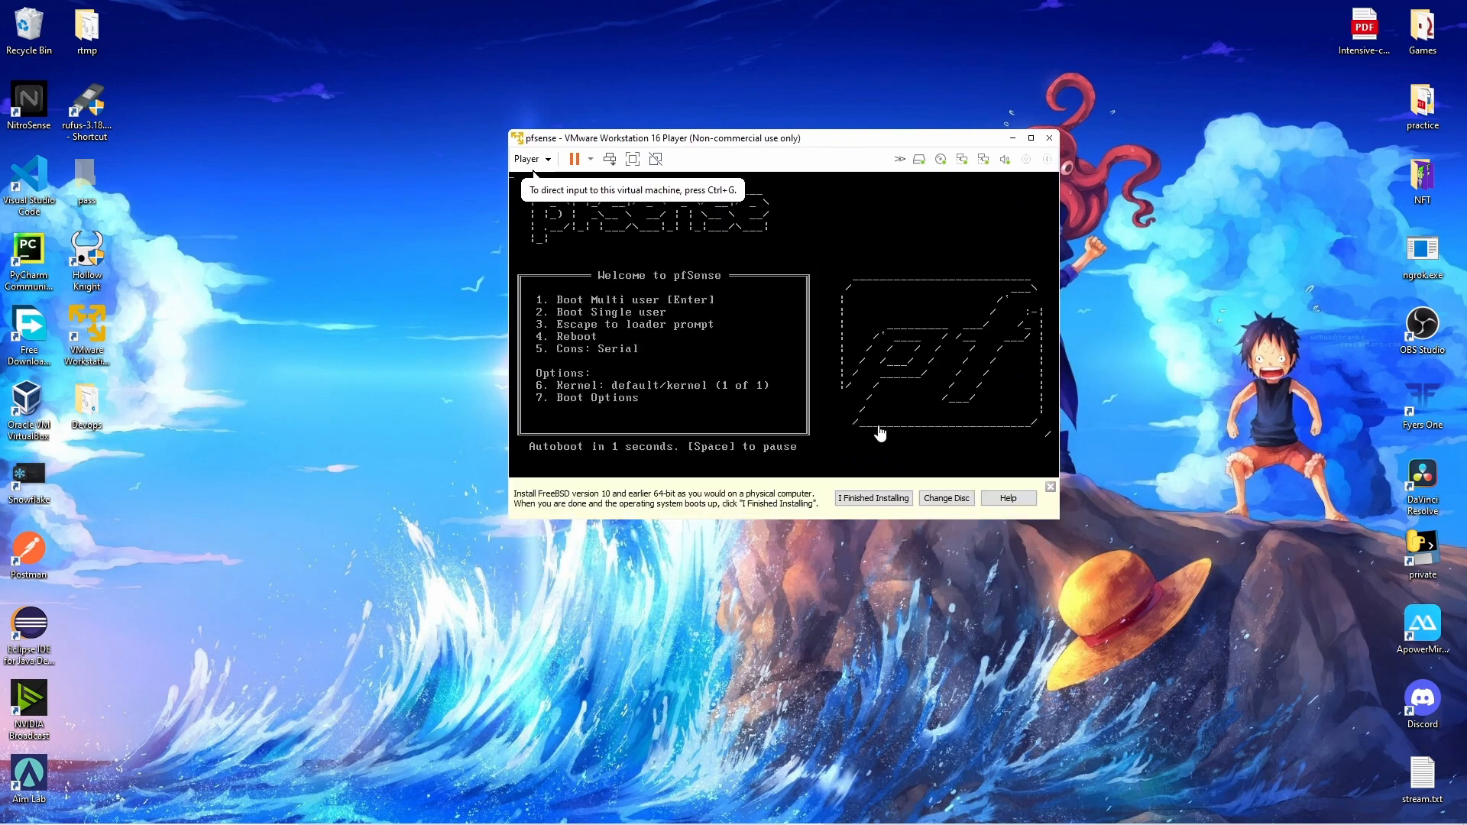
left_click(880, 433)
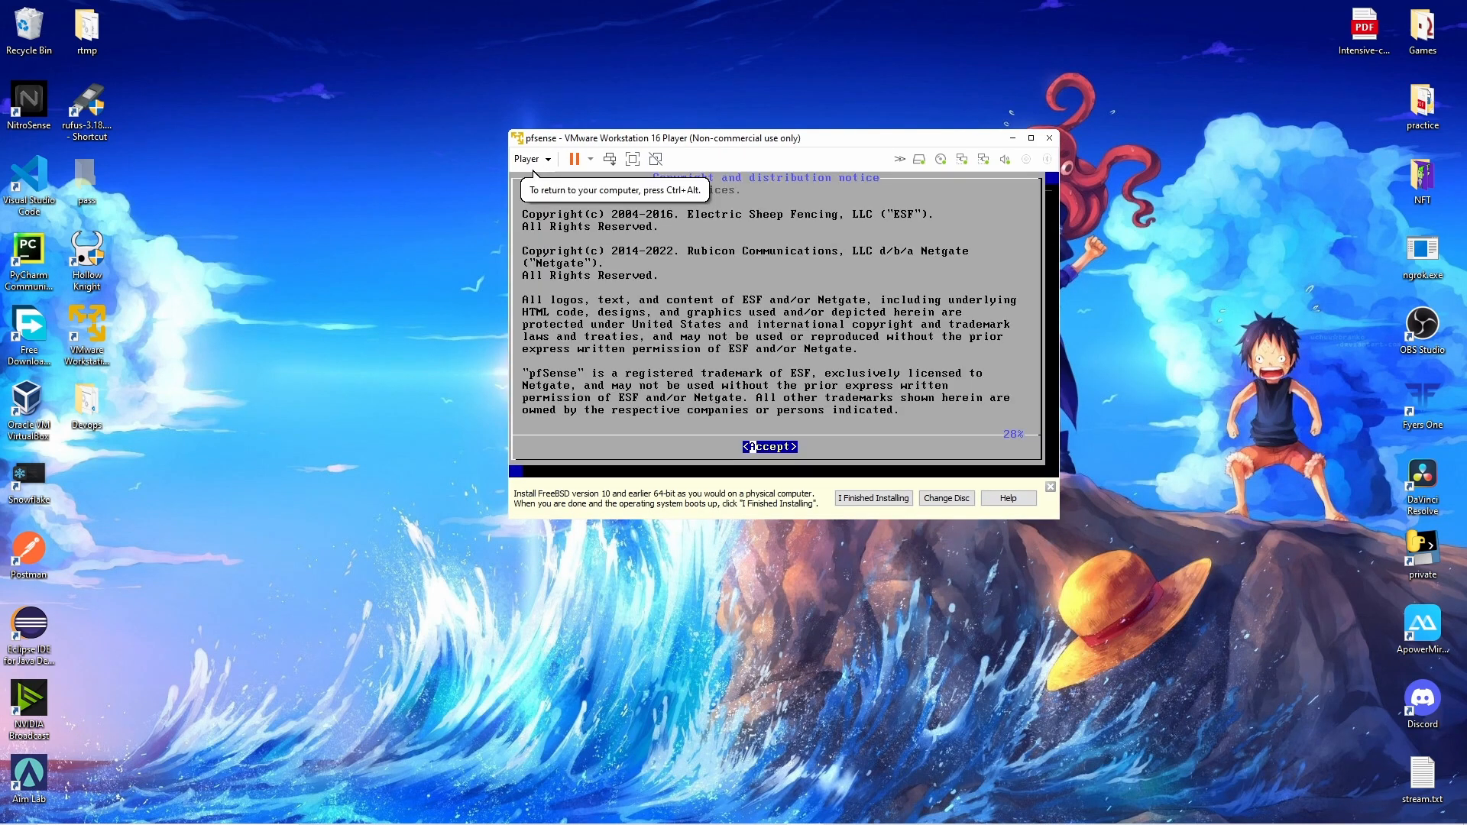
key("Return")
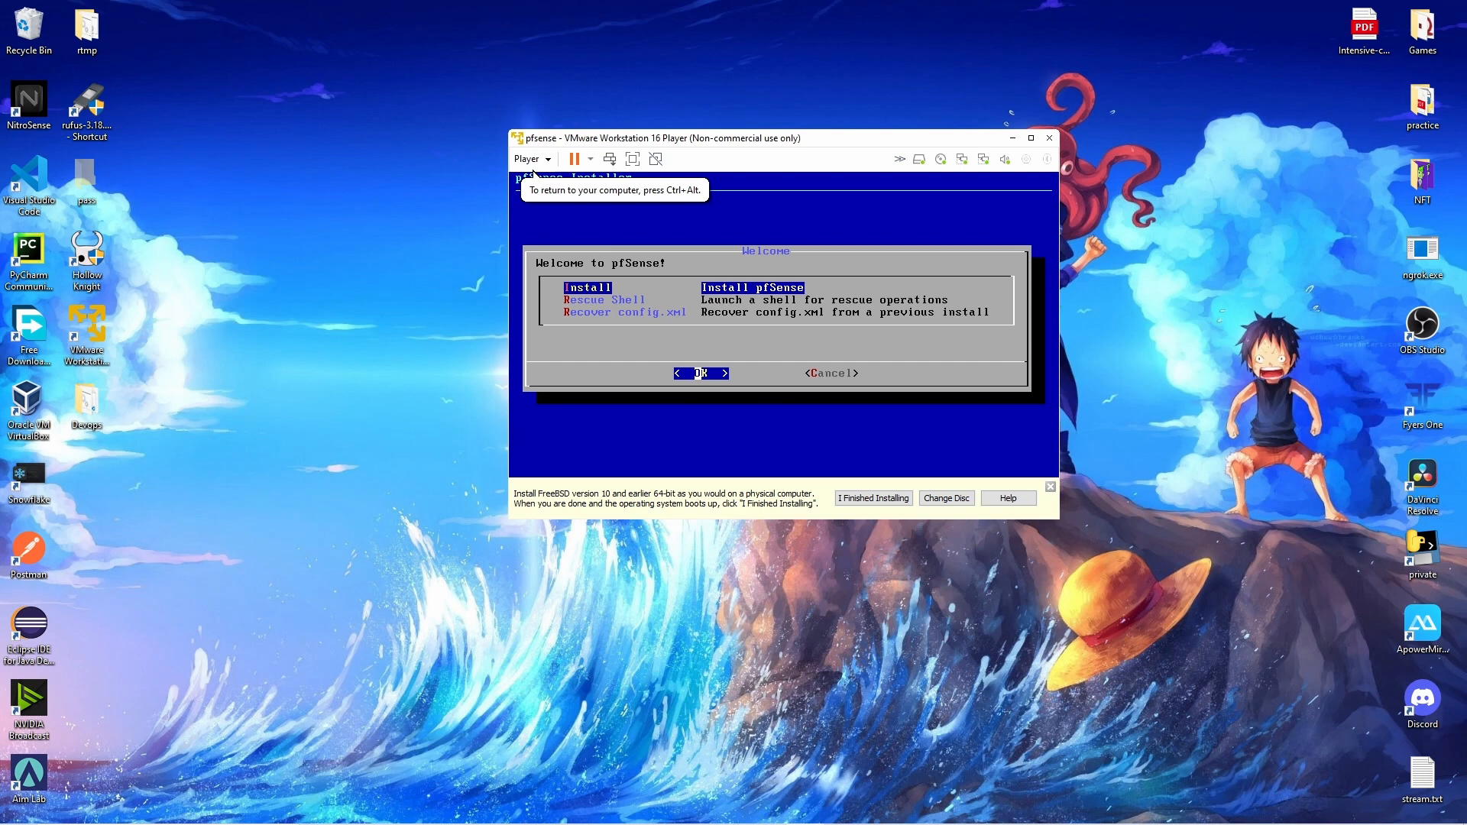
key("Return")
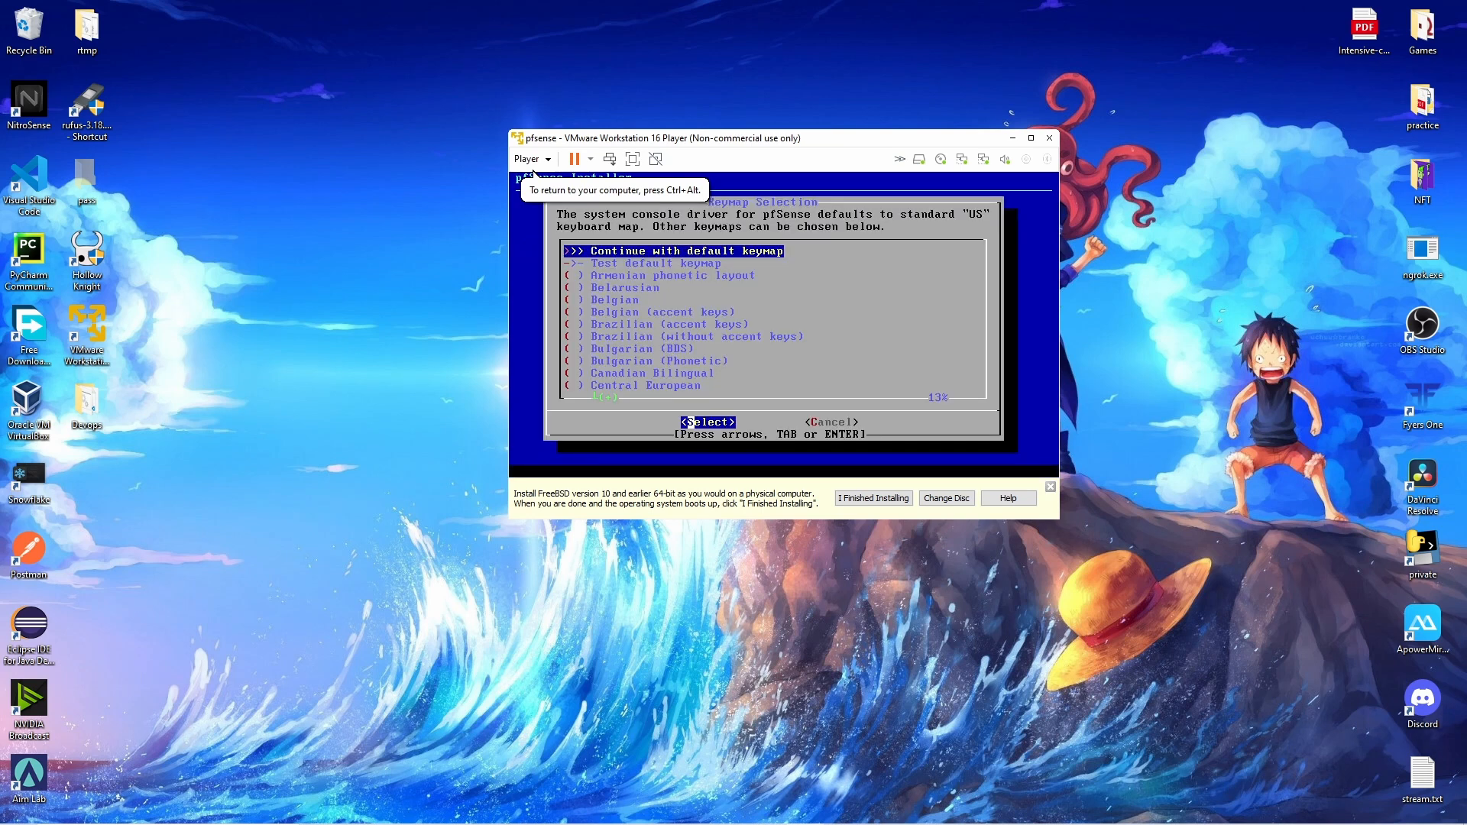
key("Return")
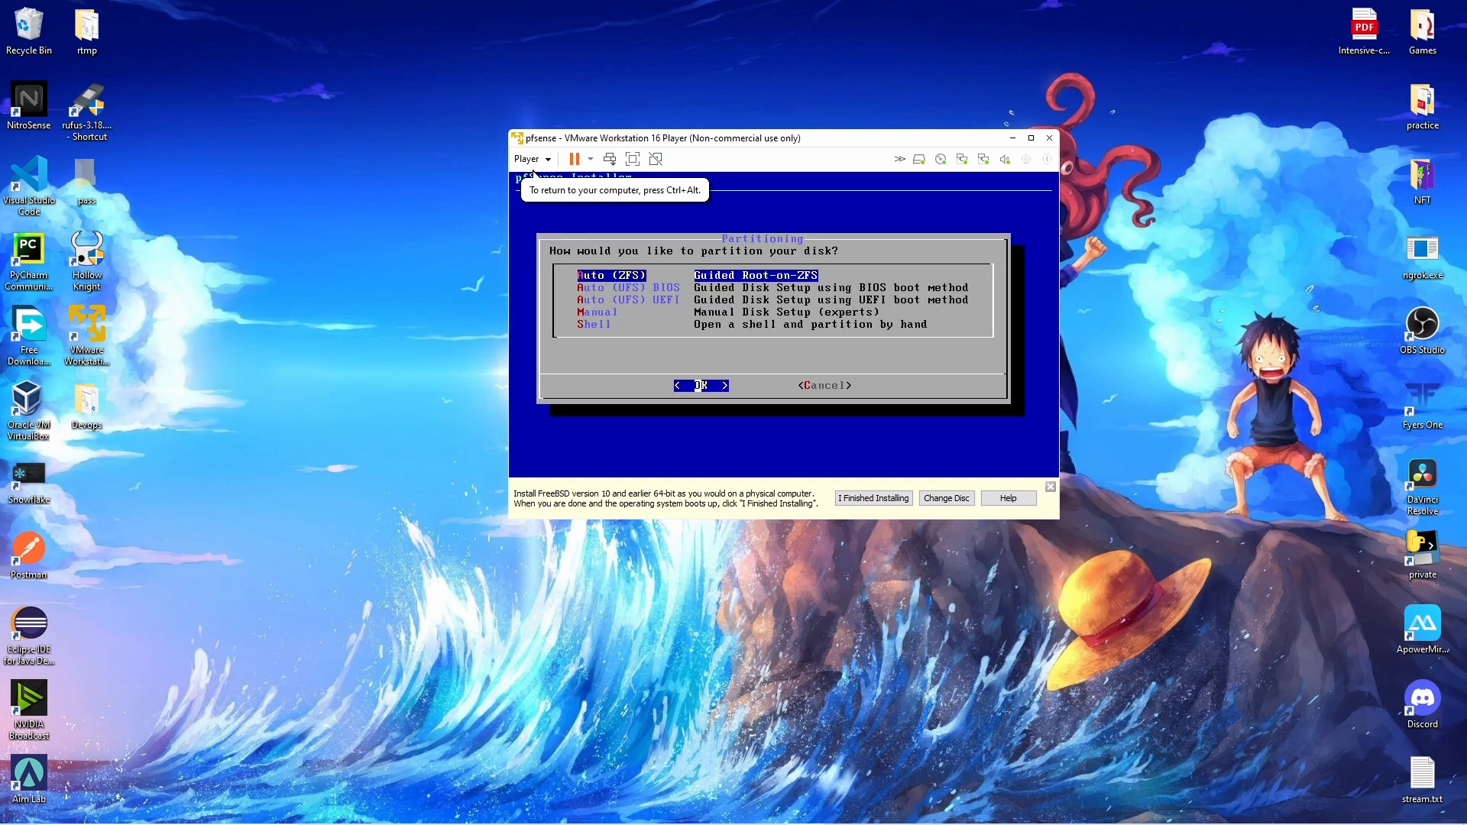
Install pfSense as a ZFS stripe on disk da0, erasing it, and decline the final shell.
key("Return")
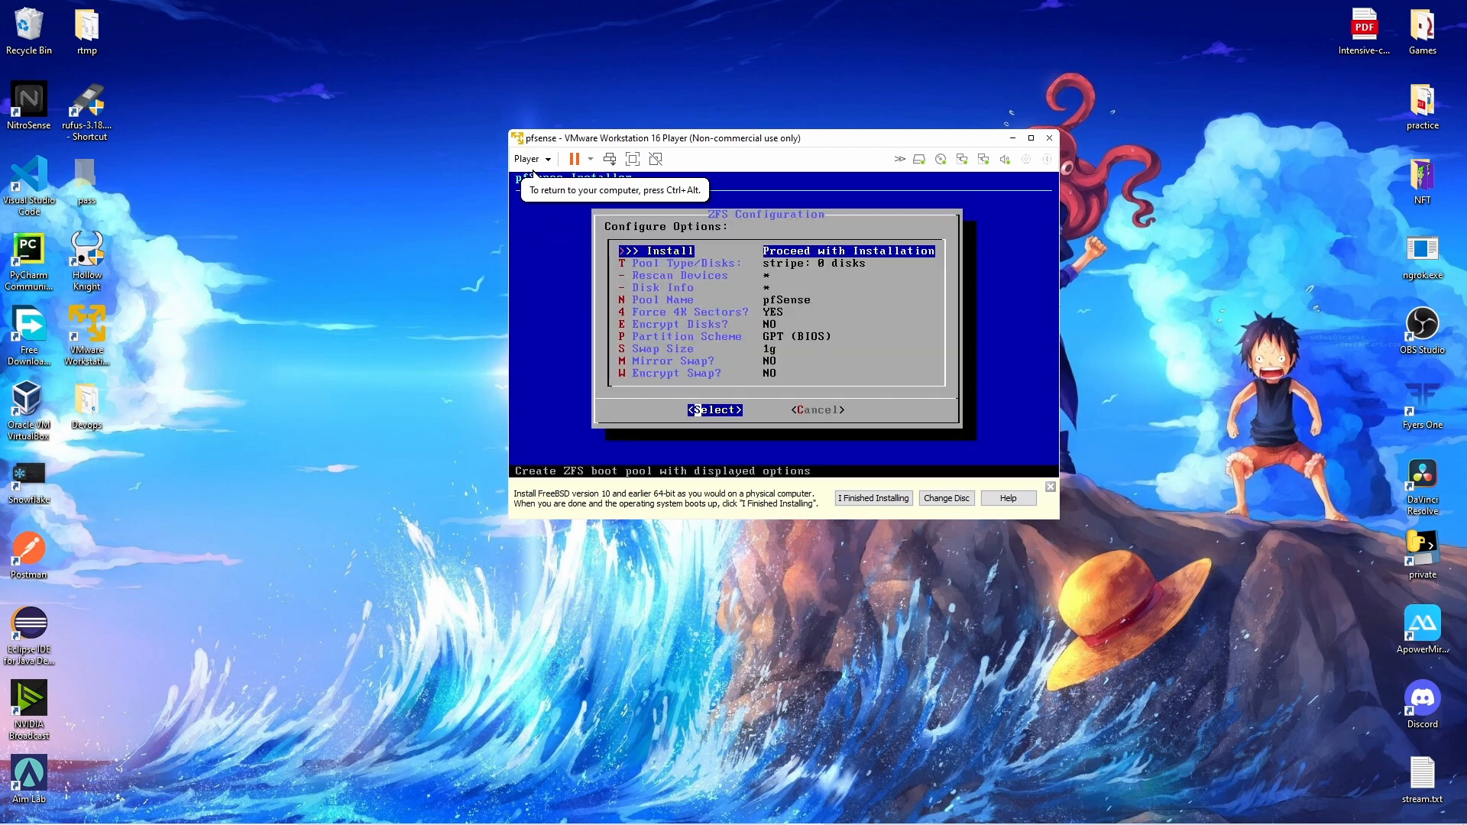
key("Down")
key("Return")
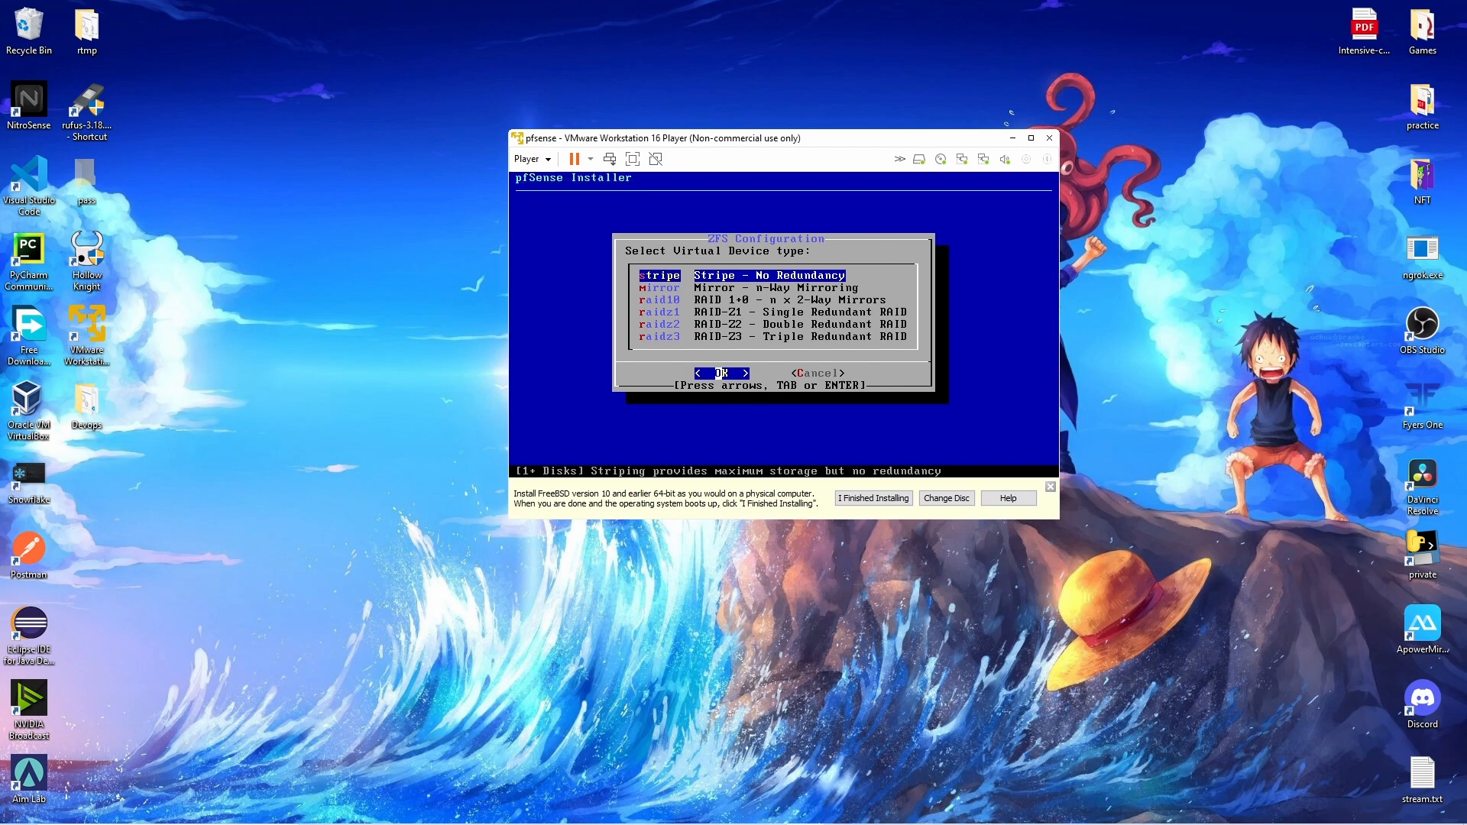
key("Return")
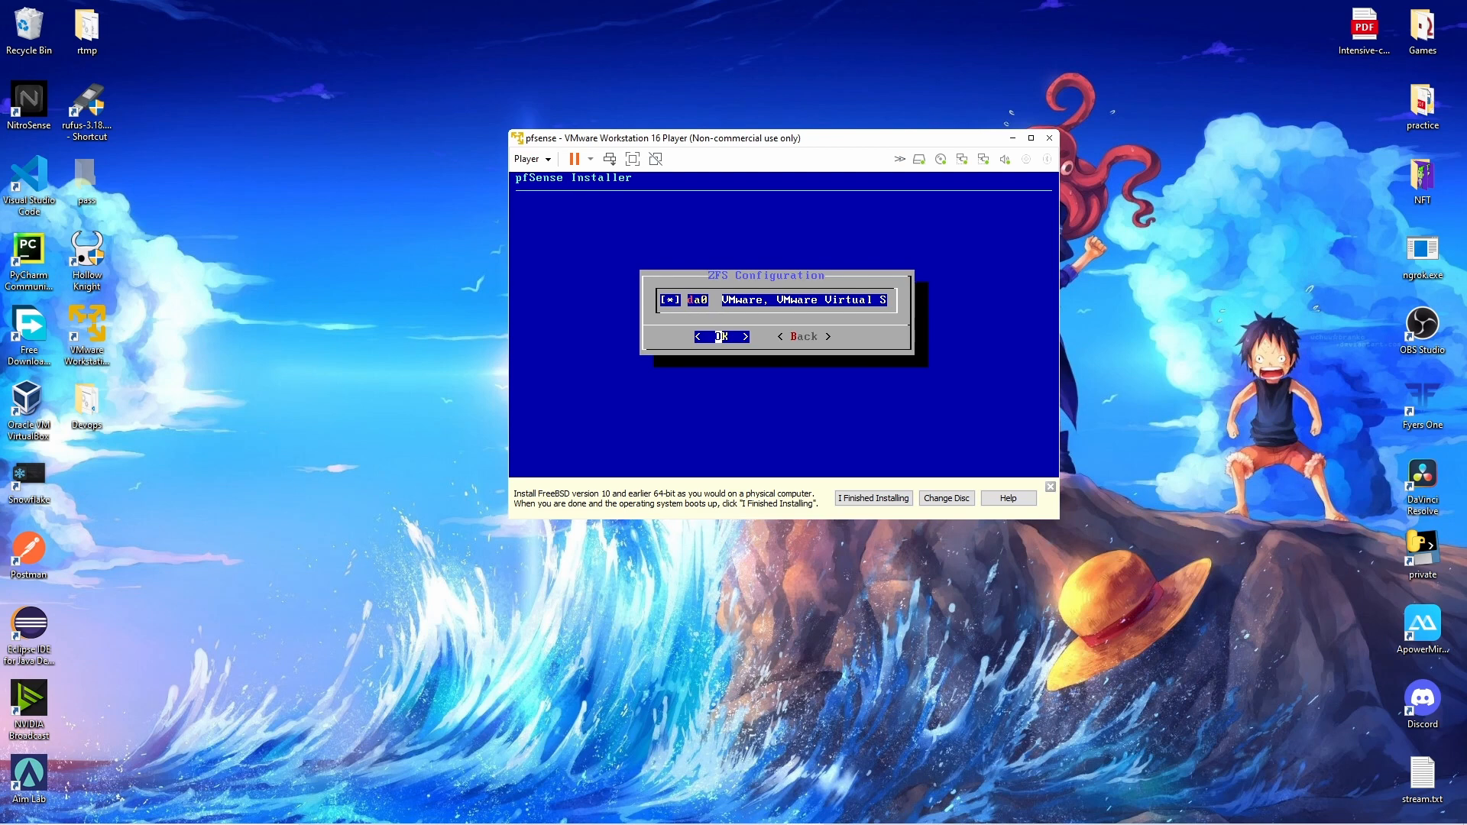
key("Return")
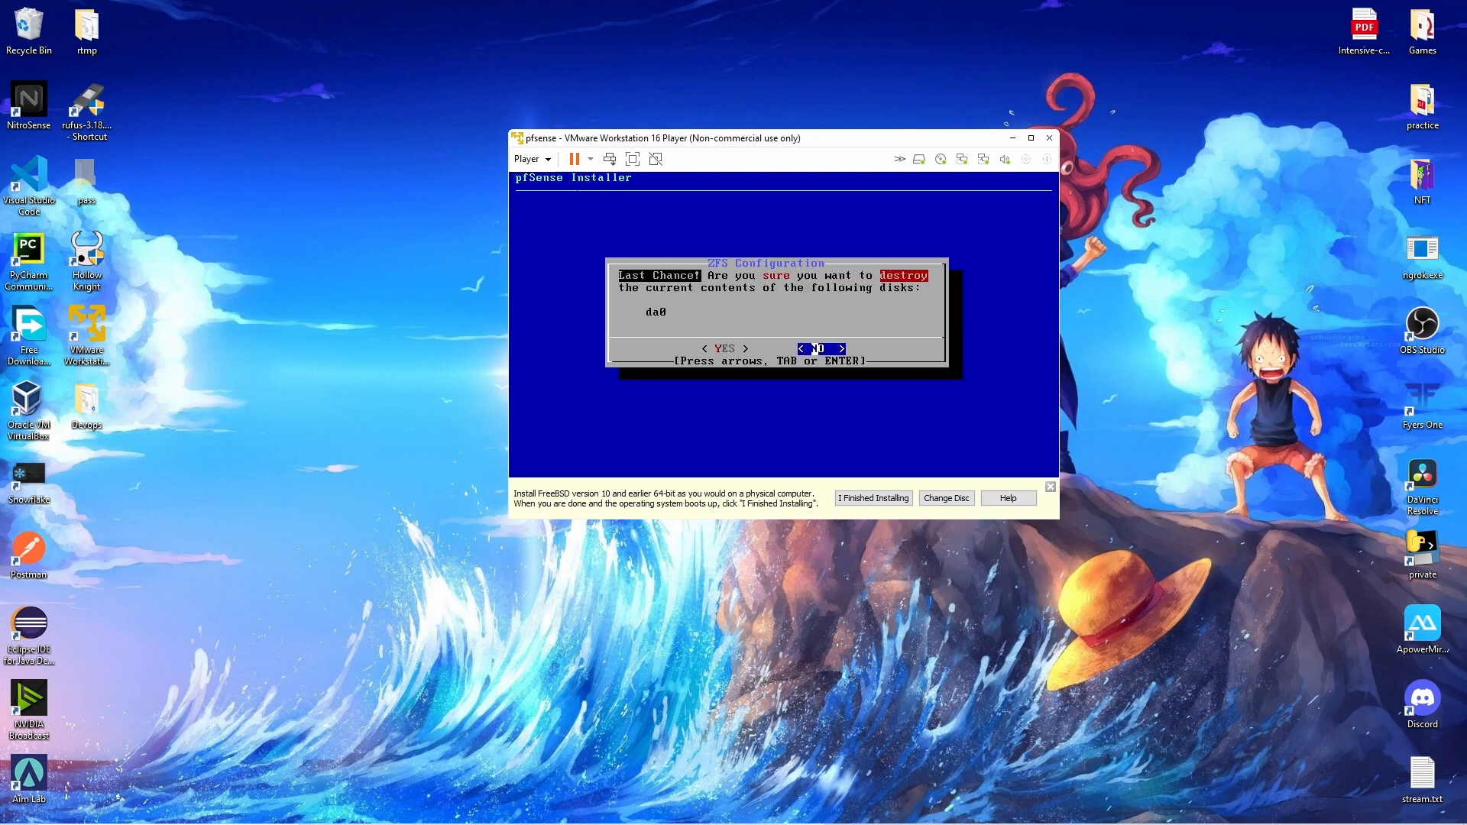
key("Left")
key("Return")
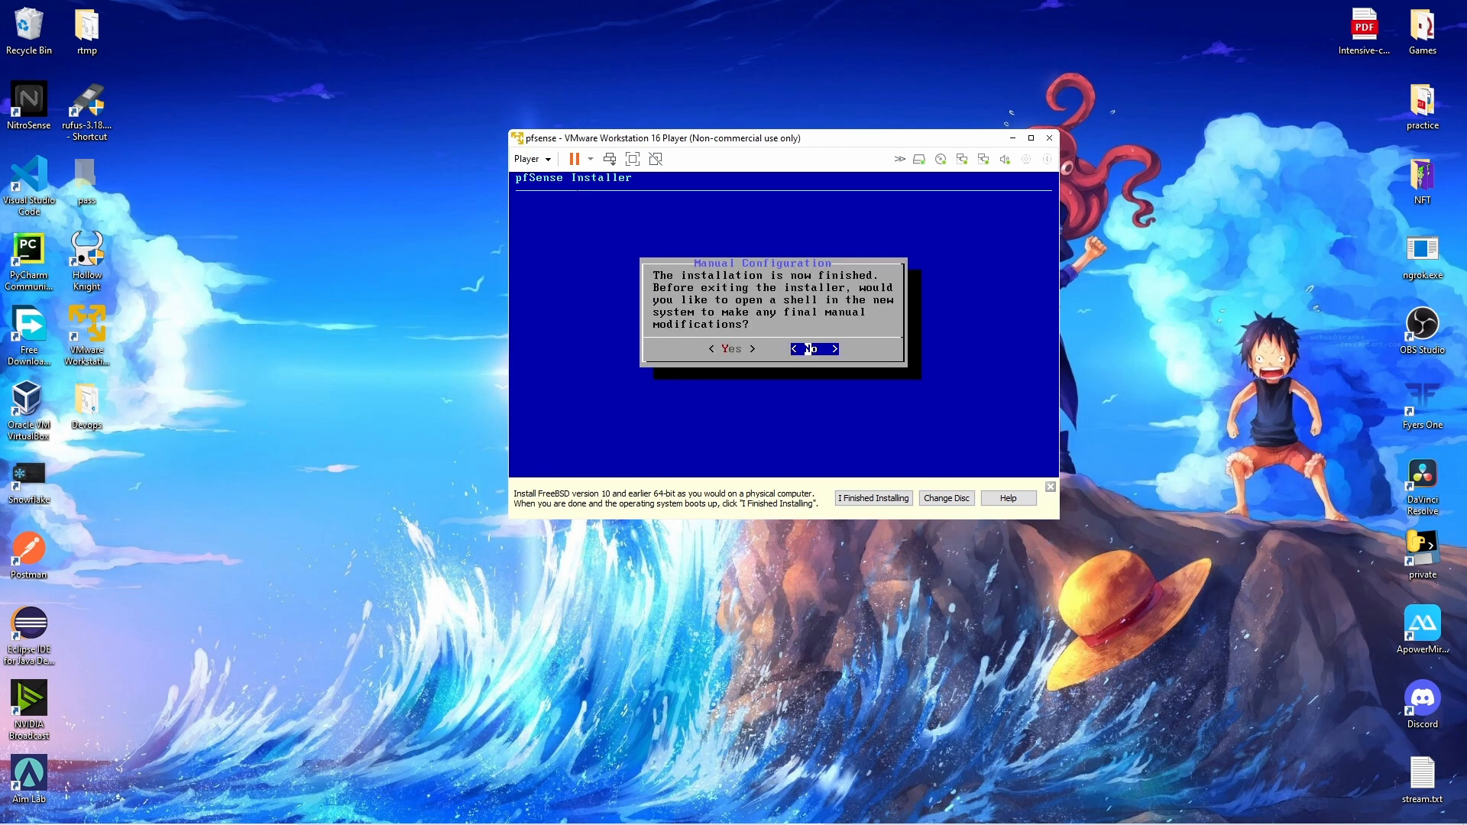
key("Return")
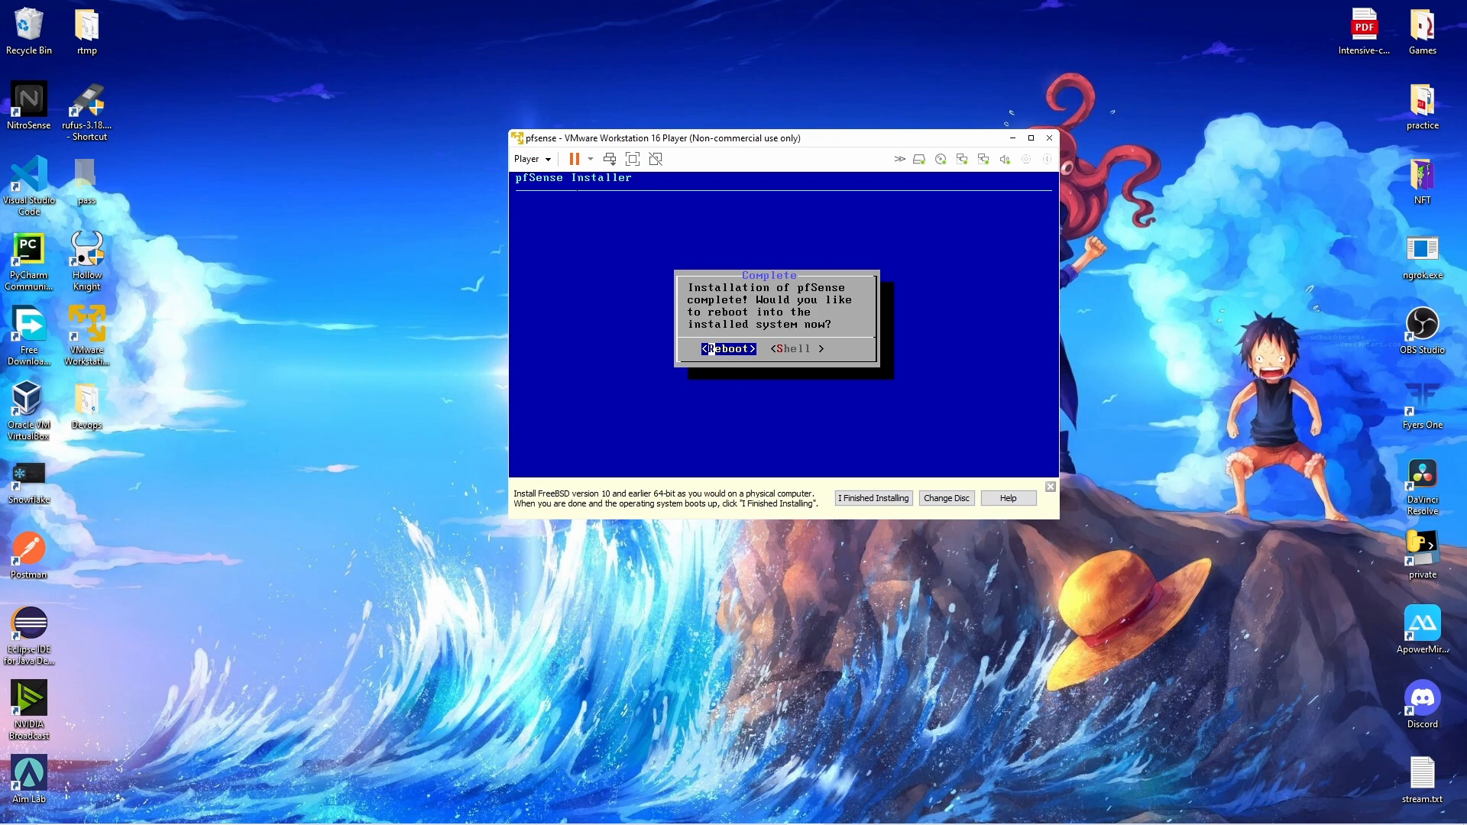
Reboot pfSense into the installed system and select Windows 10 in a second Player library window.
key("Return")
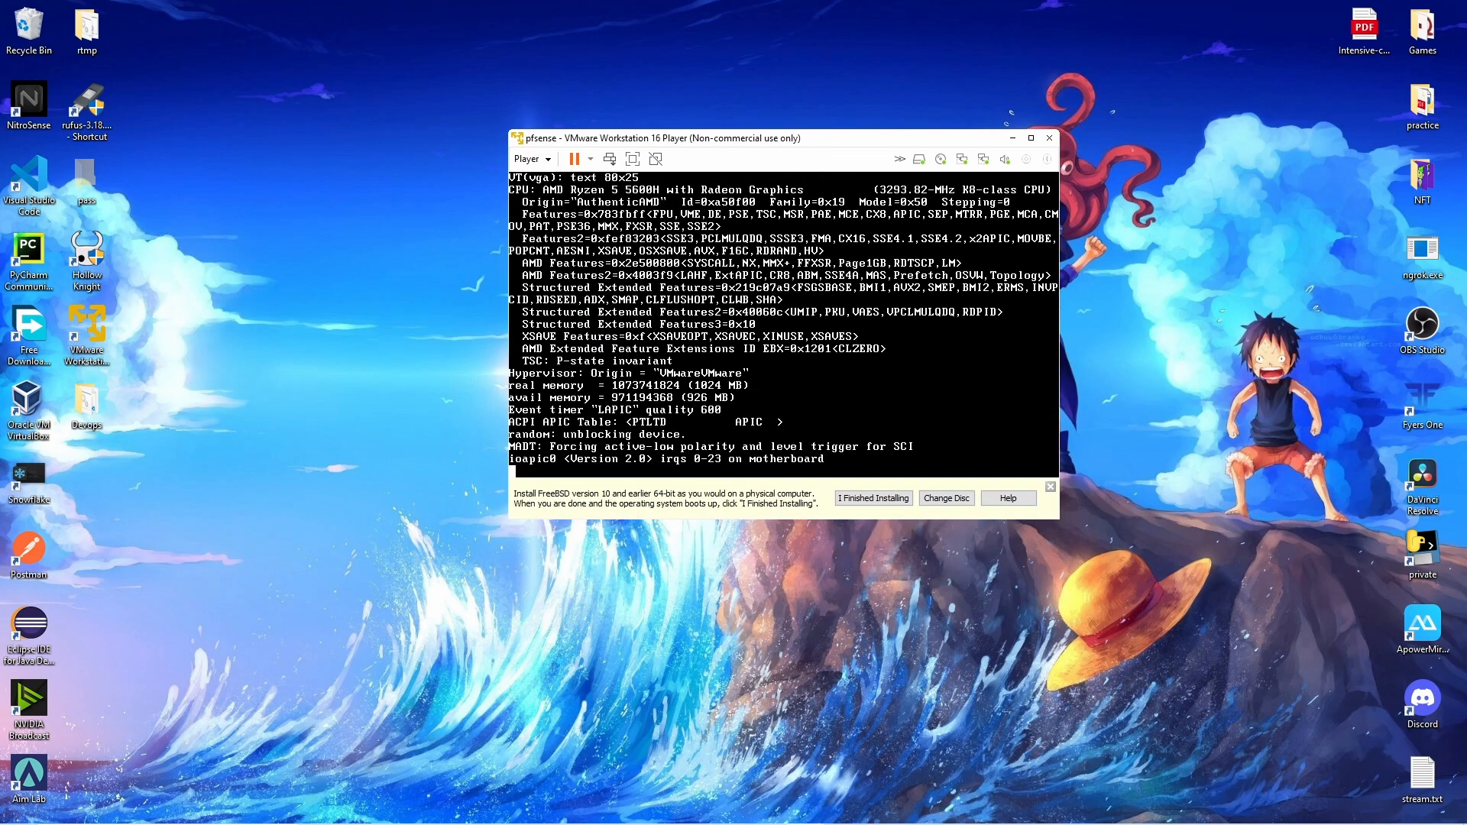
left_click_drag(840, 139, 1171, 115)
double_click(87, 332)
left_click(93, 140)
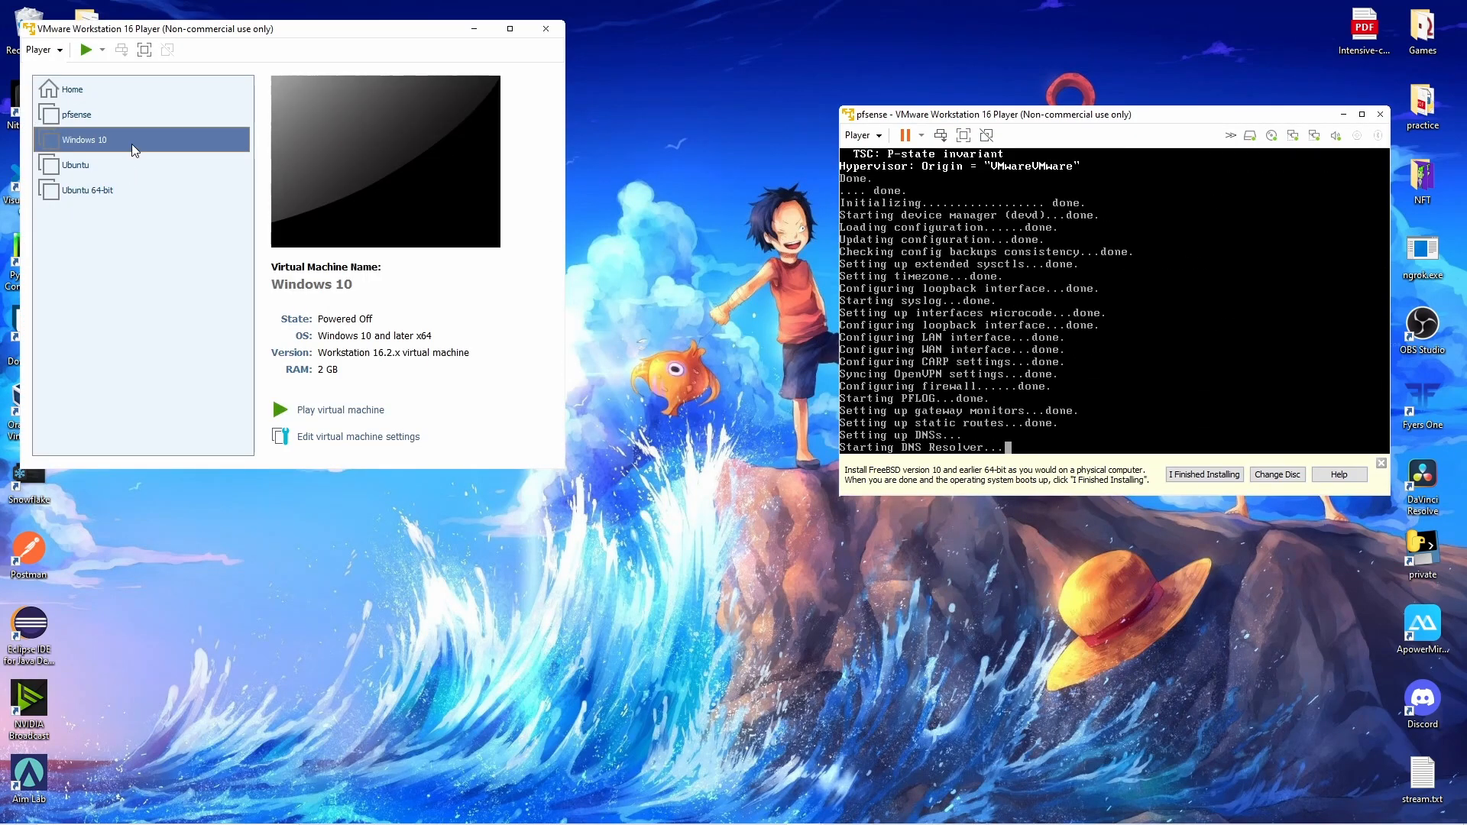
left_click(348, 439)
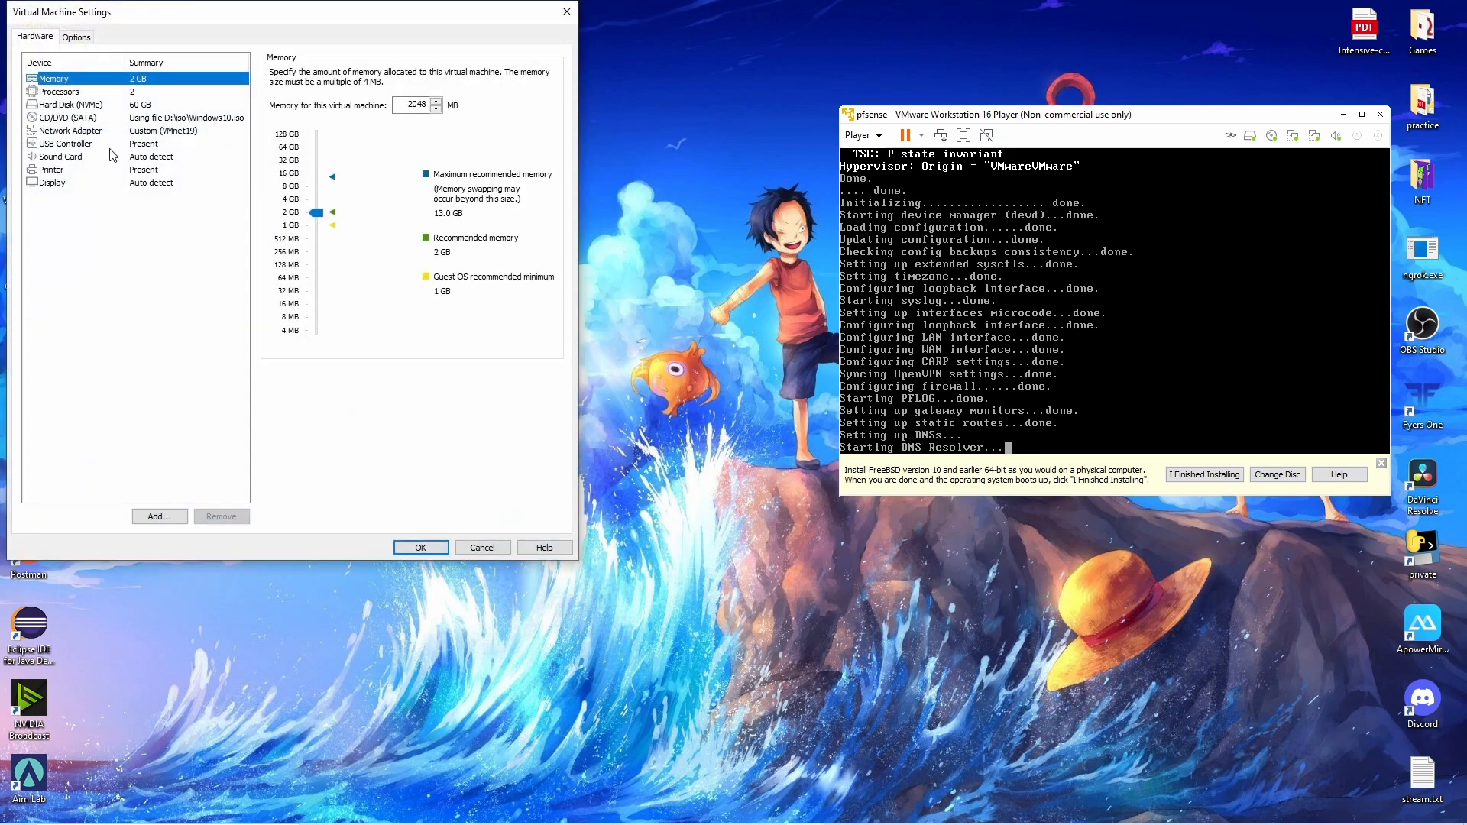
left_click(70, 132)
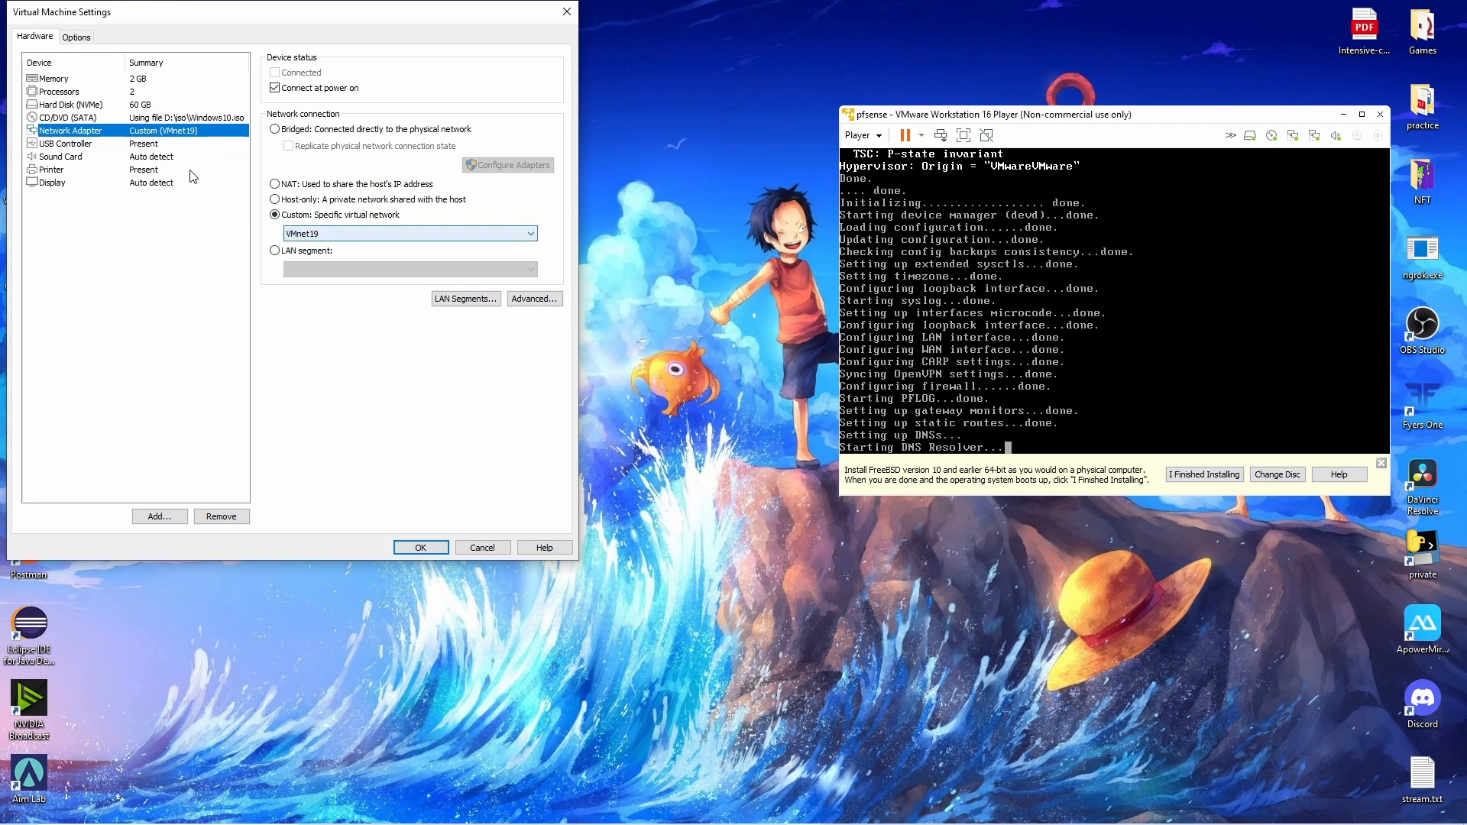
left_click(372, 234)
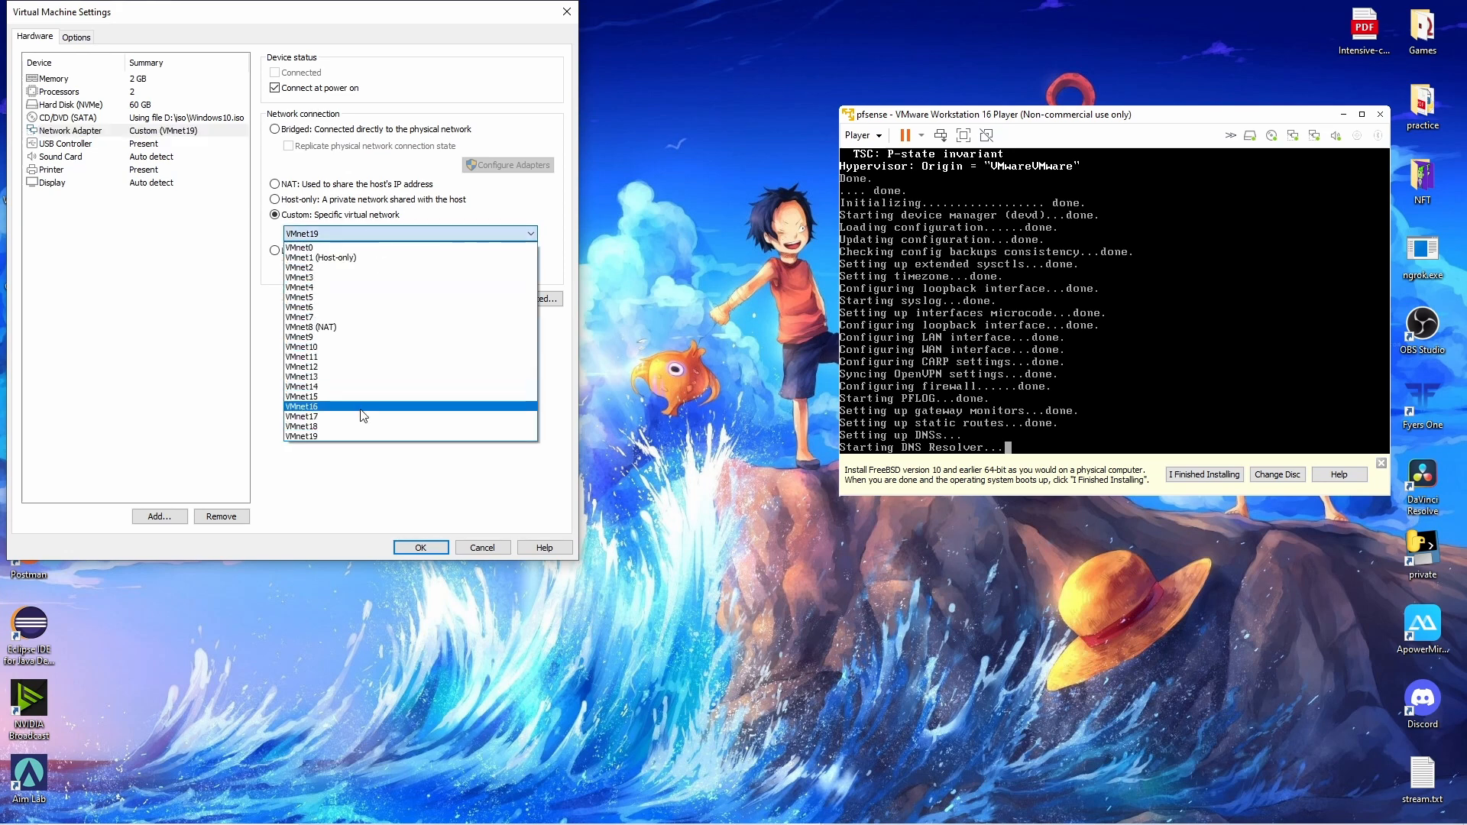
left_click(334, 436)
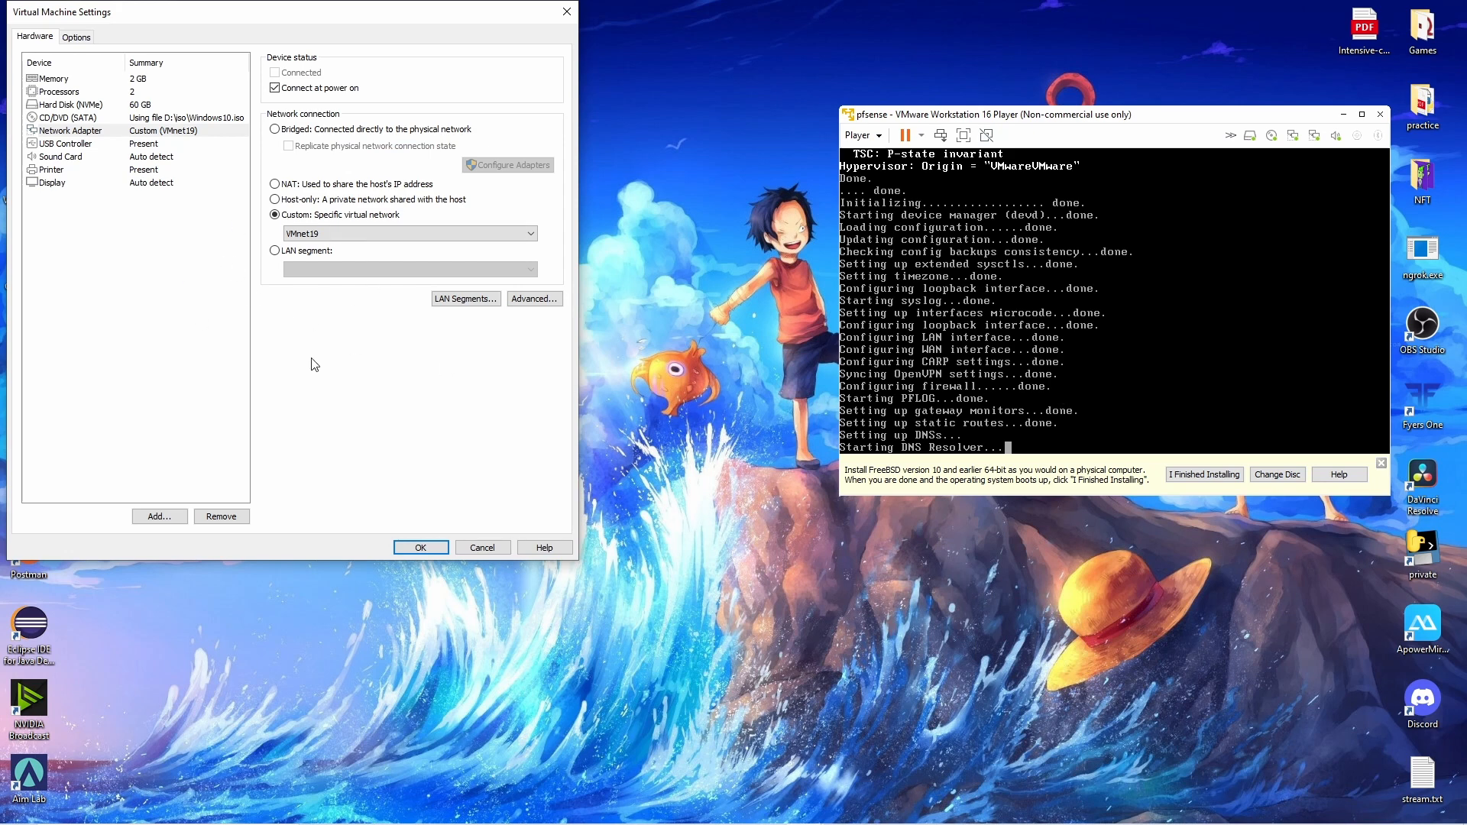
left_click(420, 548)
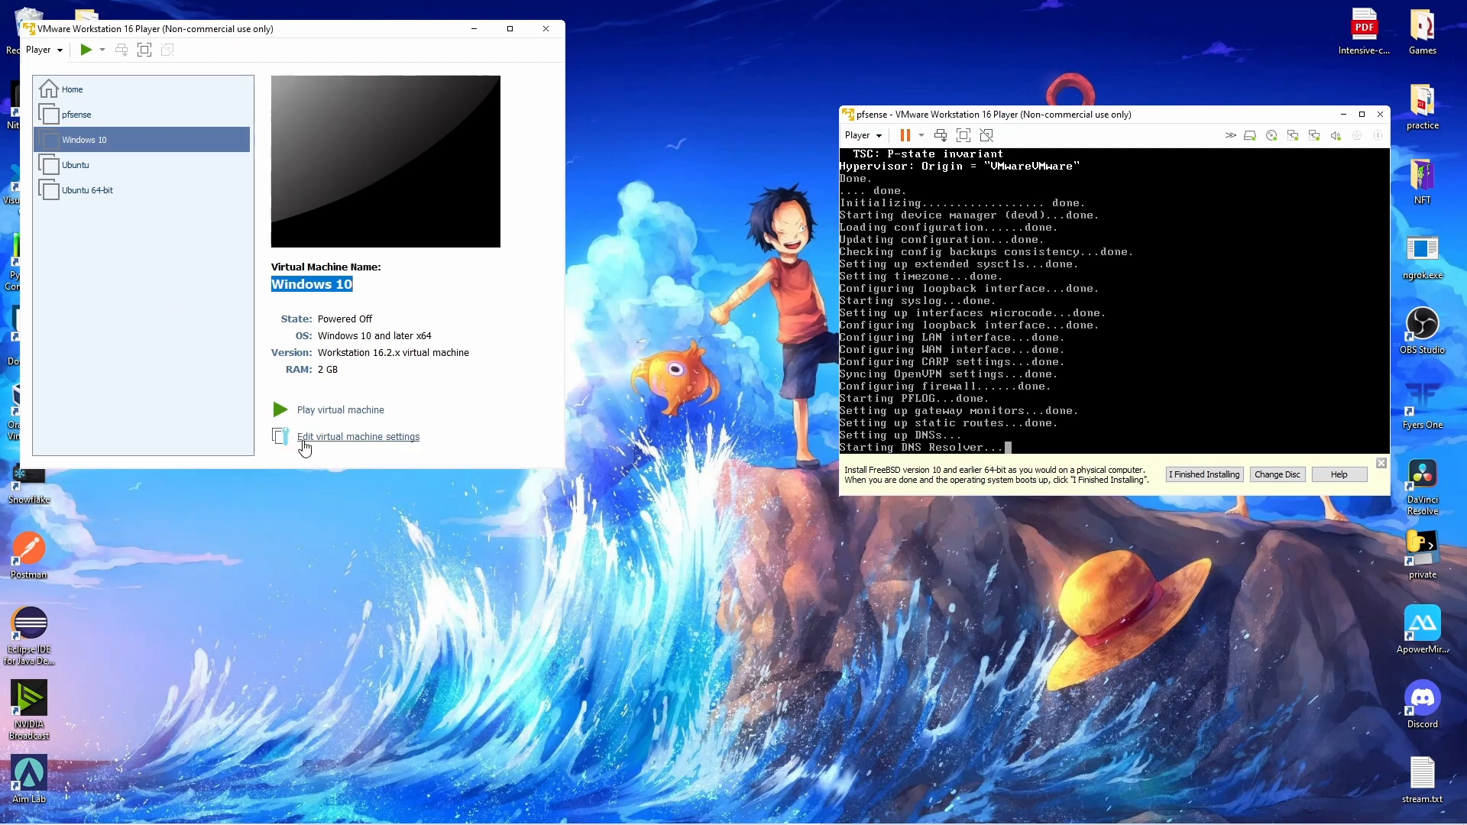
Power on the Windows 10 VM and disconnect its network adapter.
left_click(341, 413)
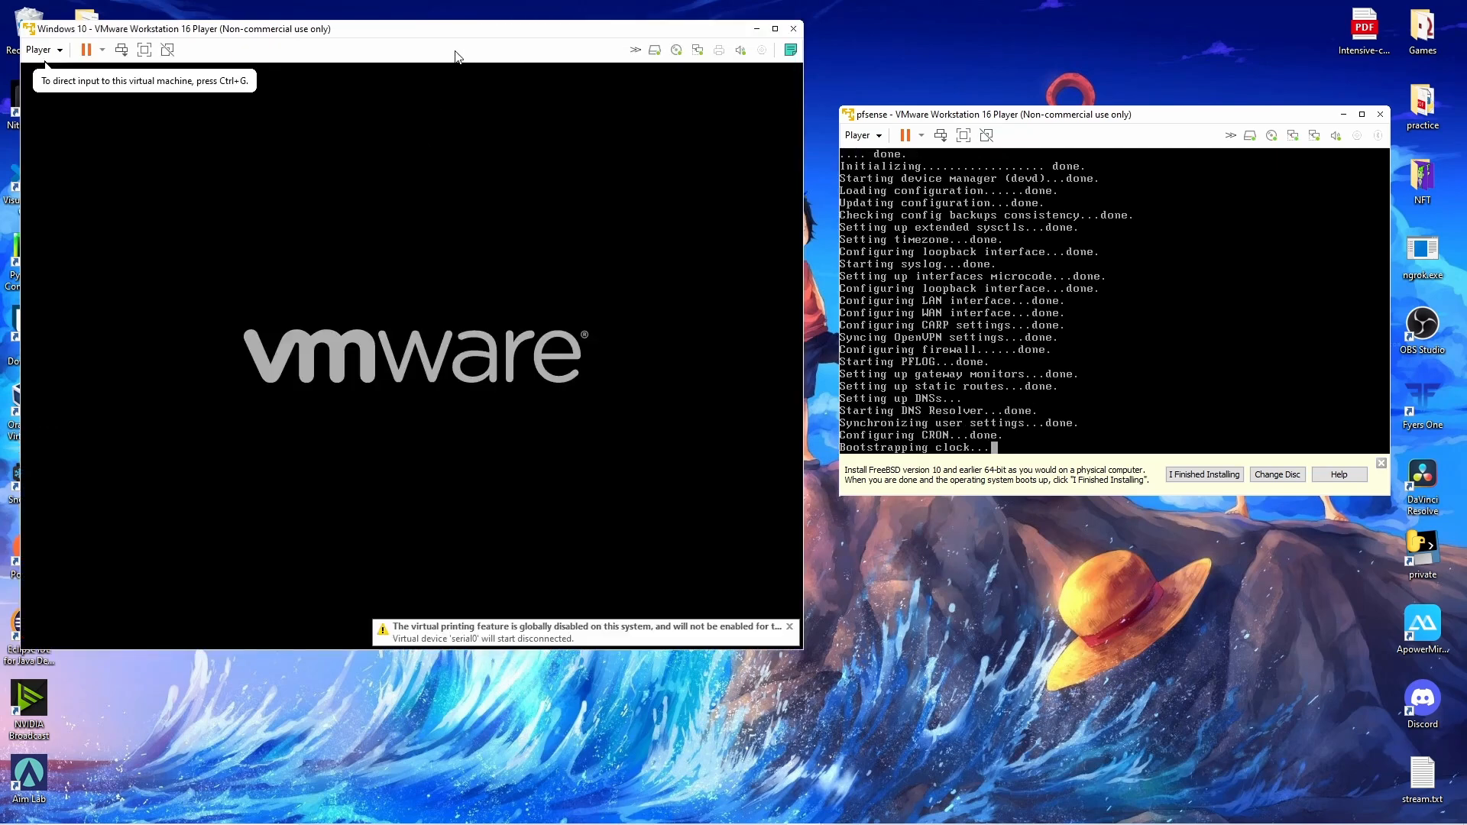
left_click(697, 52)
left_click(718, 62)
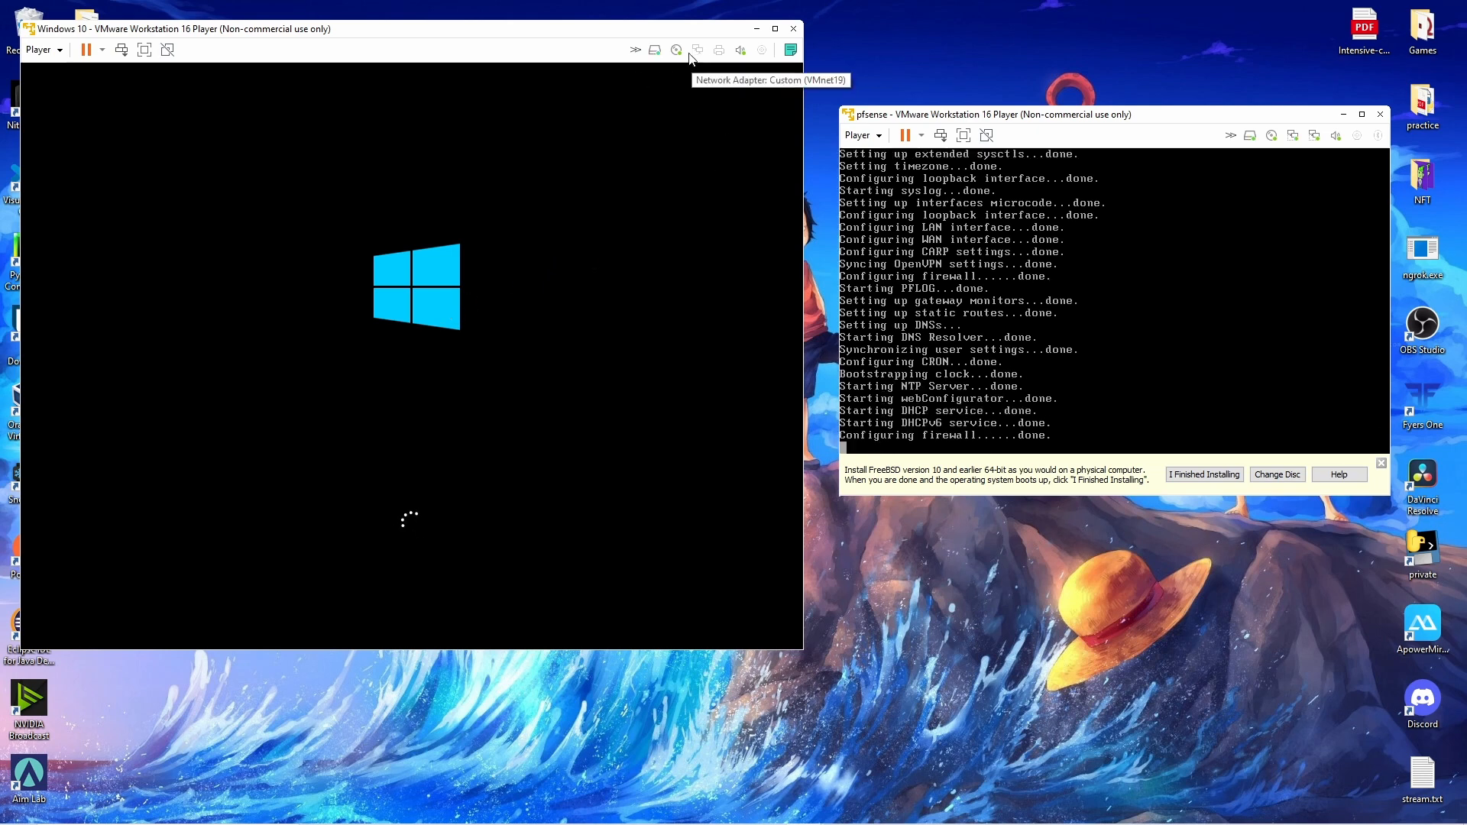
mouse_move(512, 39)
left_mouse_down()
mouse_move(473, 37)
mouse_move(504, 32)
left_mouse_up()
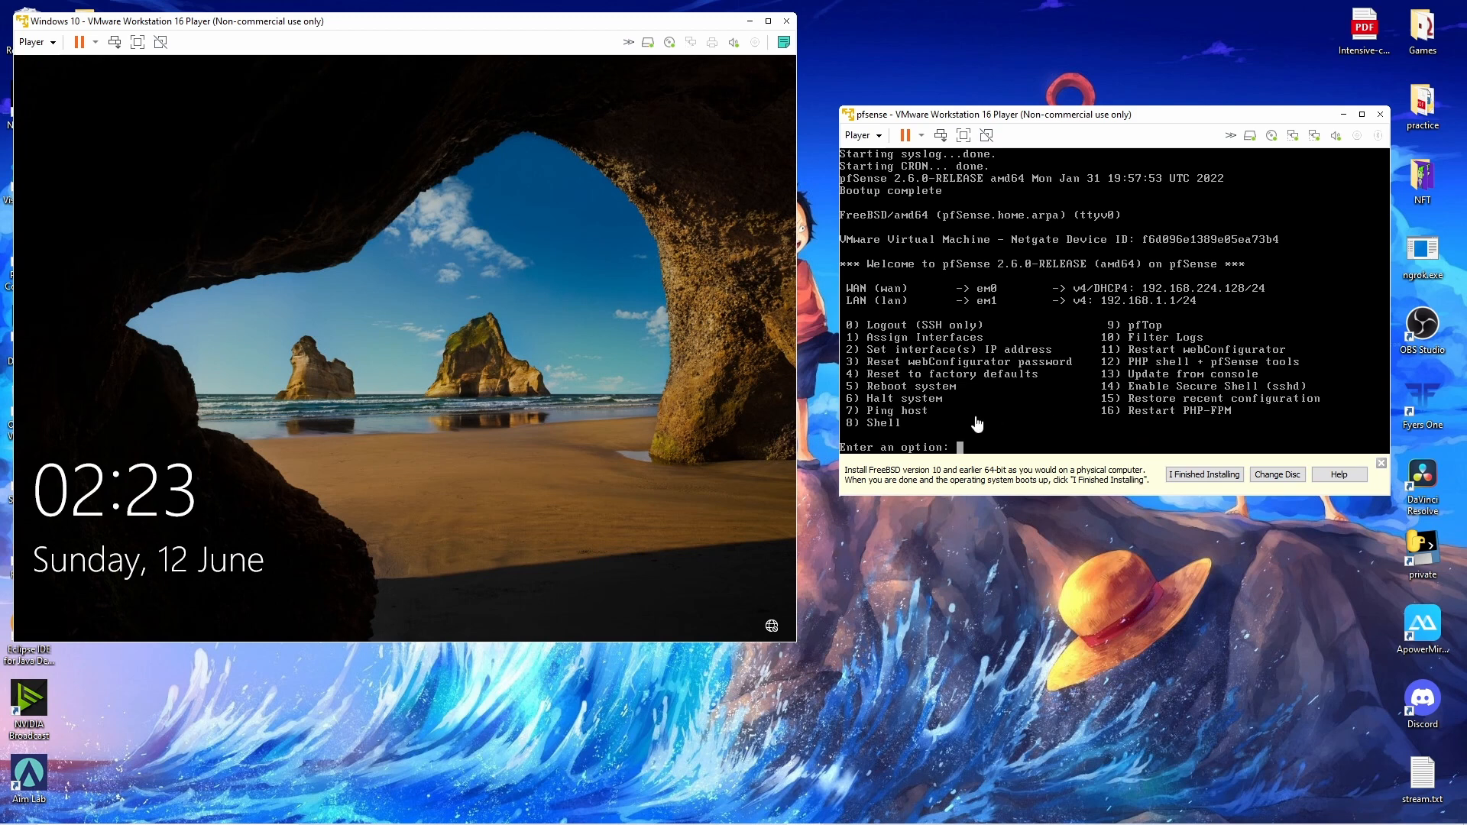
Sign in to Windows 10 with the account password.
left_click(609, 358)
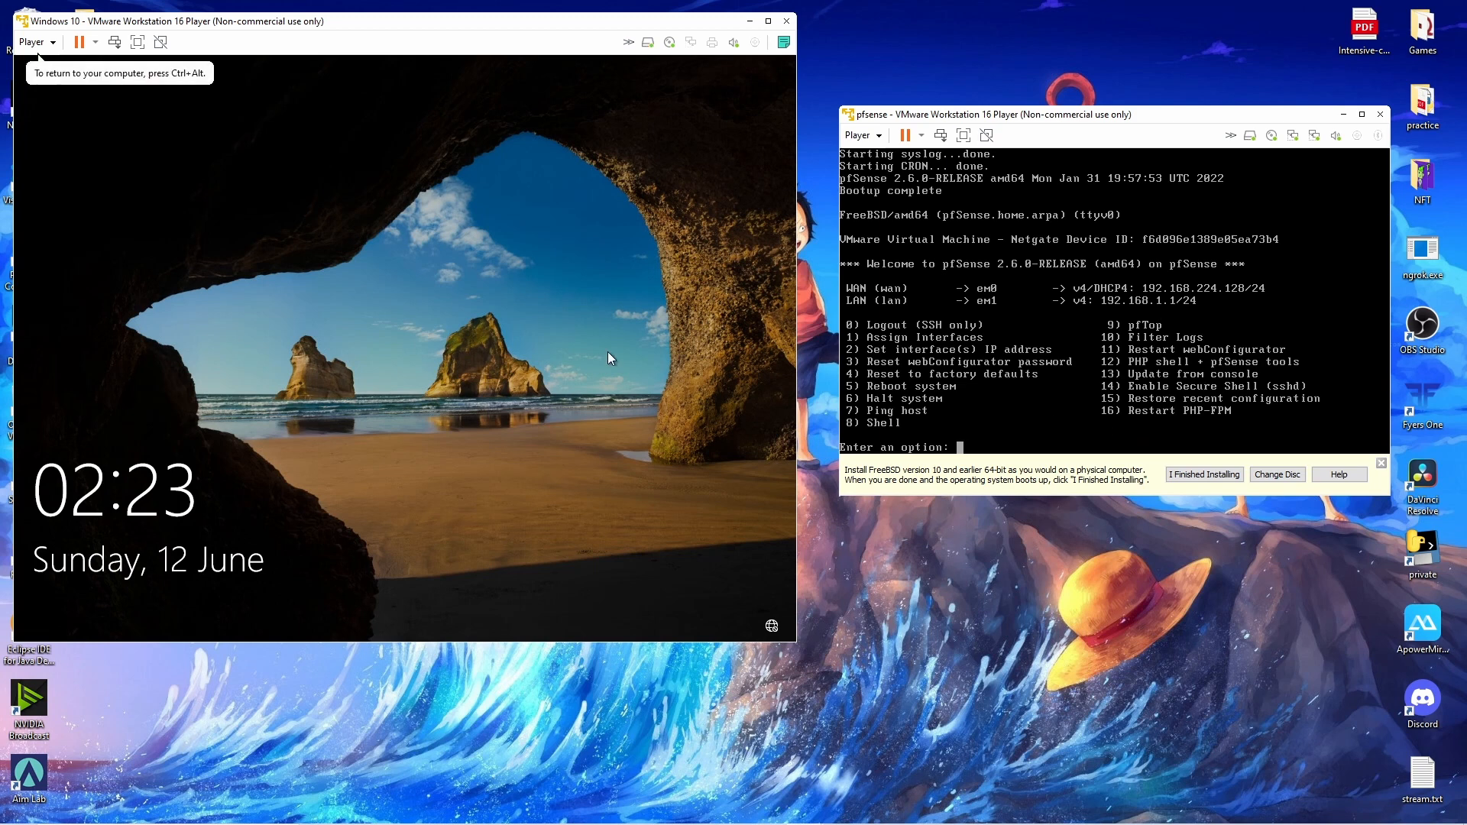
left_click(384, 333)
type("p")
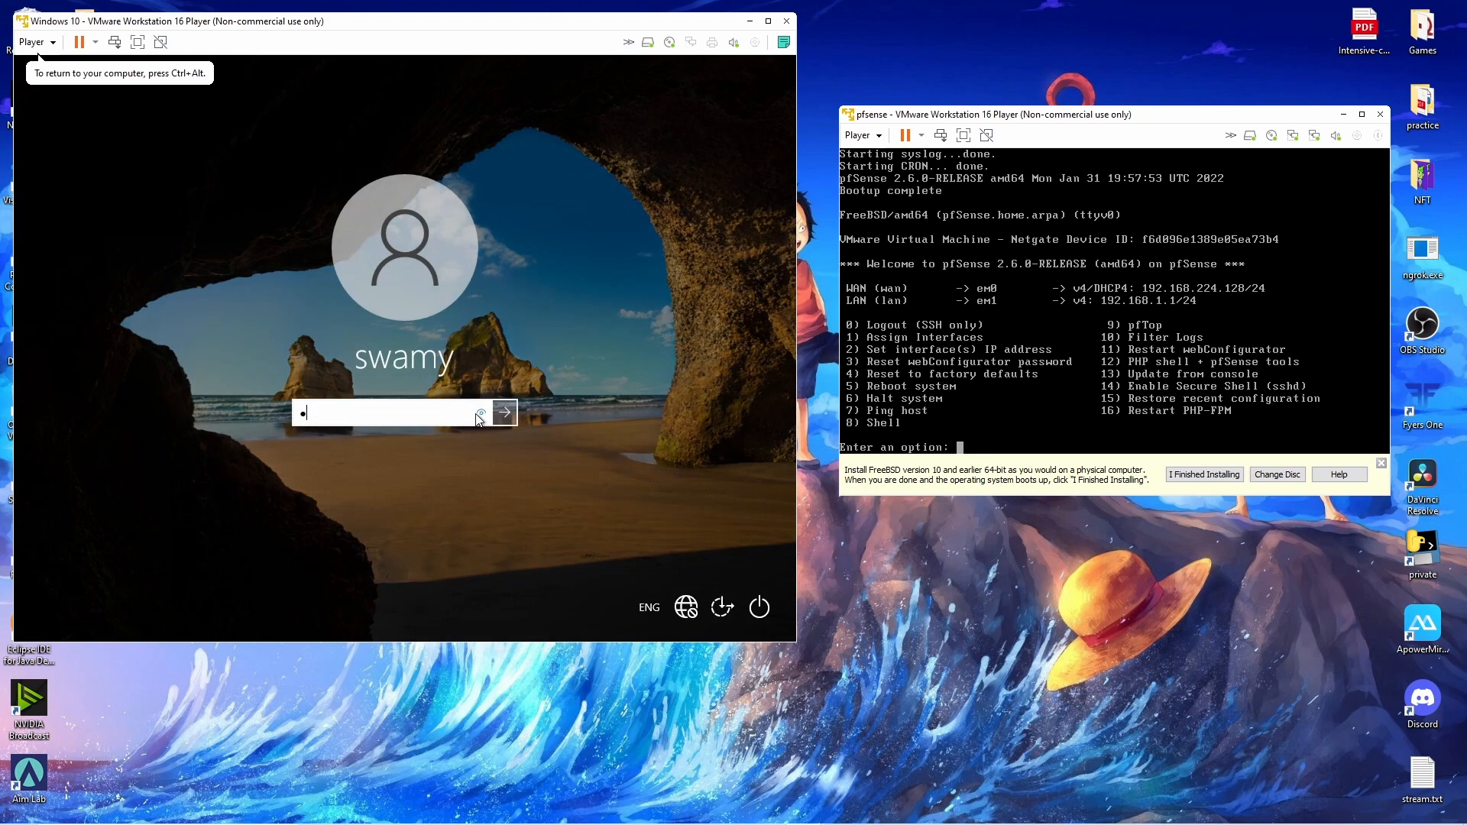
key("Return")
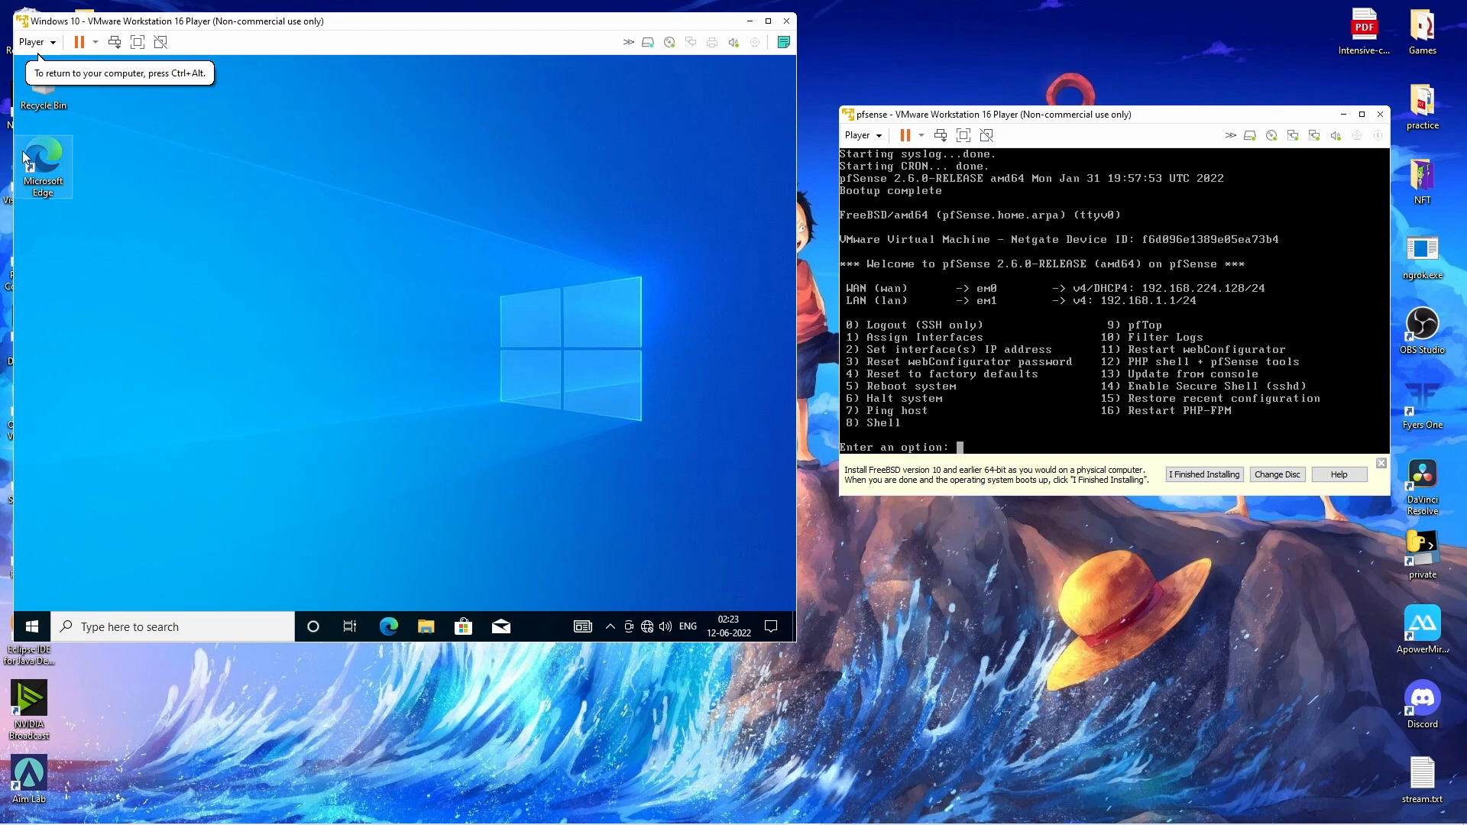
Refresh the Windows desktop, then reconnect the VM's network adapter.
right_click(475, 269)
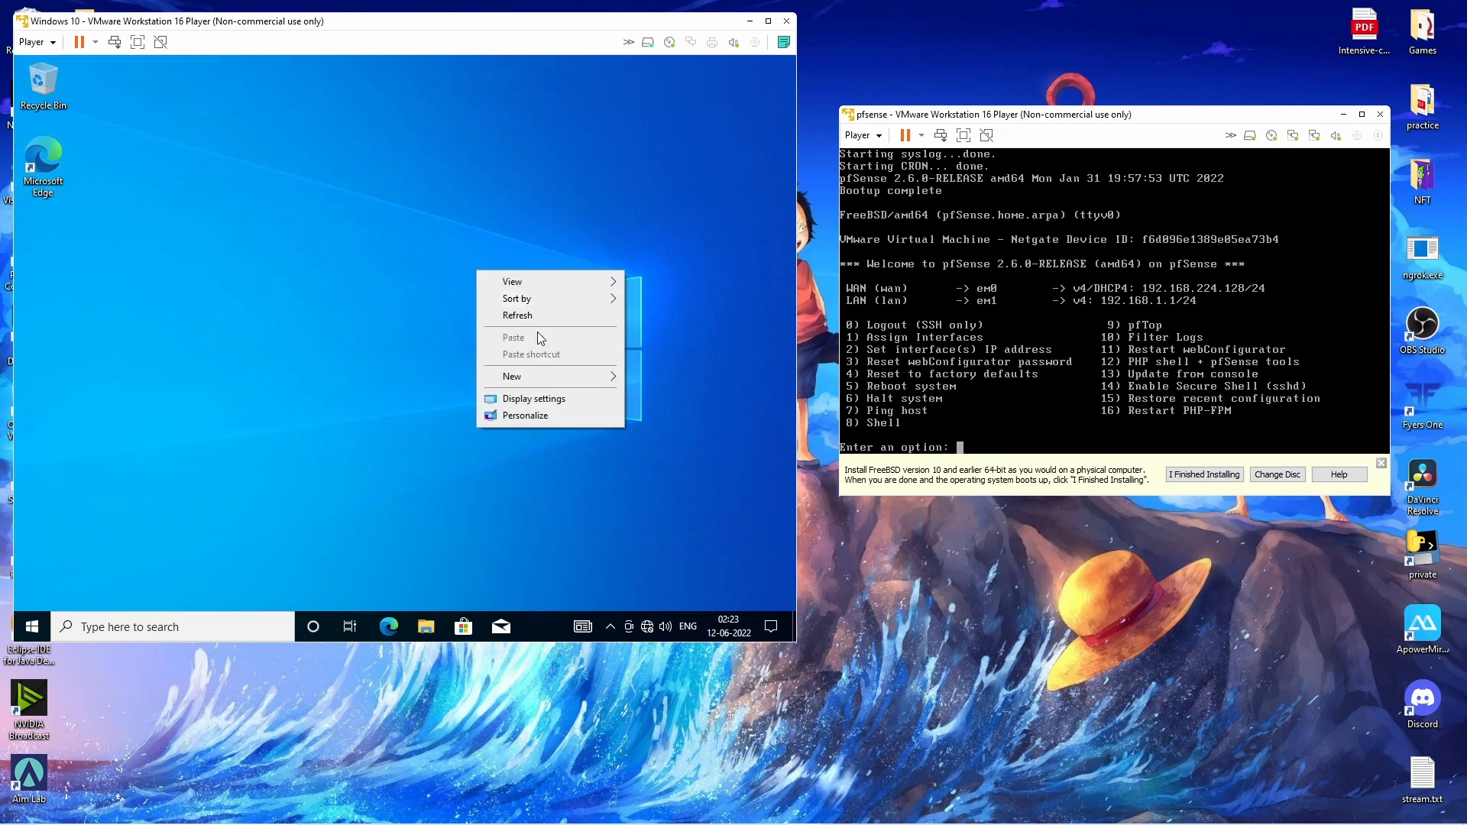
left_click(548, 315)
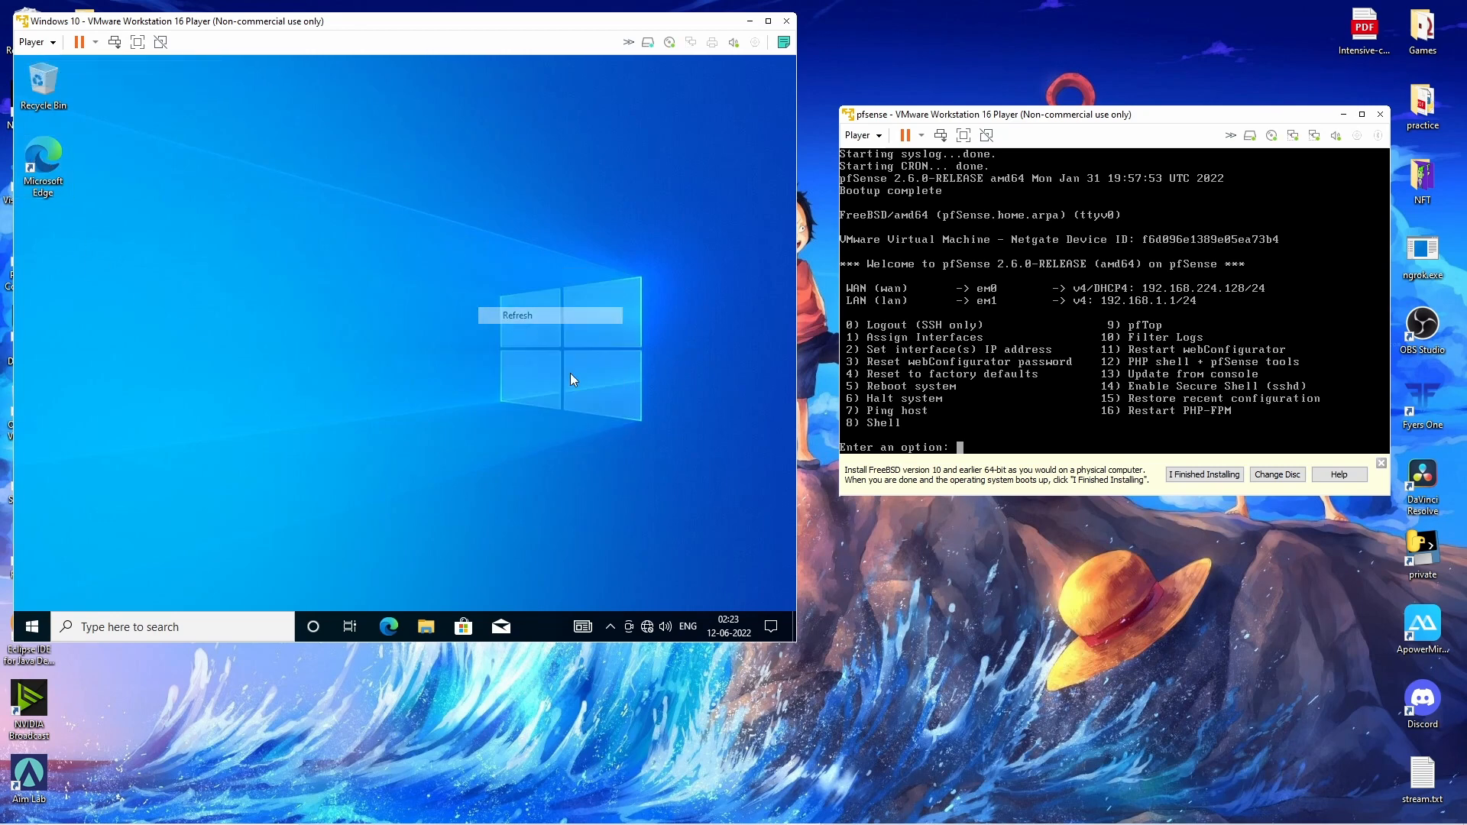
left_click(692, 44)
left_click(723, 55)
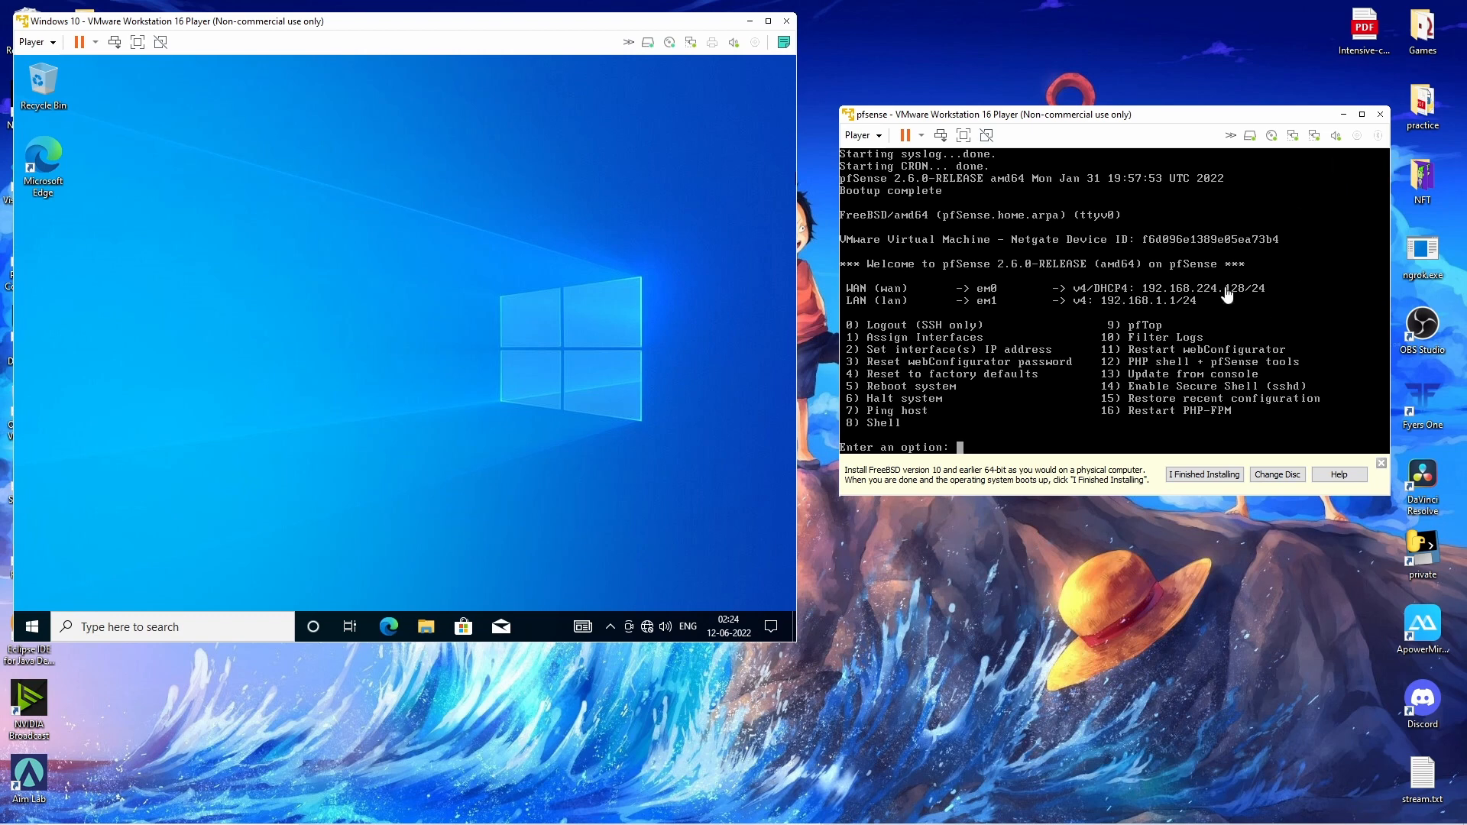
Open 192.168.1.1 in Edge and proceed past the certificate warning.
double_click(35, 167)
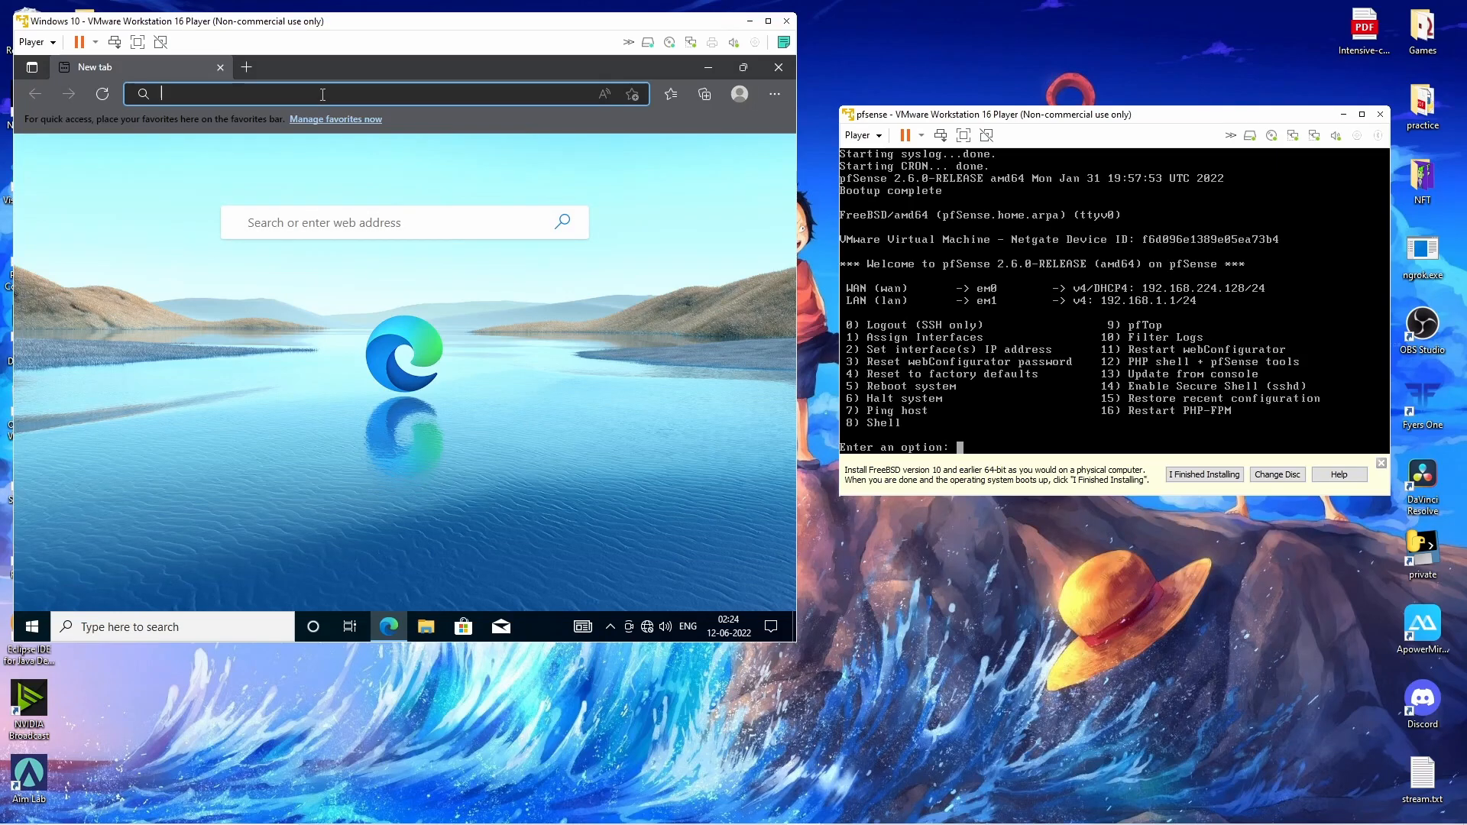
type("192.168.1.1")
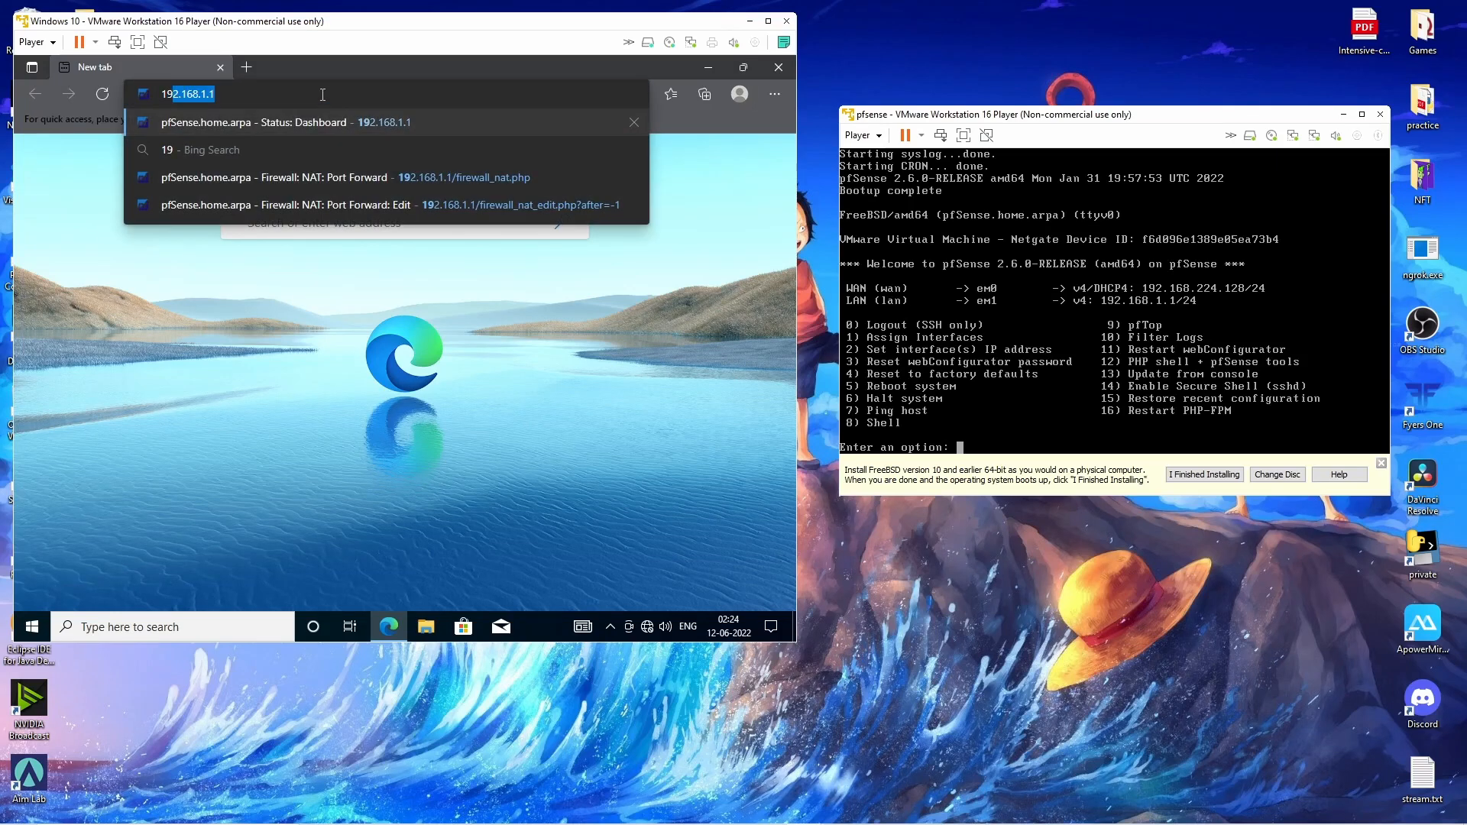
key("Return")
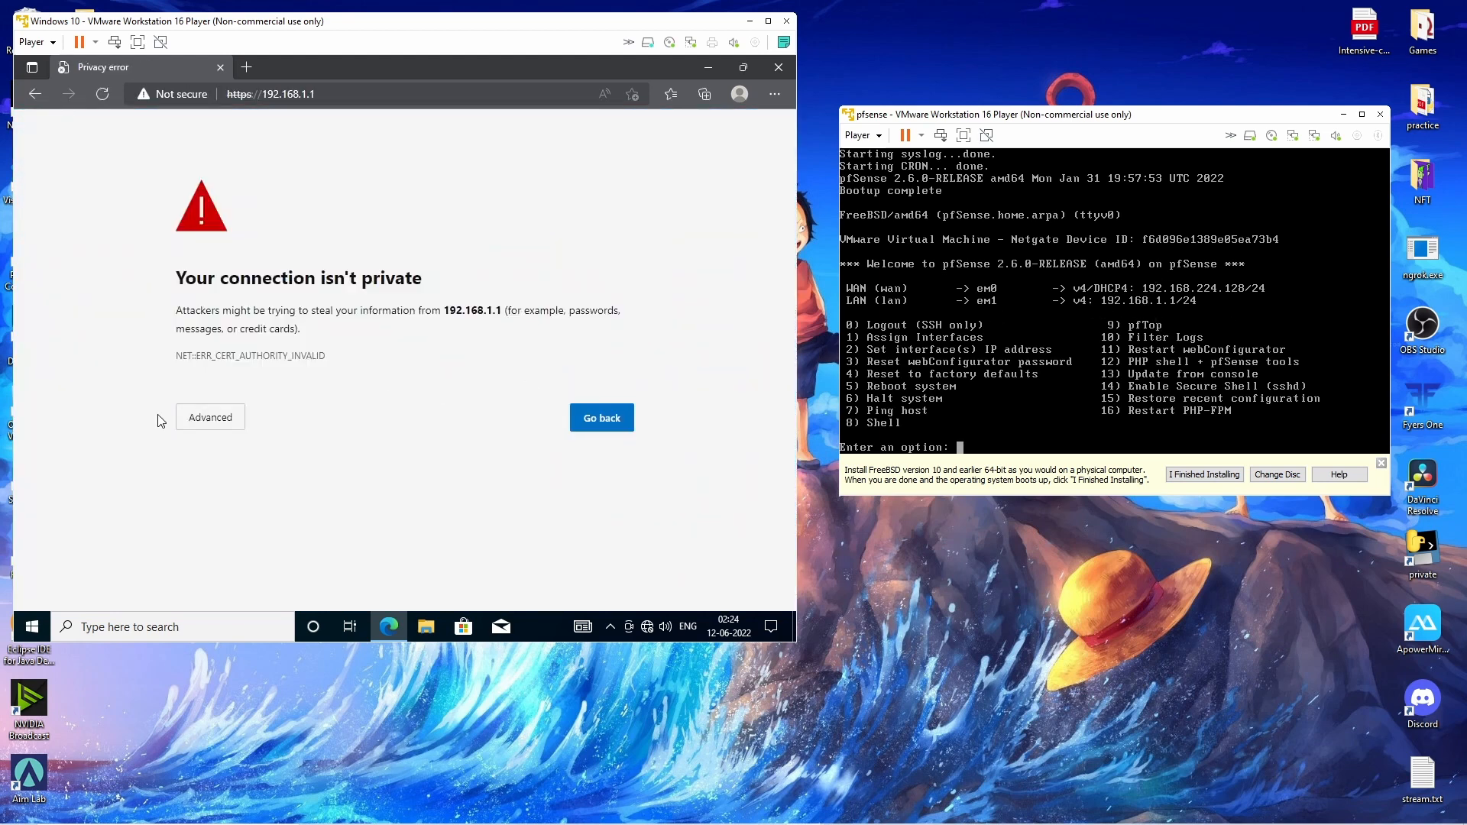
left_click(200, 417)
left_click(238, 536)
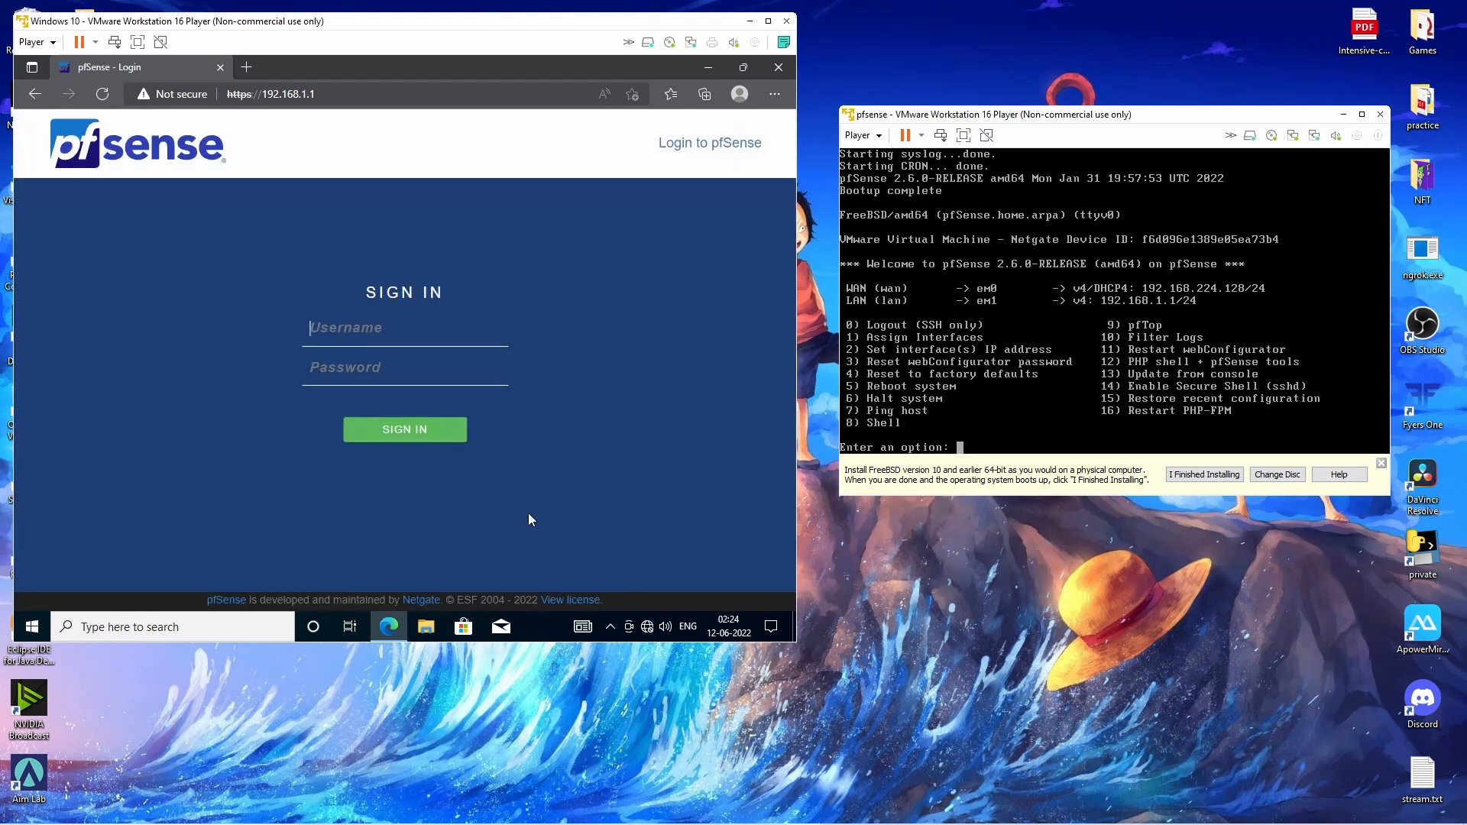
Log in to pfSense with the saved username and the account password.
left_click(429, 348)
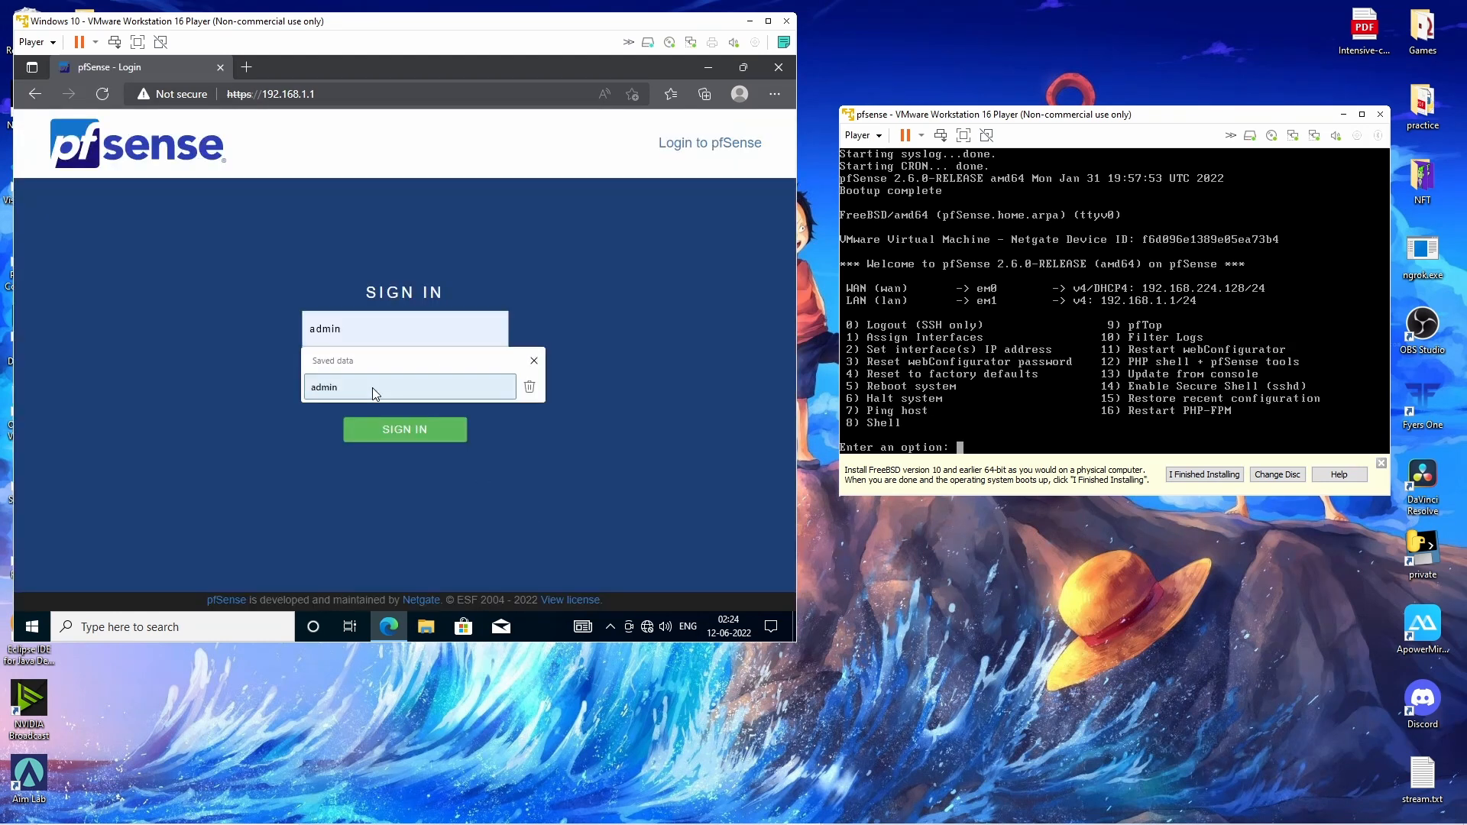
left_click(420, 382)
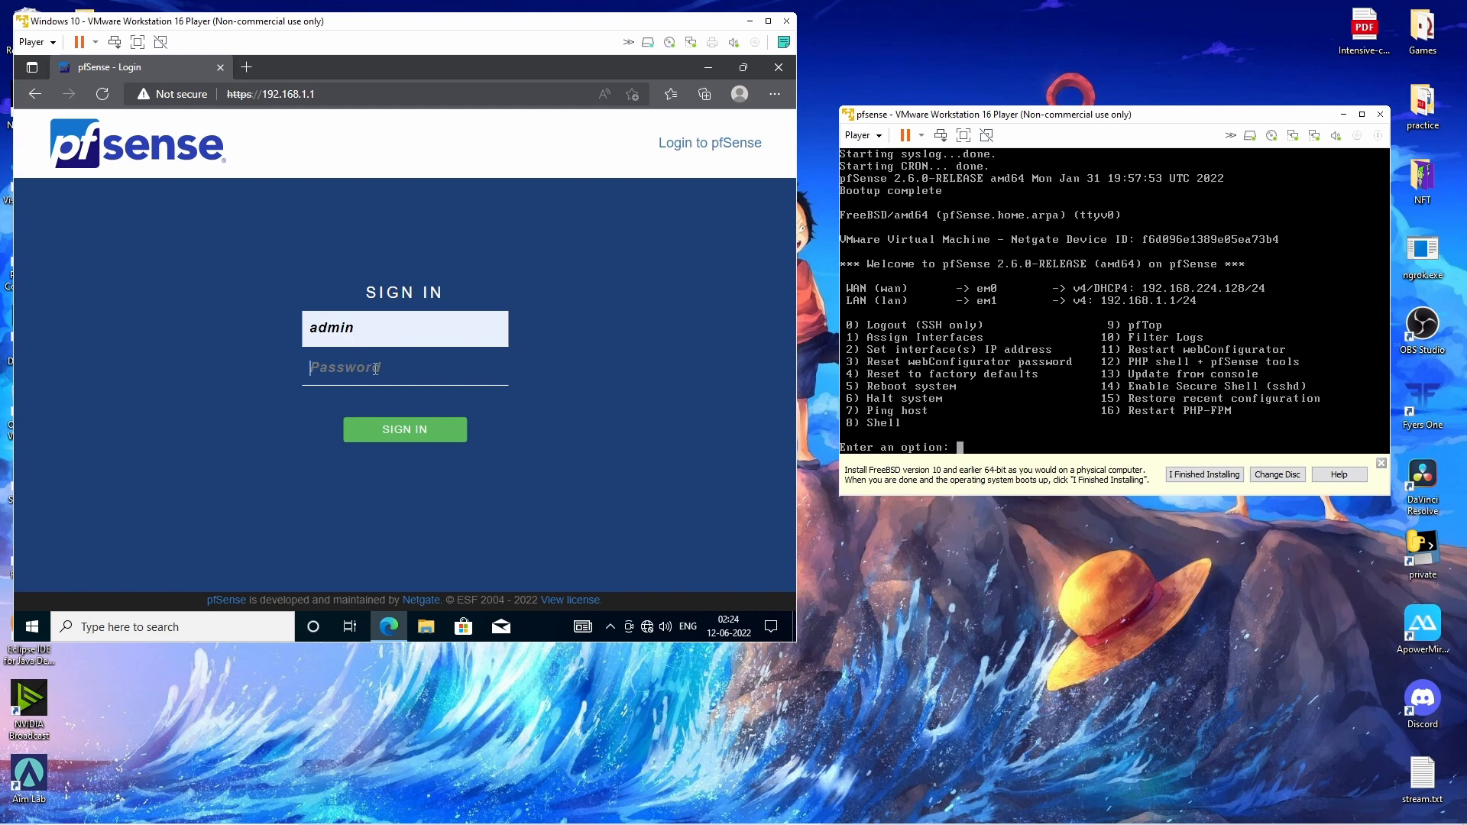
type("pfsens")
left_click(432, 436)
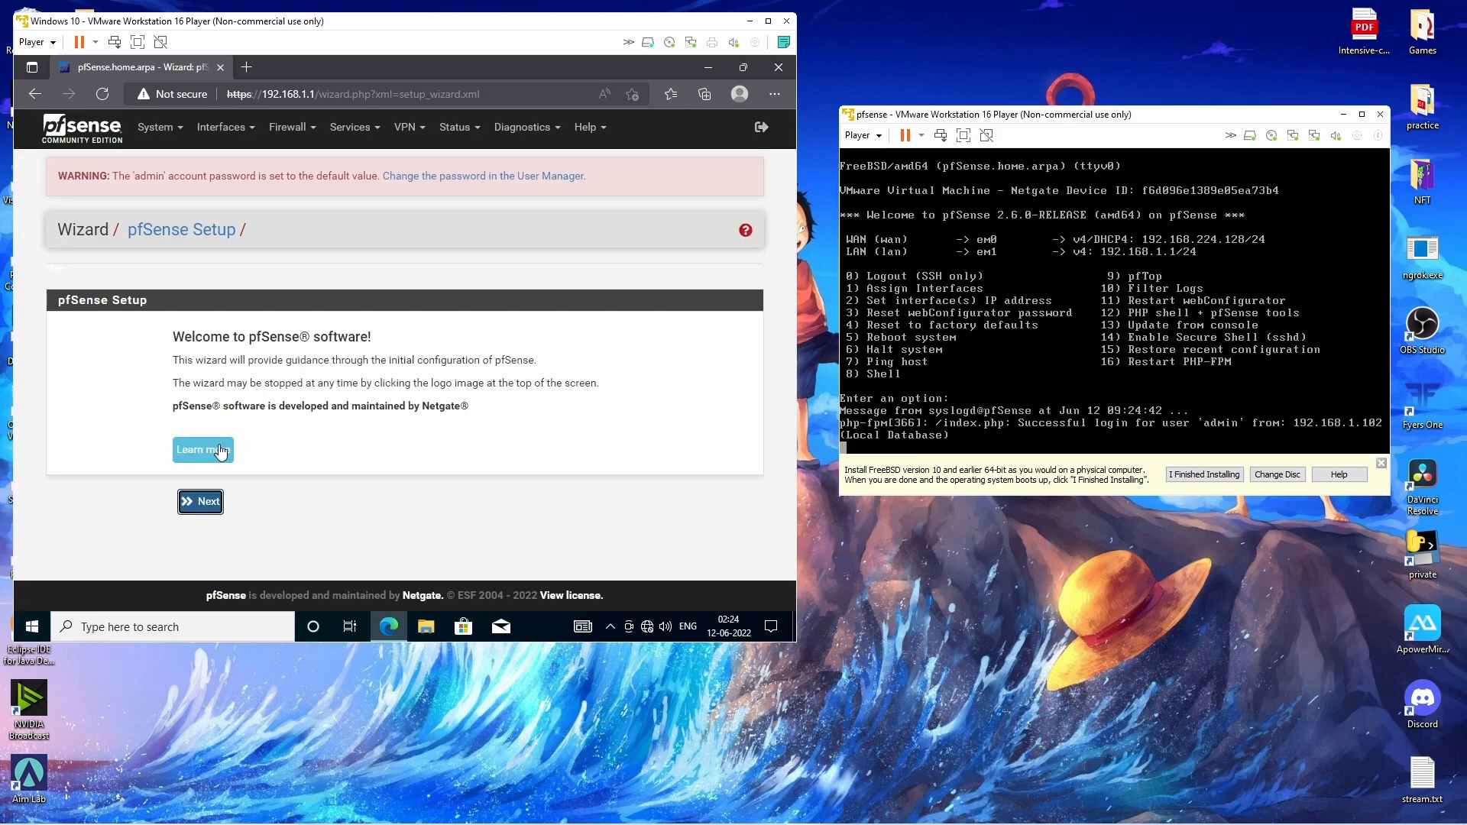
Set DNS servers 1.1.1.1 and 8.8.8.8 and disable DHCP DNS override.
left_click(196, 500)
scroll(269, 469, "down", 1)
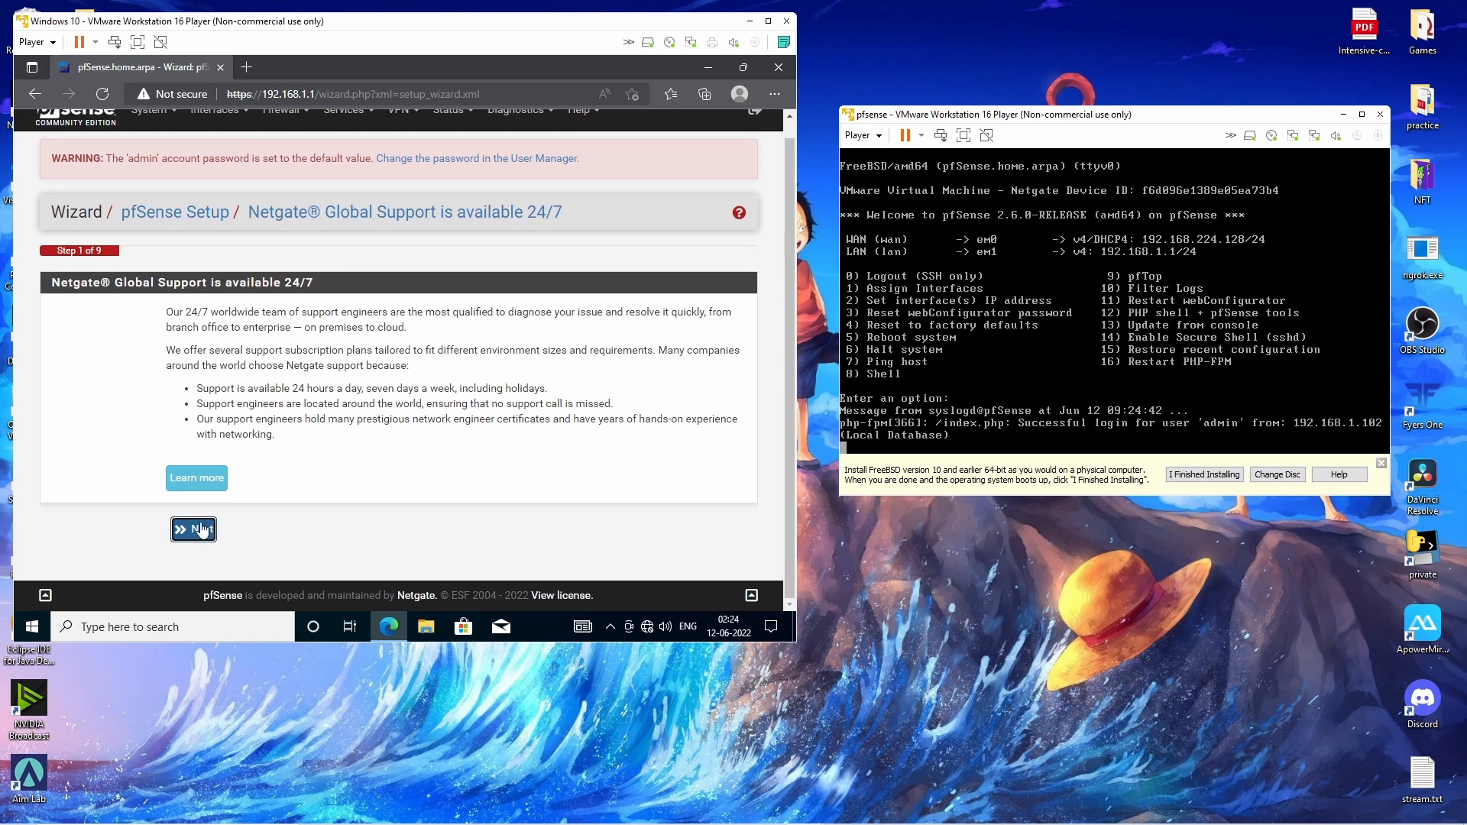
left_click(193, 526)
scroll(500, 426, "down", 2)
left_click(382, 396)
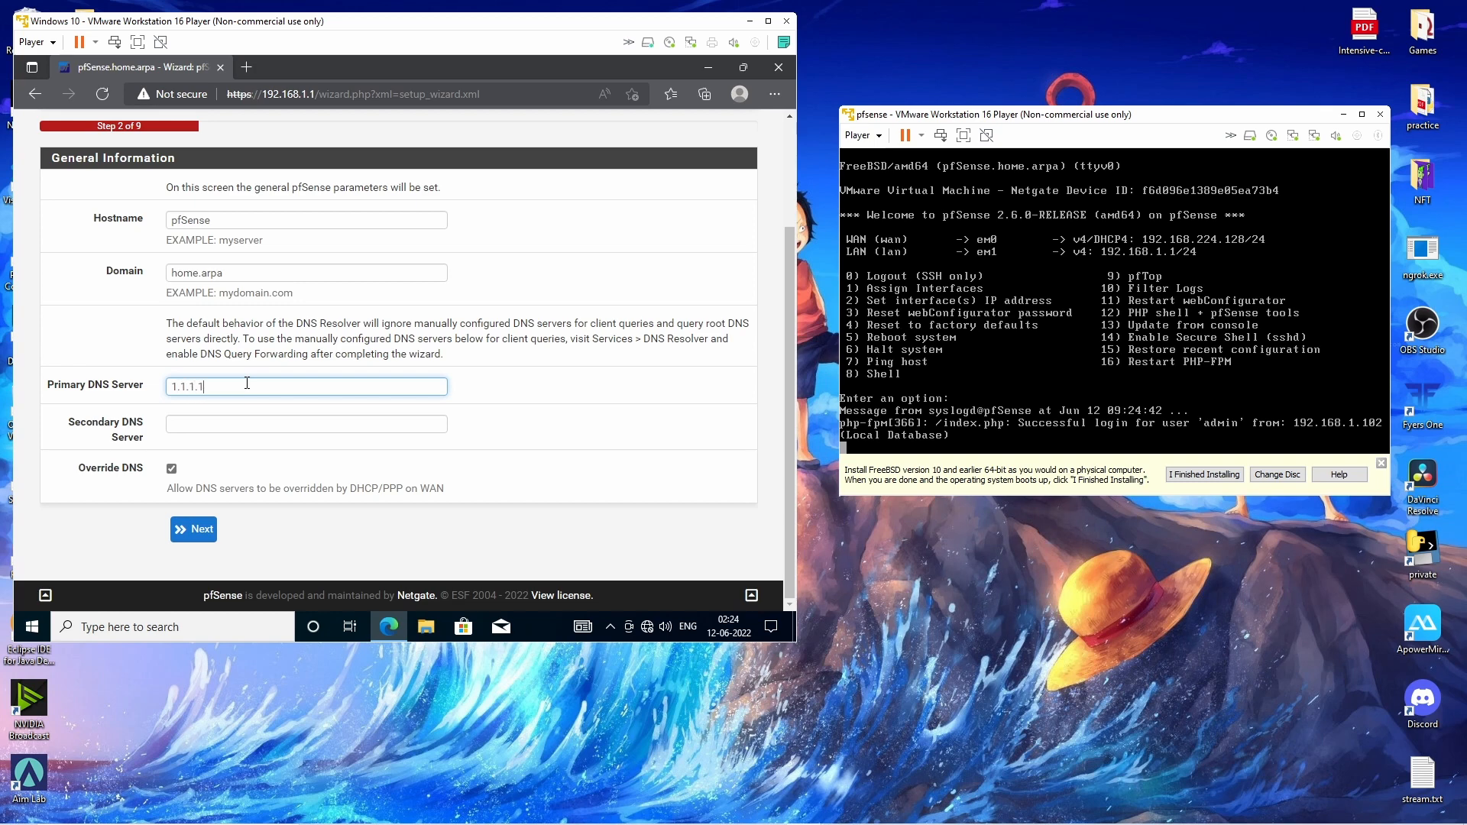
left_click(268, 422)
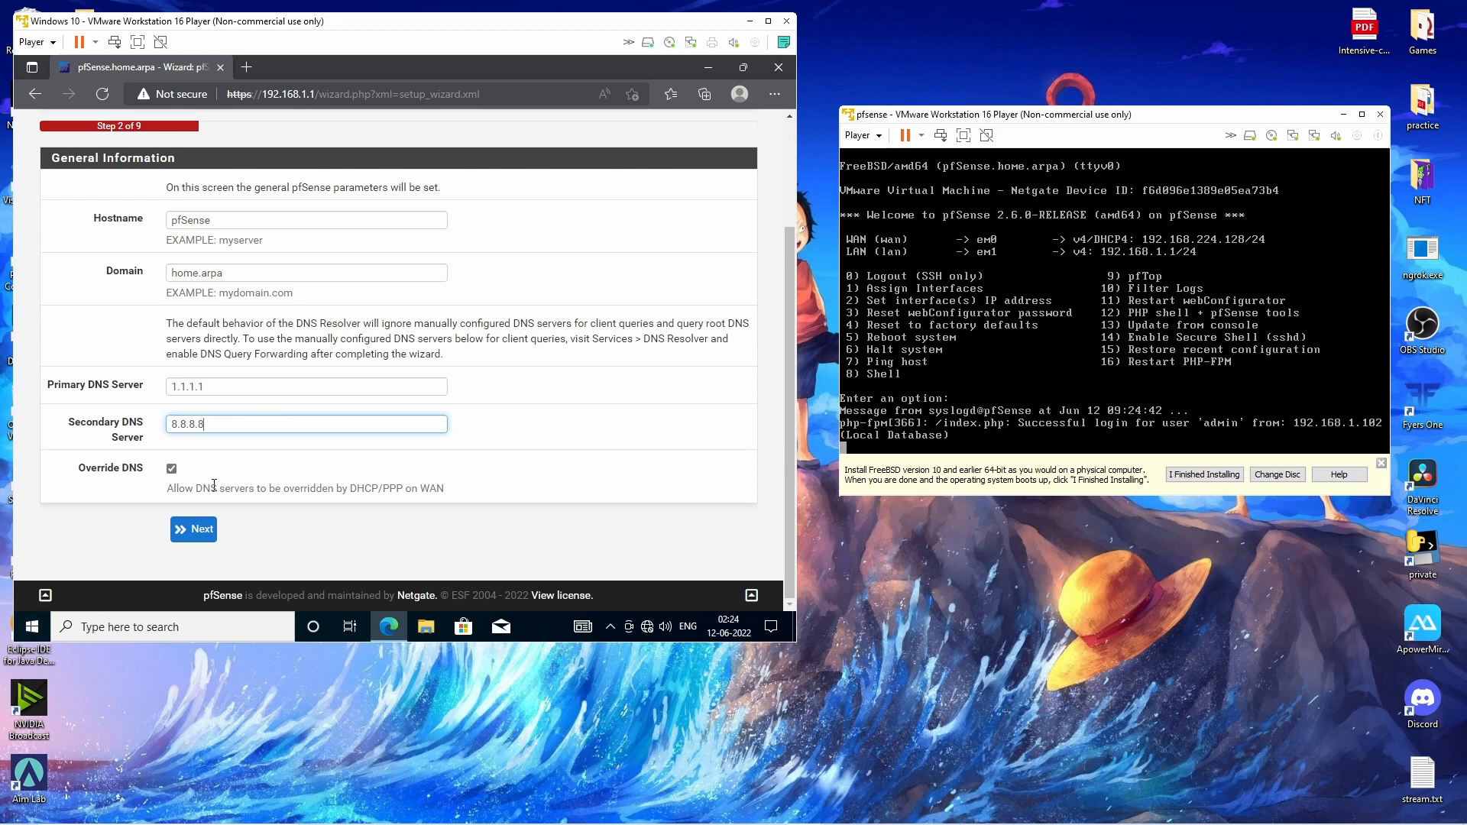
left_click(171, 468)
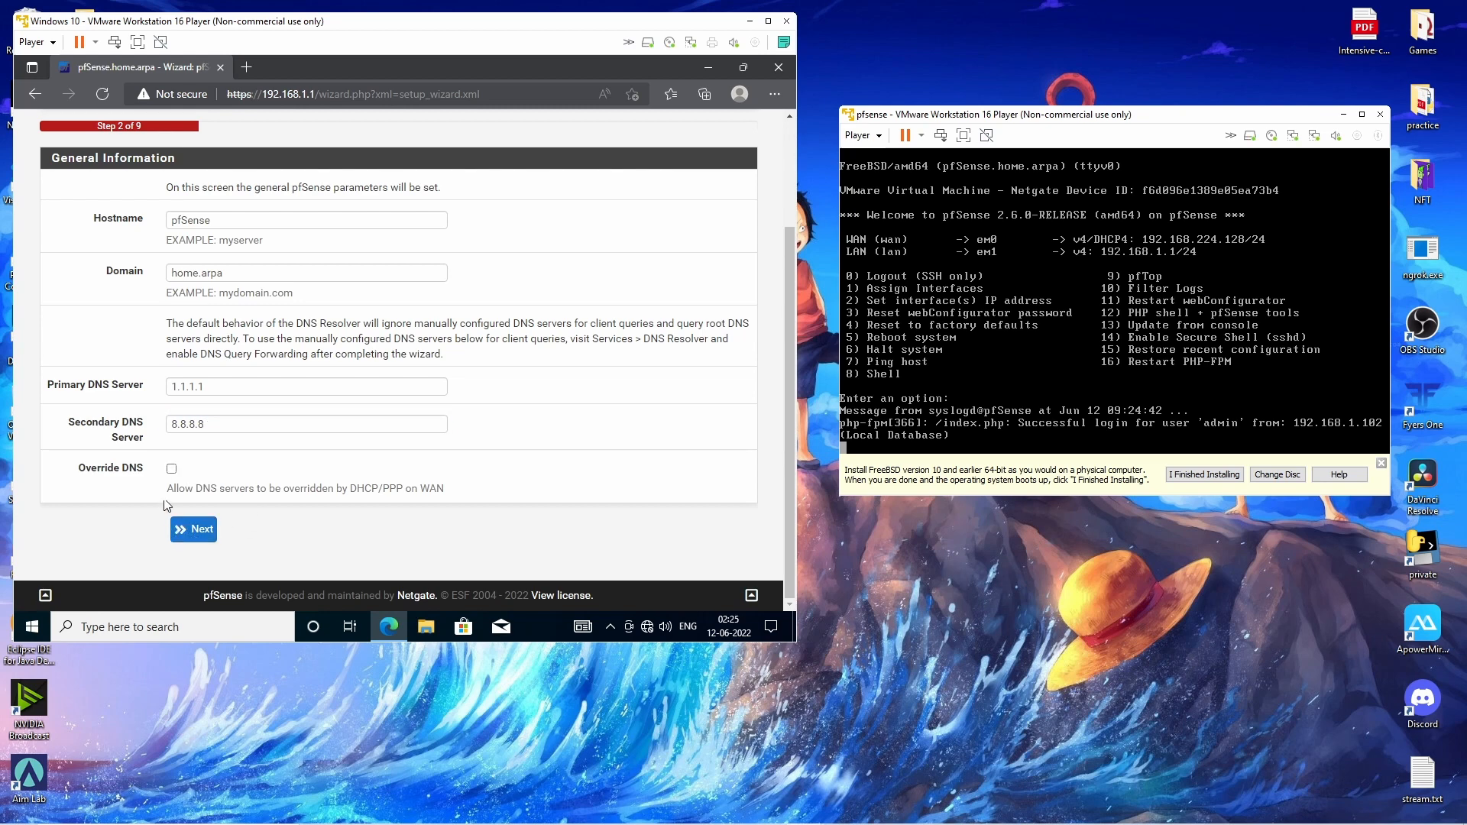
left_click(202, 529)
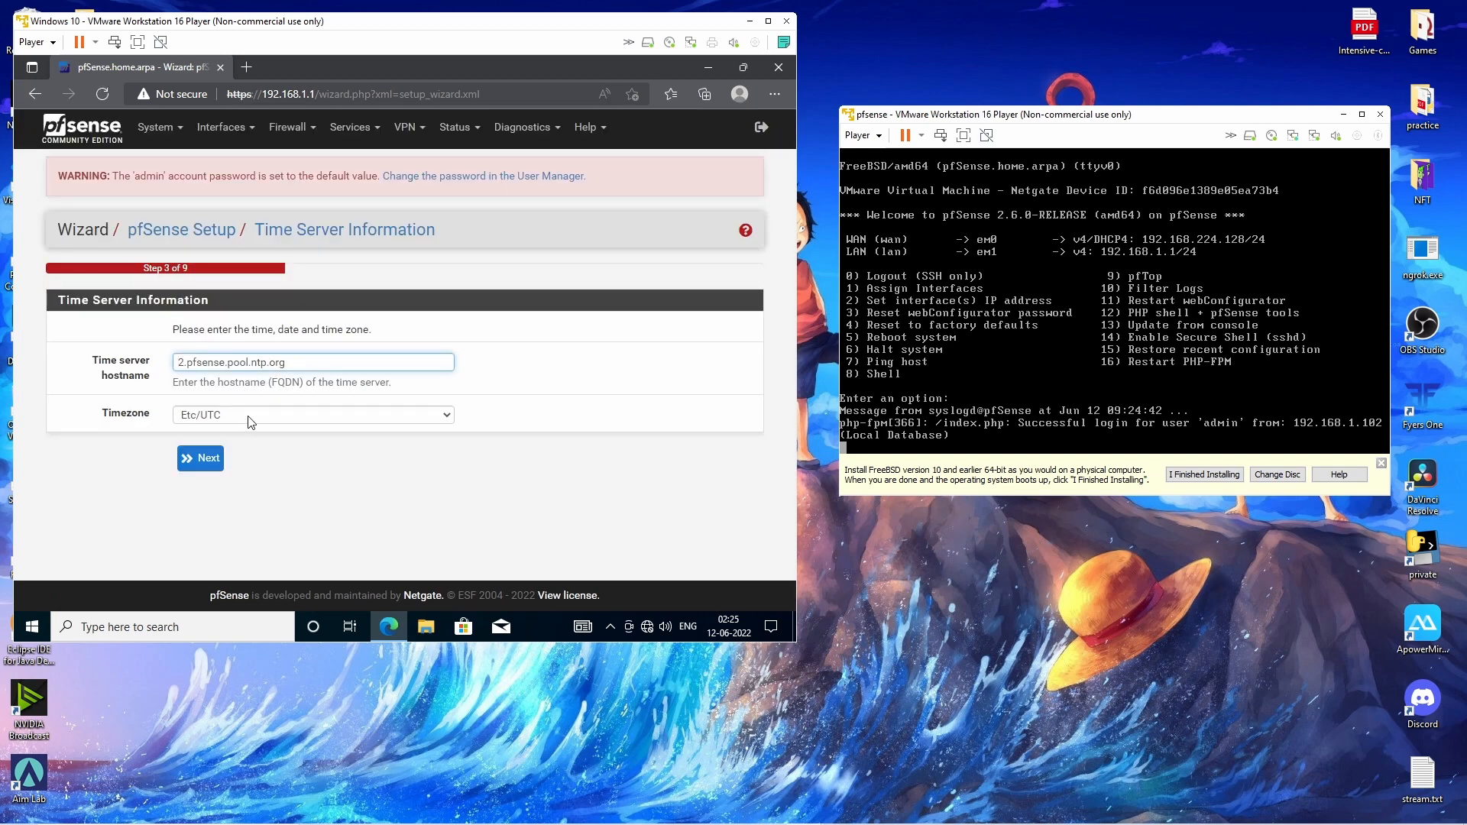
Set the timezone to Asia/Kolkata and move on to the WAN interface step.
left_click(411, 414)
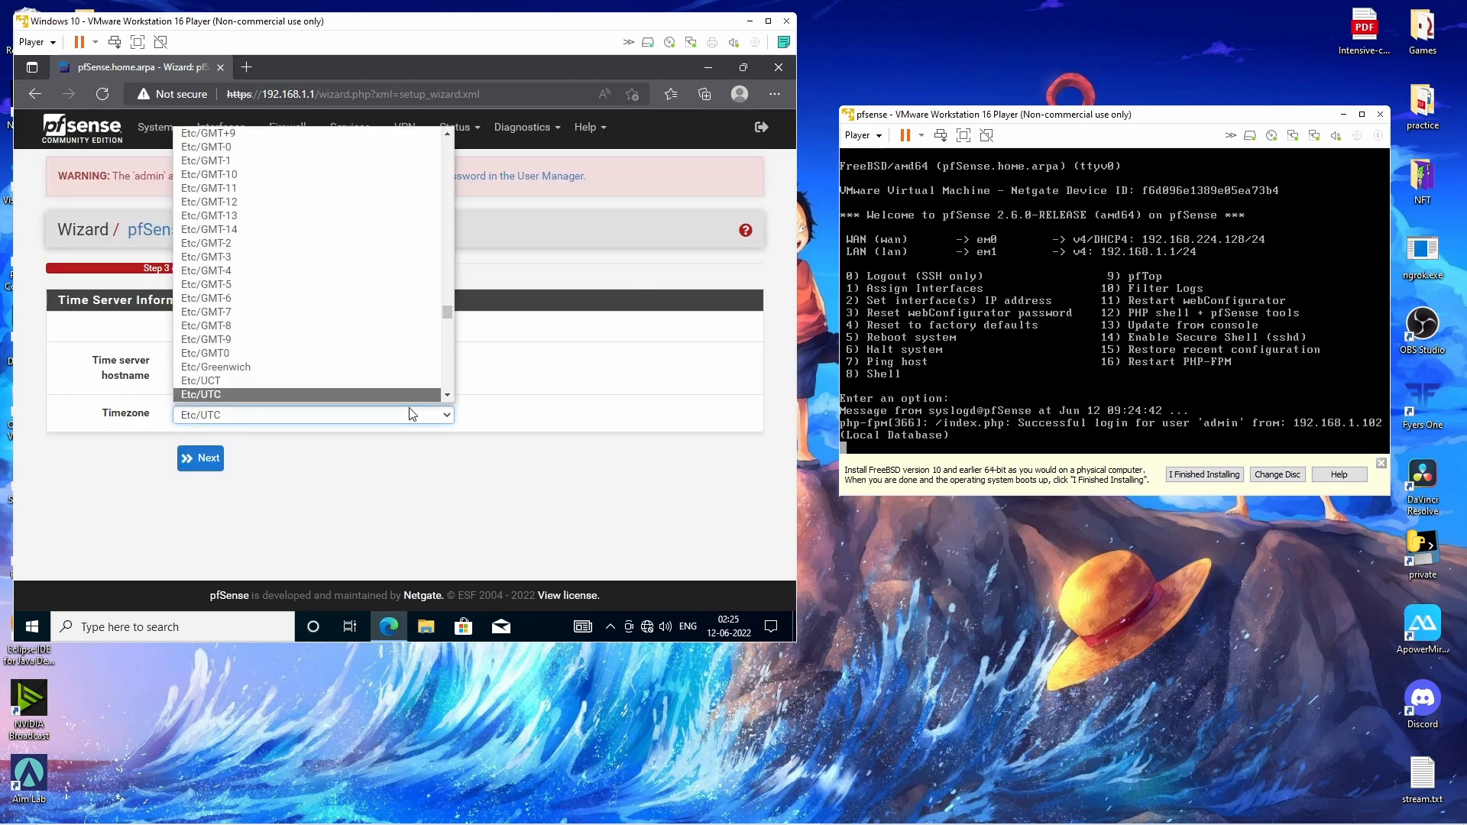
scroll(306, 332, "up", 15)
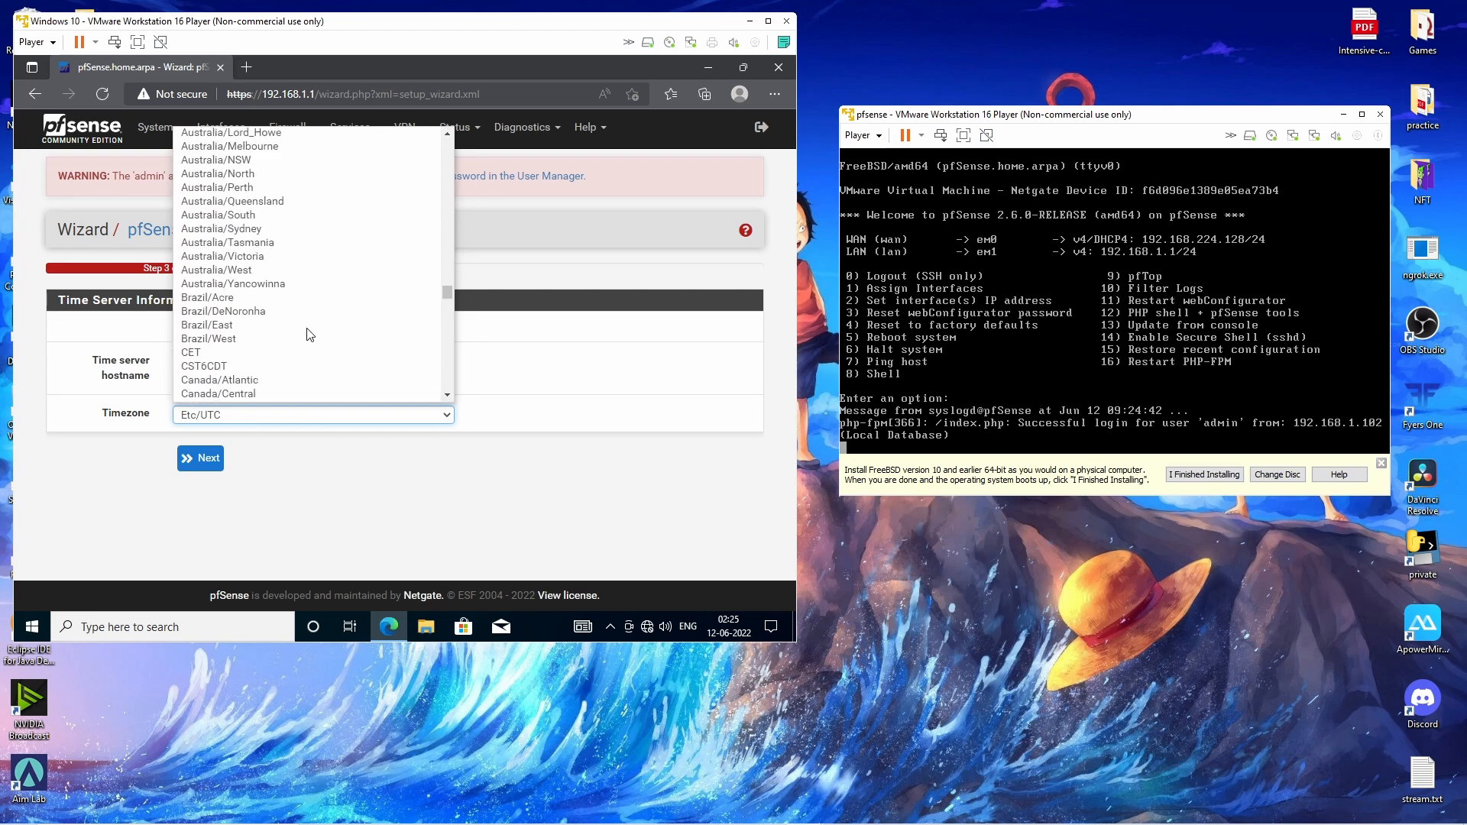
scroll(307, 333, "up", 14)
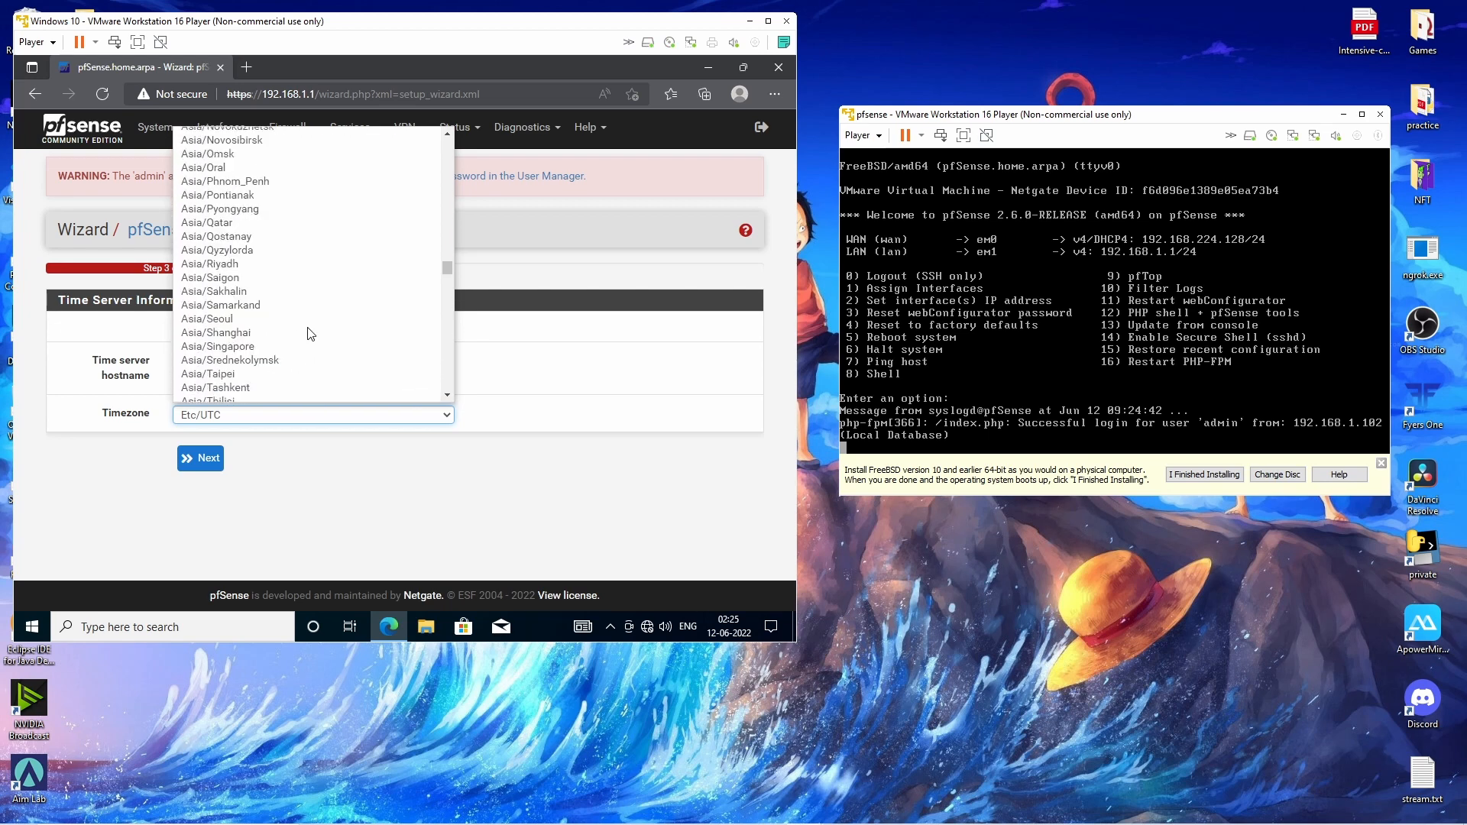
scroll(242, 328, "up", 5)
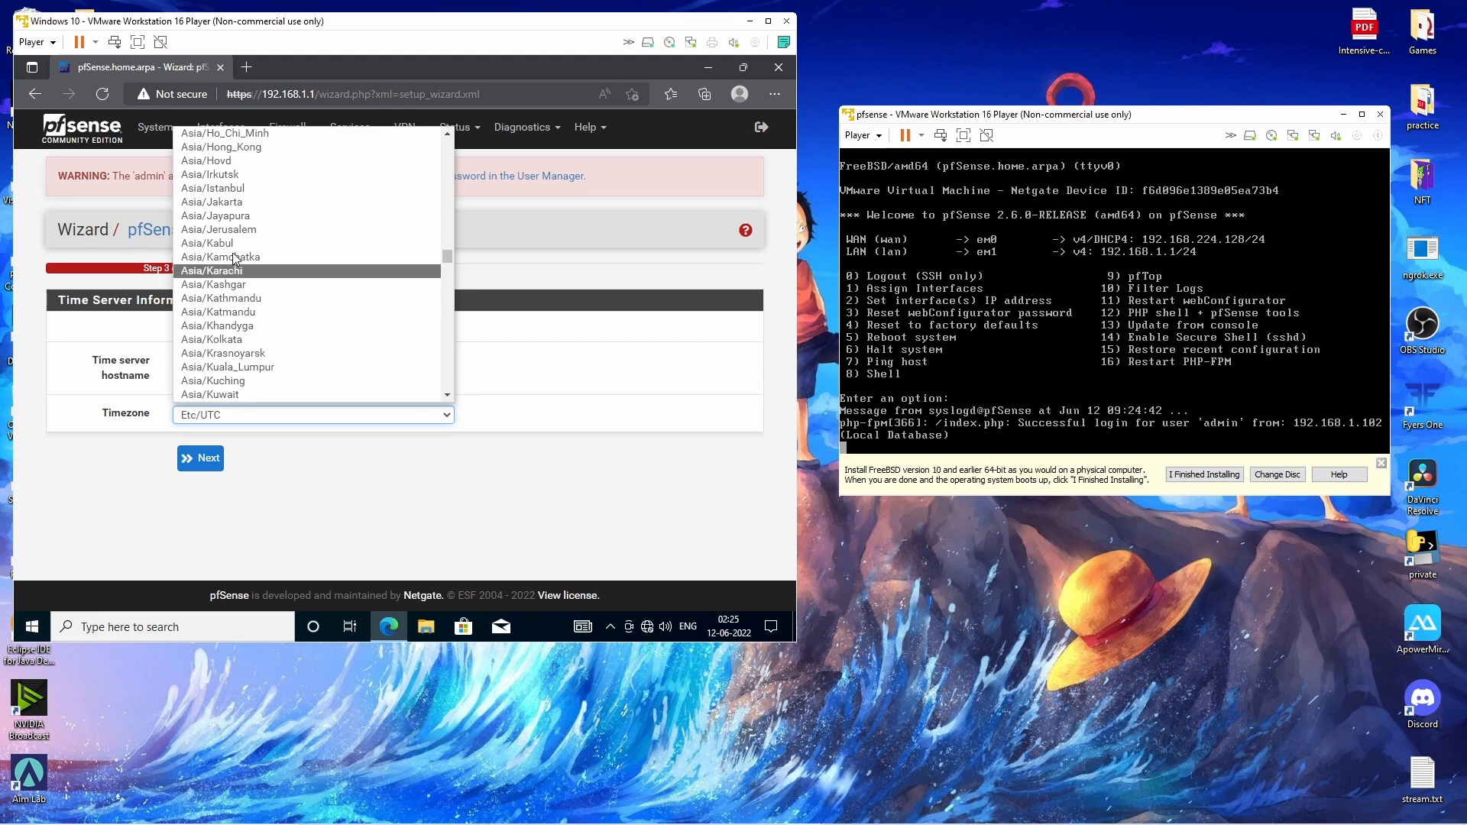
left_click(268, 341)
left_click(203, 459)
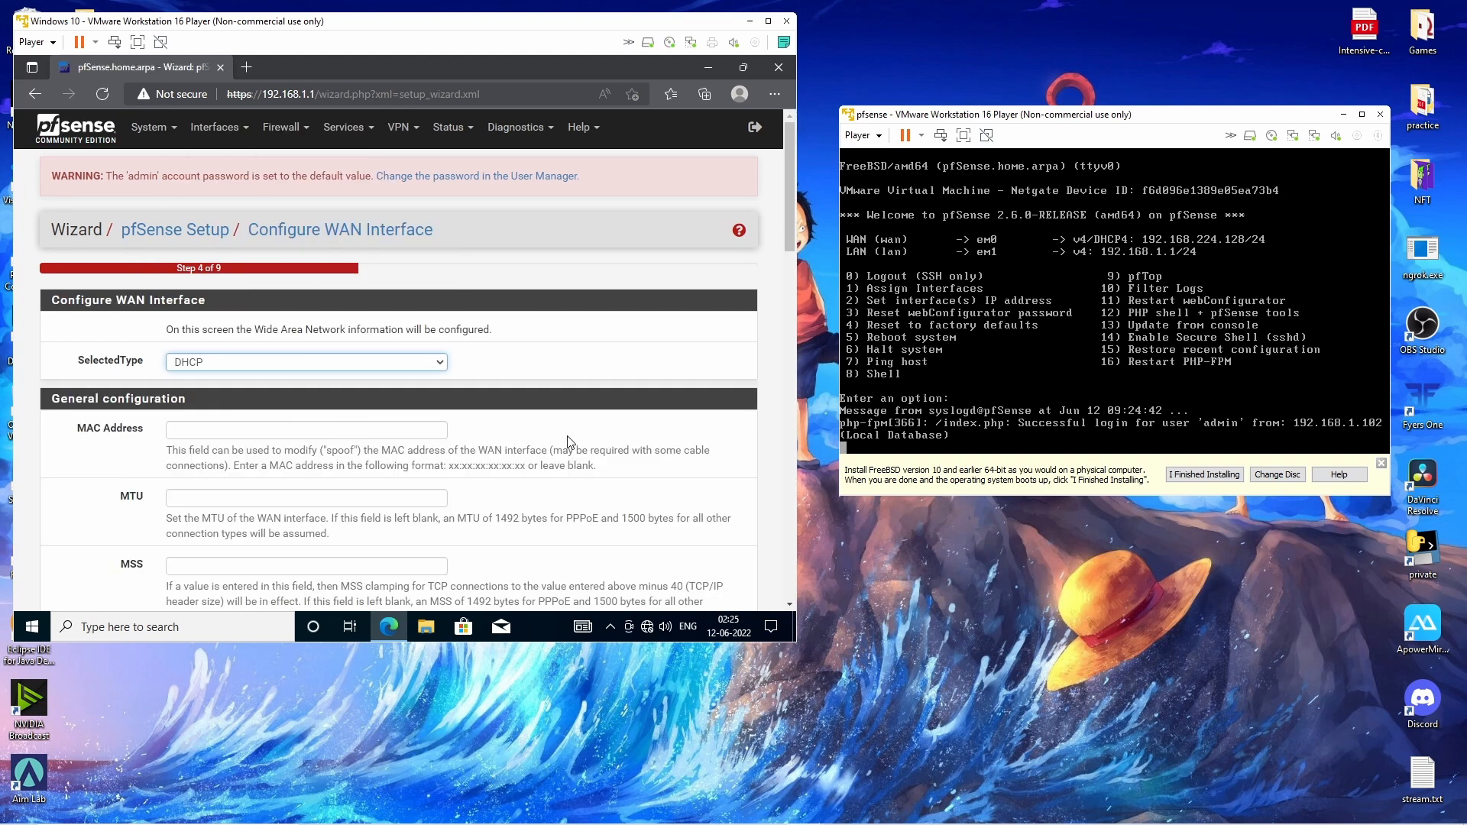
Uncheck 'Block private networks from entering via WAN' on the WAN page.
scroll(567, 441, "down", 4)
scroll(569, 442, "up", 4)
scroll(571, 442, "down", 15)
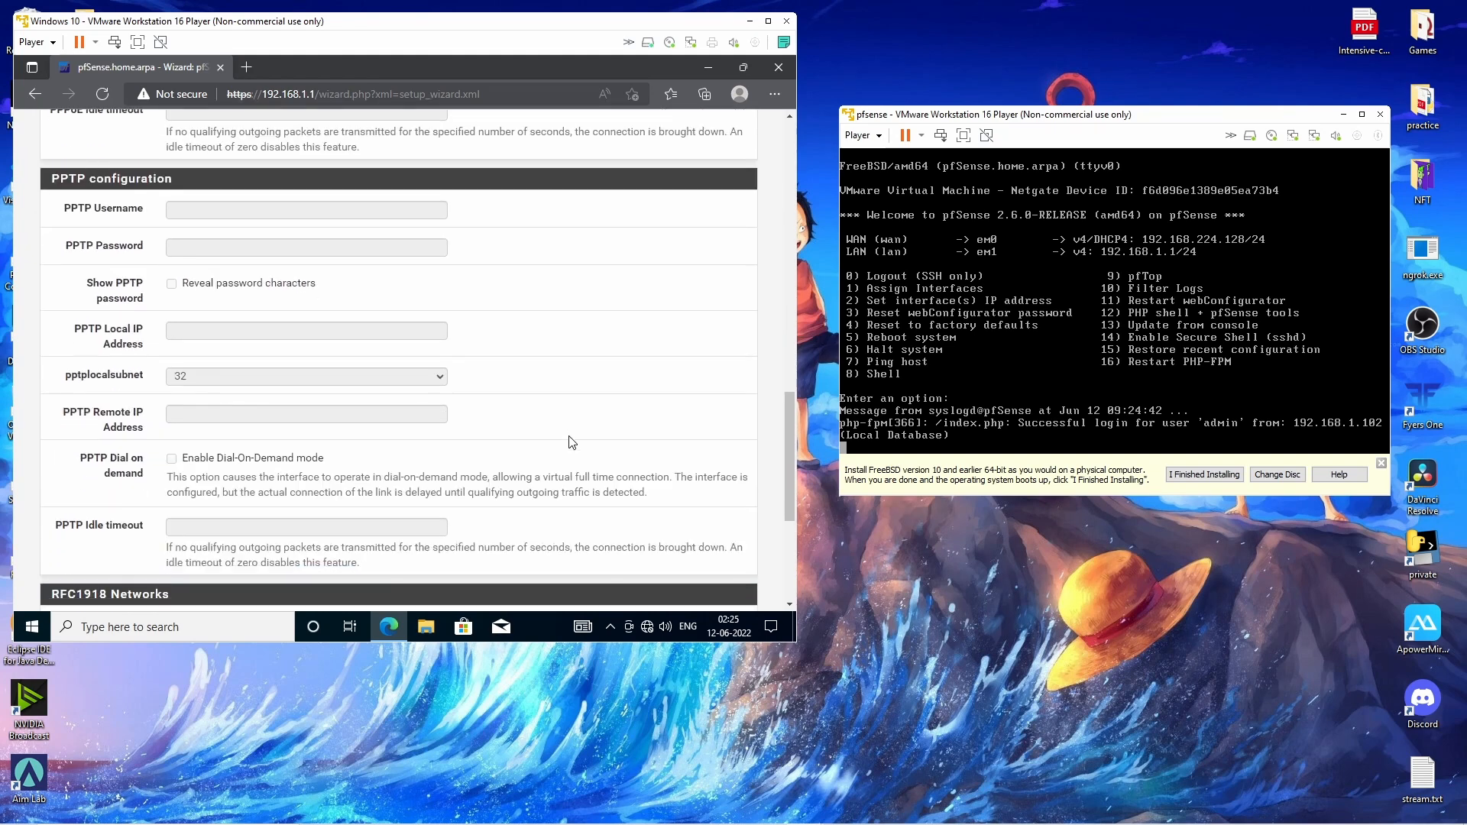
scroll(572, 442, "down", 4)
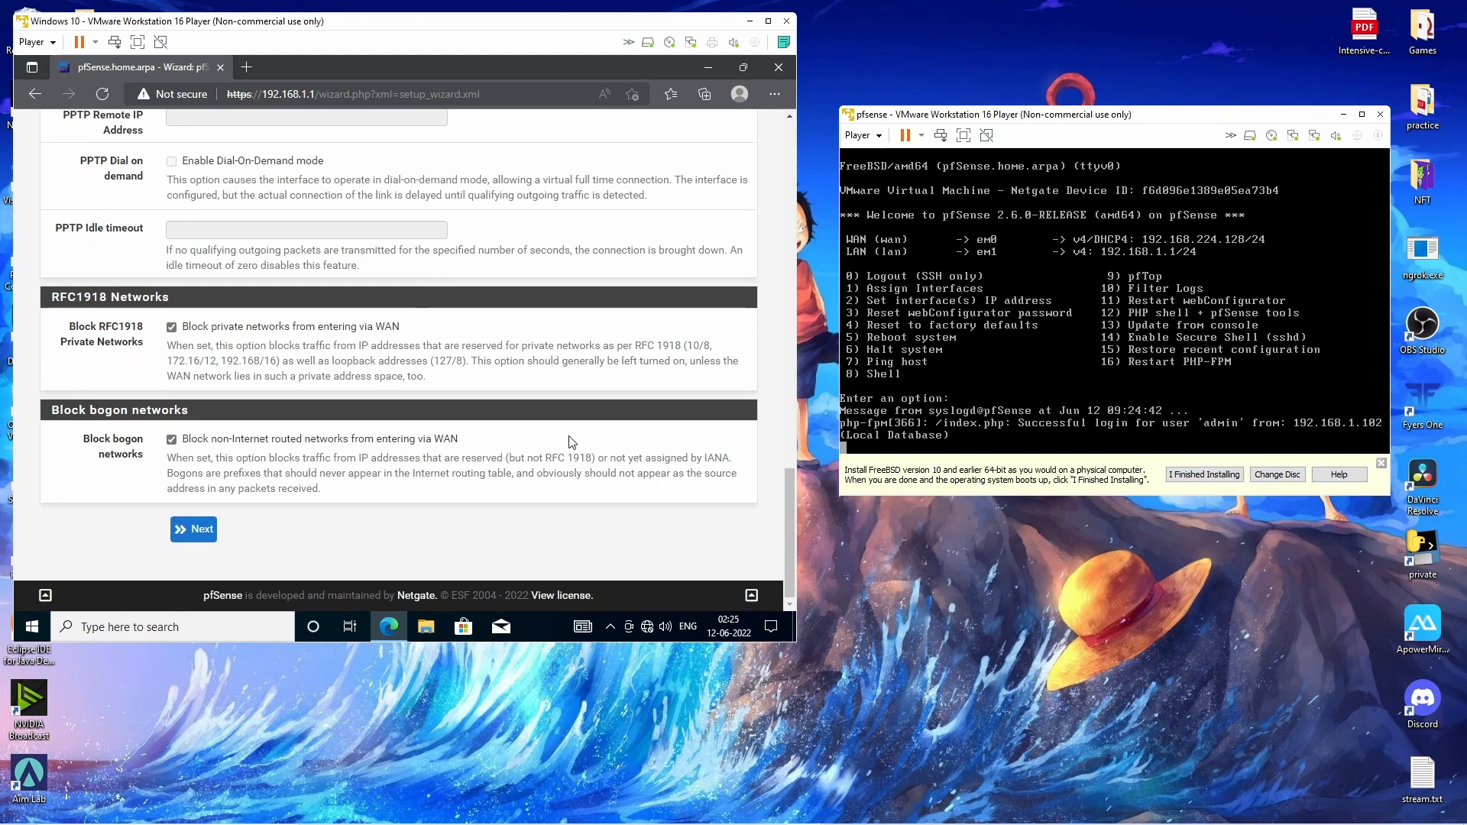
left_click(172, 328)
left_click_drag(171, 361, 277, 362)
left_click(381, 376)
Continue to the LAN interface step, leaving LAN IP 192.168.1.1 with subnet 24.
left_click(208, 533)
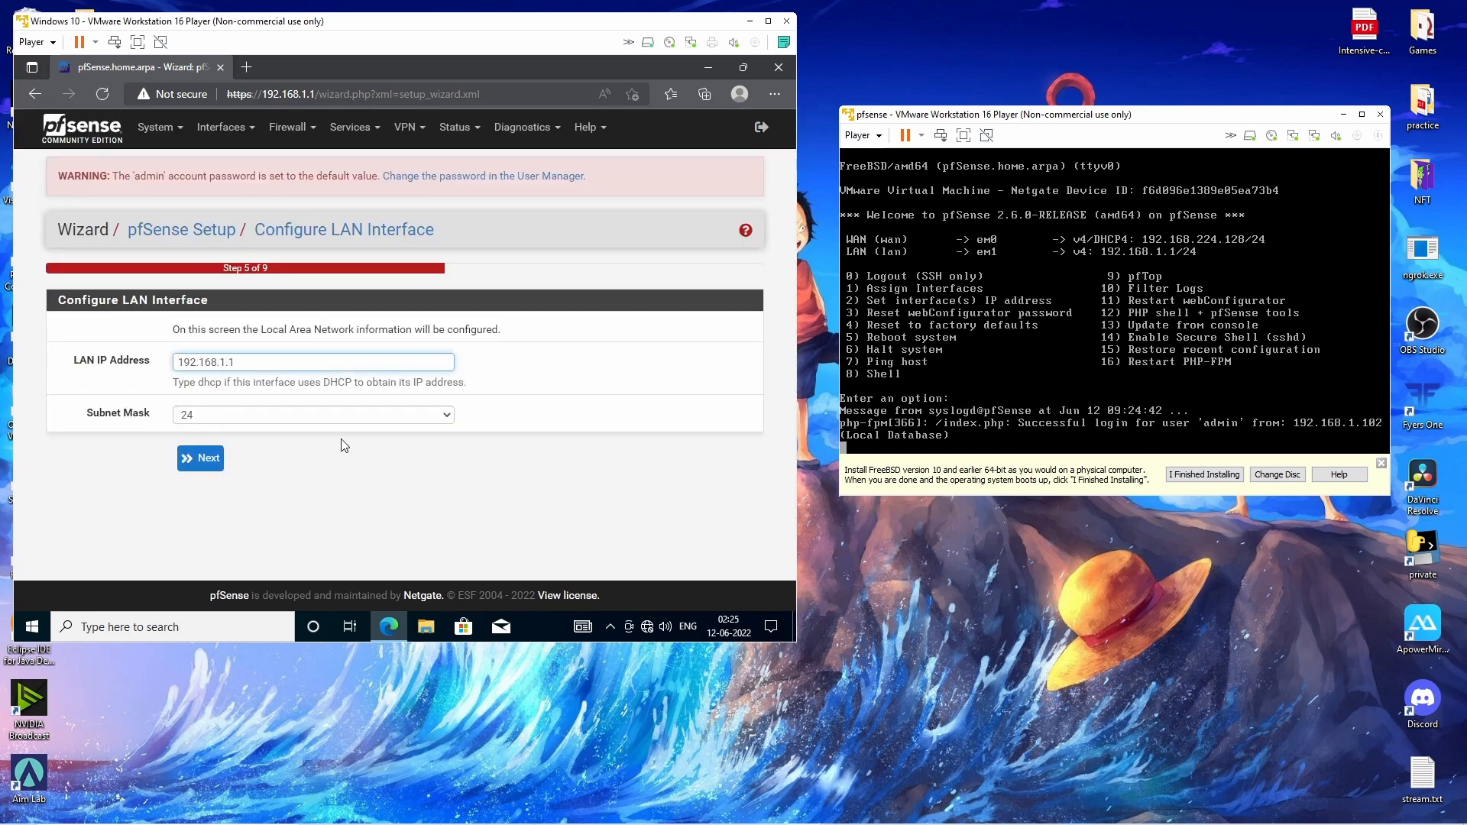
left_click(99, 361)
left_click(396, 479)
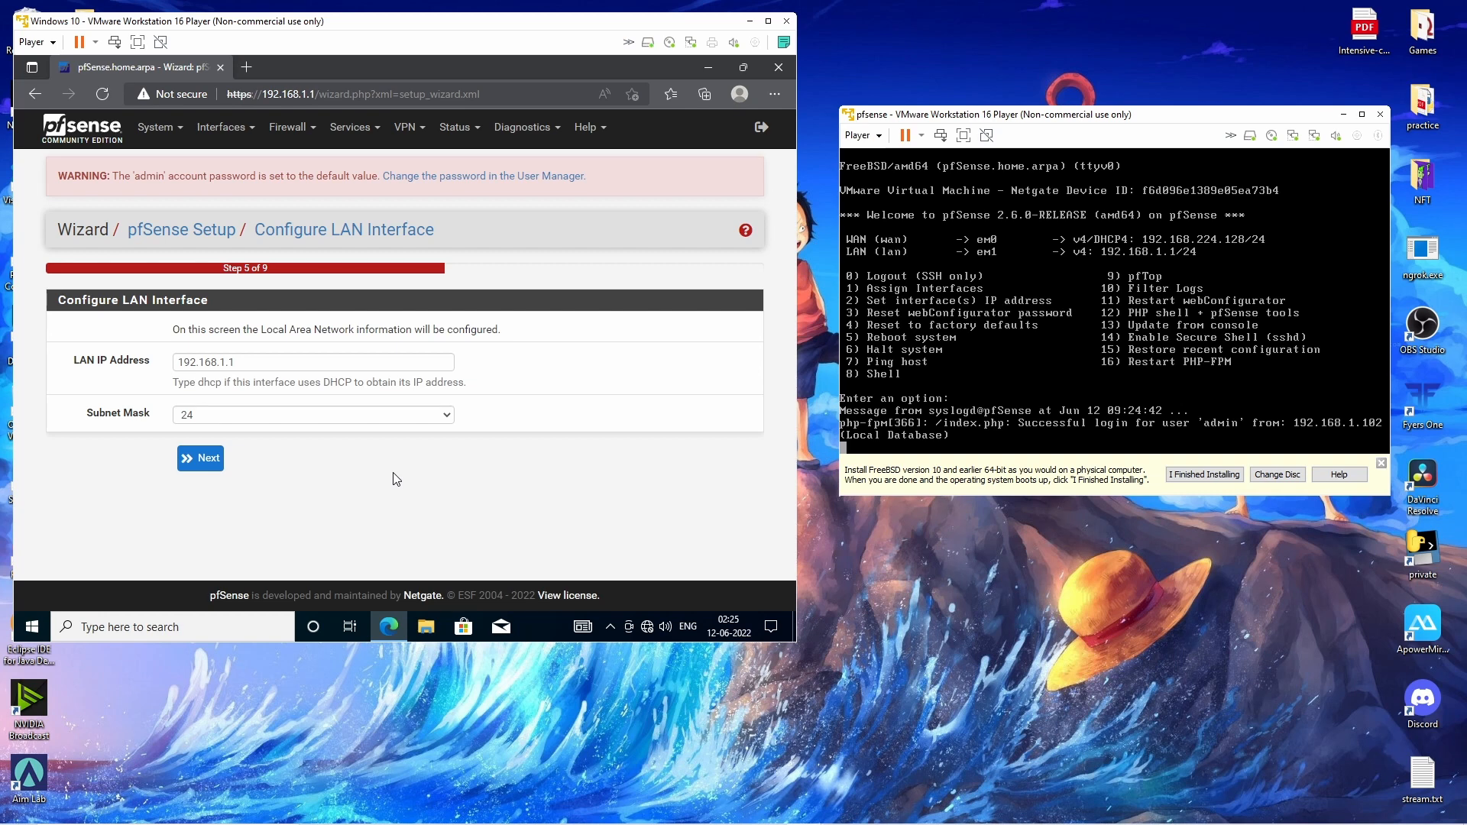
left_click(119, 374)
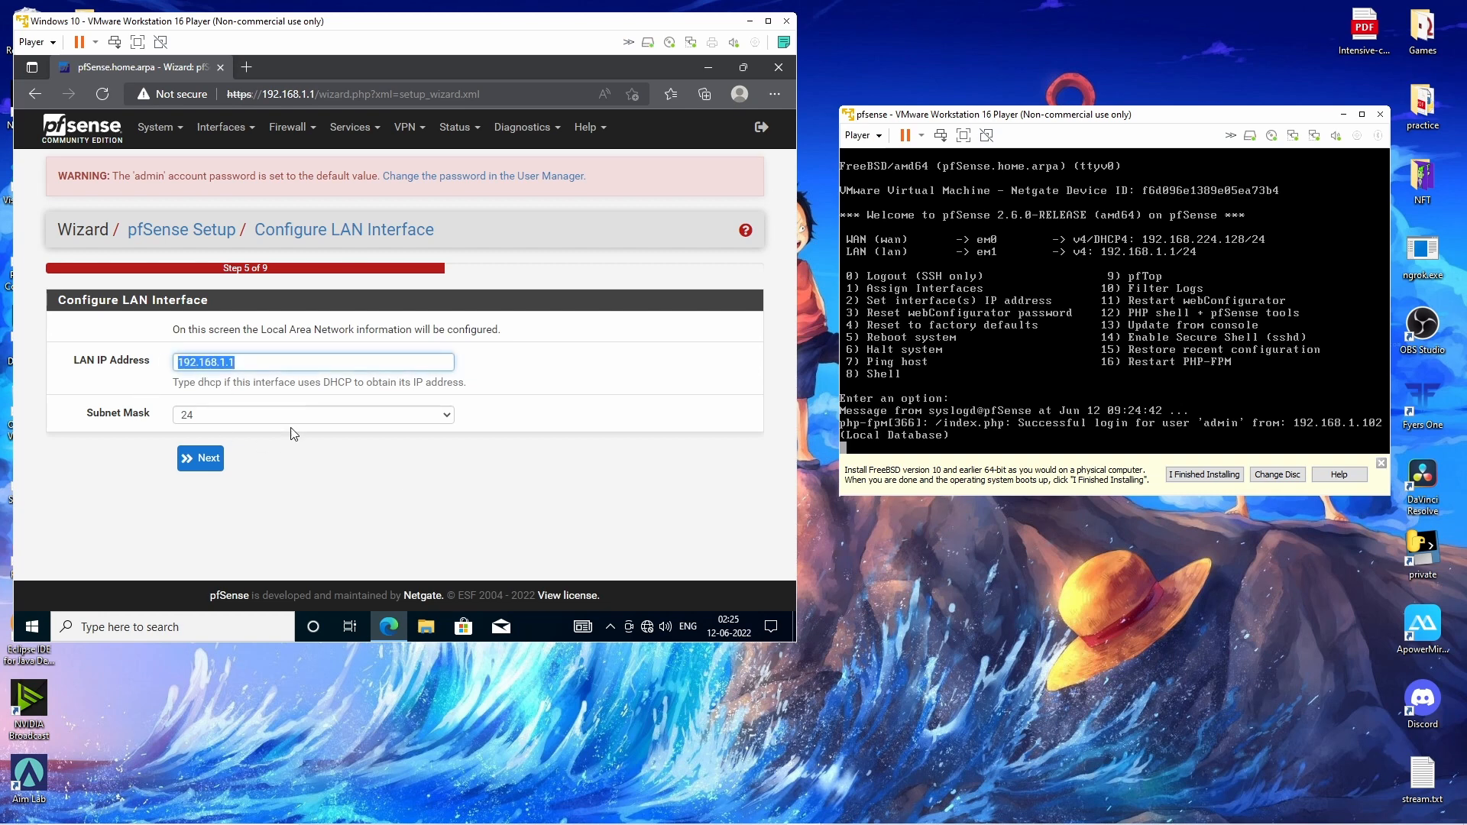
left_click(569, 387)
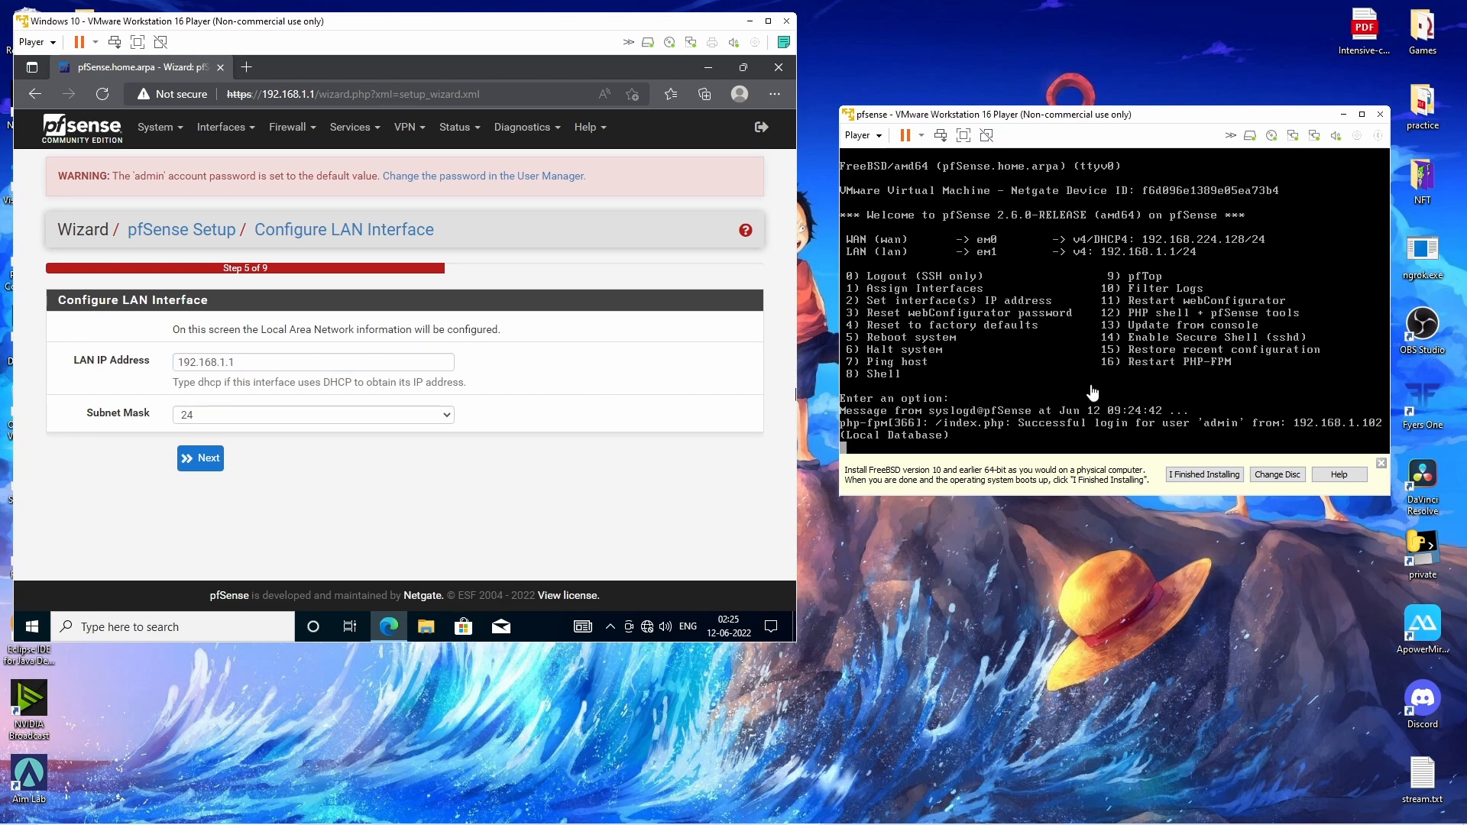
Enter and confirm a new admin password, then reload pfSense until the wizard completes.
left_click(219, 466)
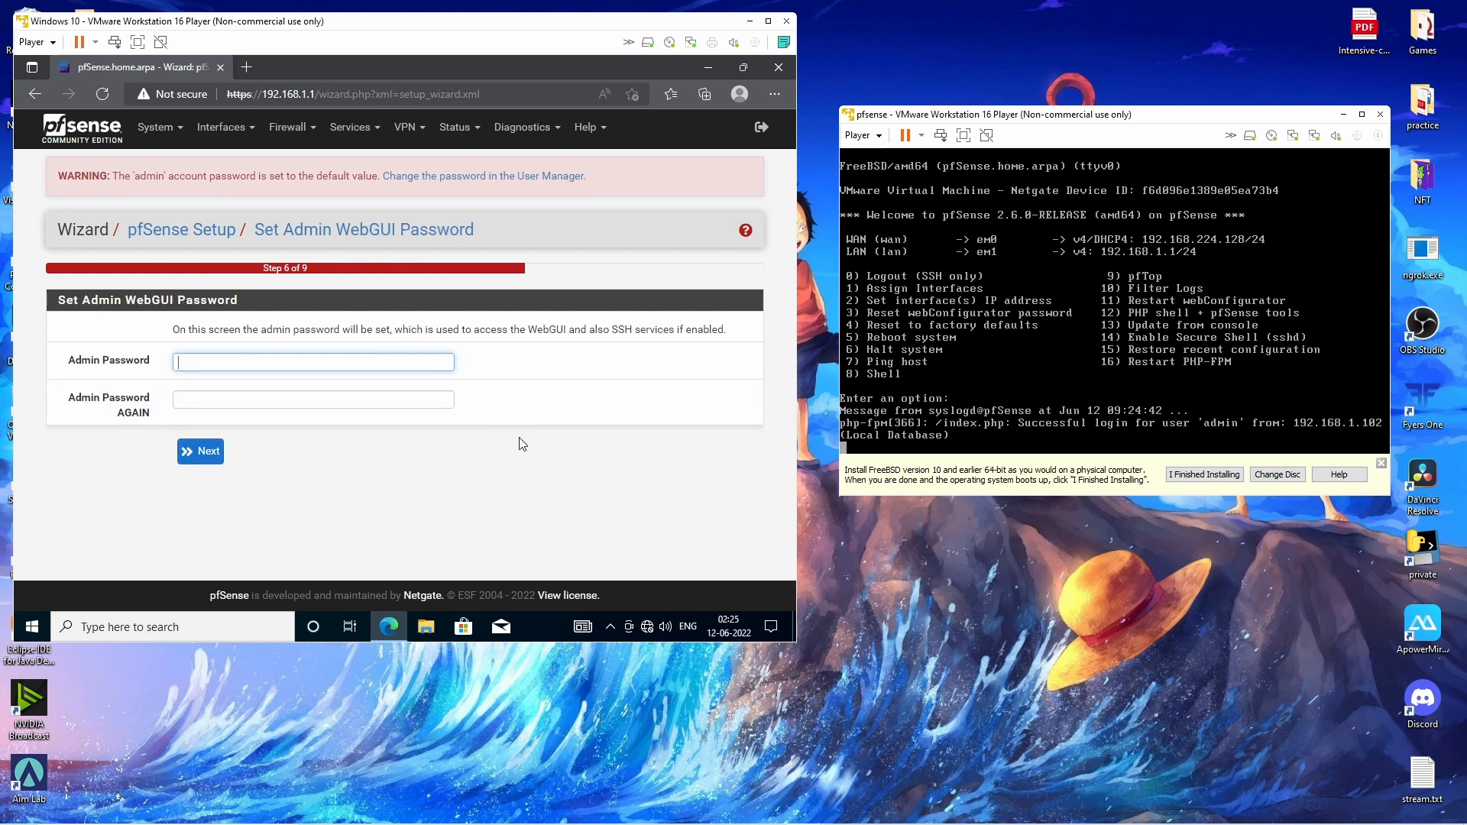
type("•••••")
key("Tab")
type("••")
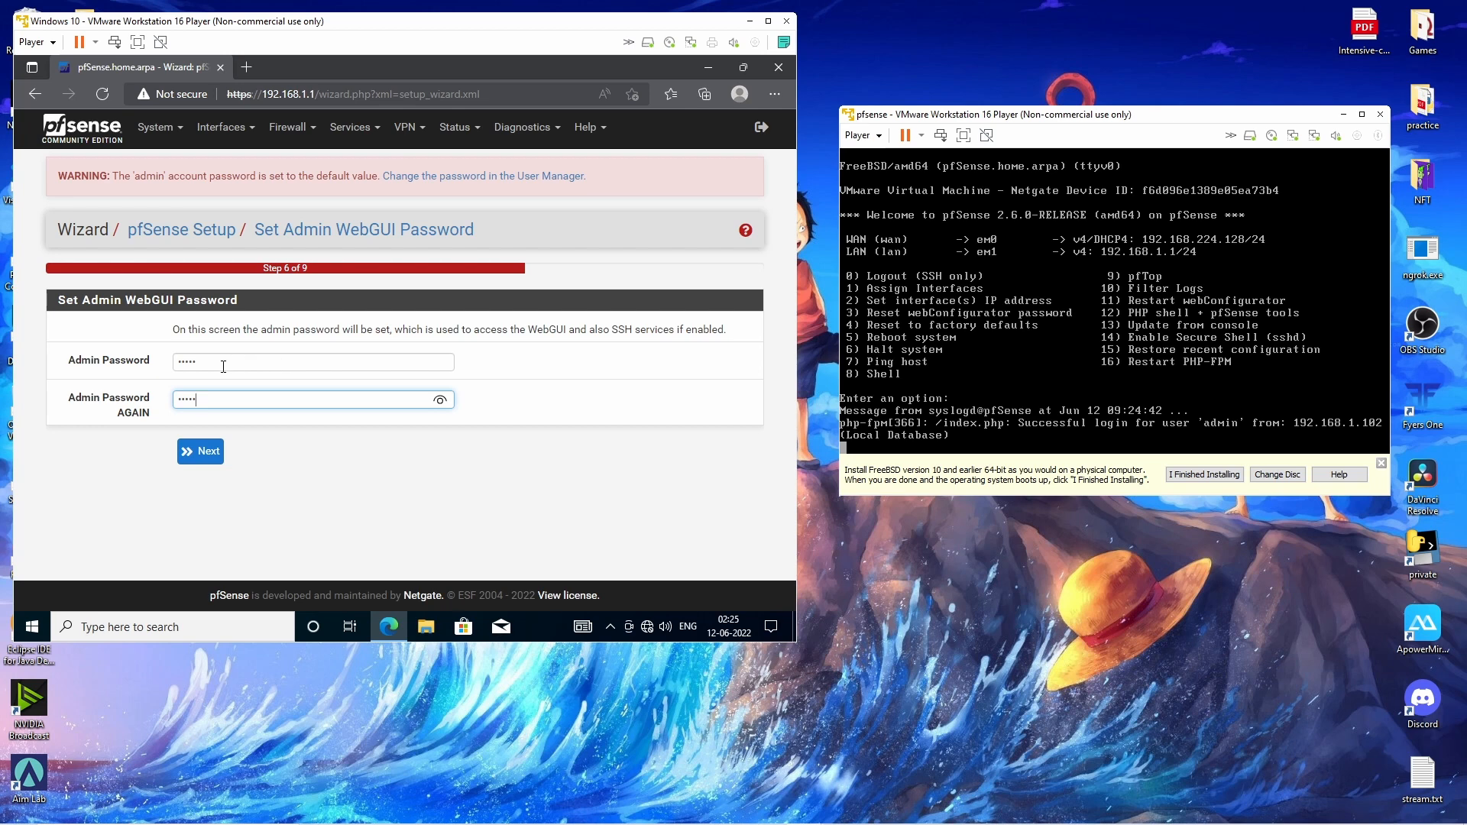
left_click(205, 452)
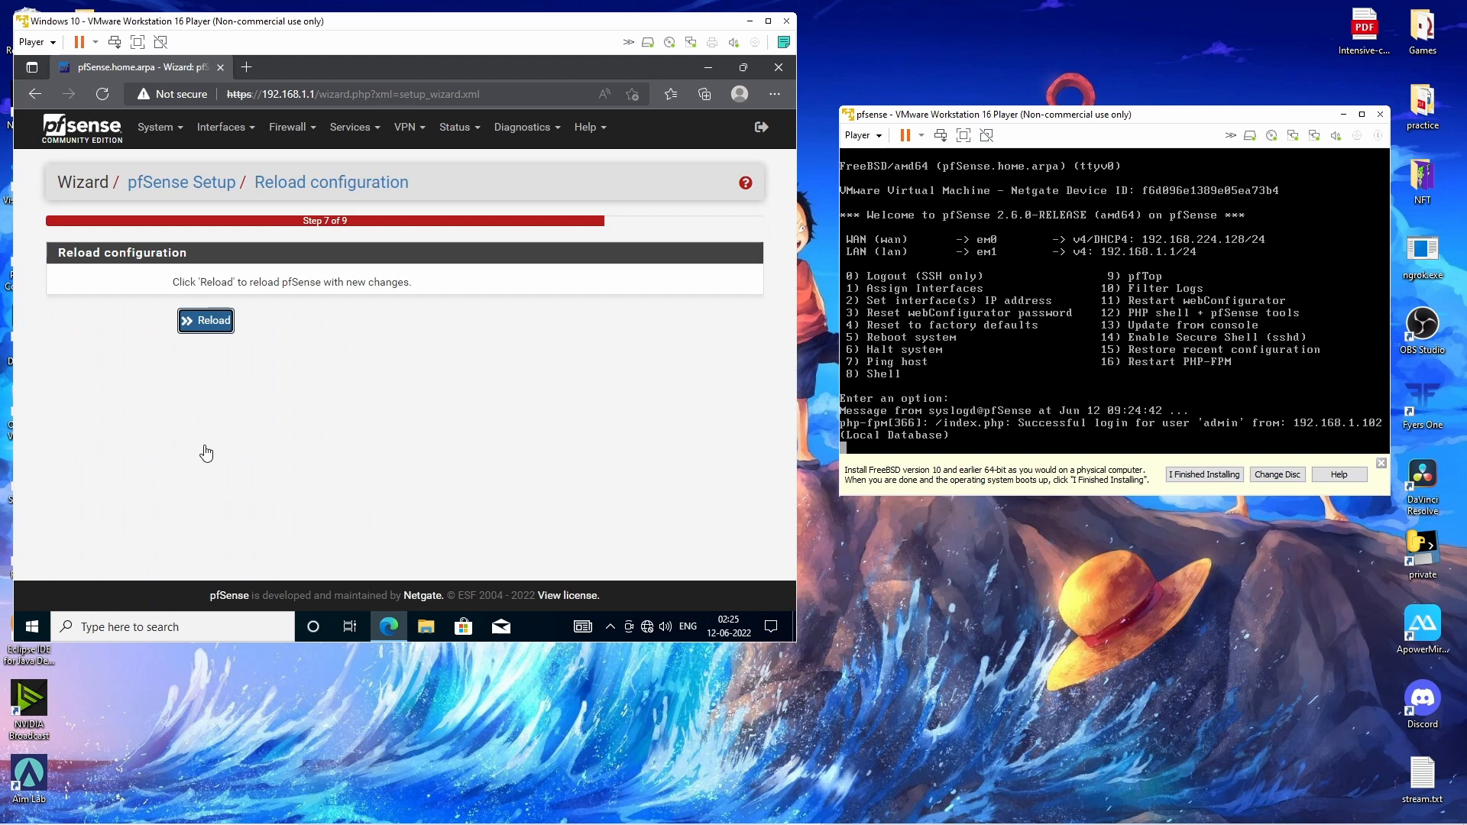
left_click(205, 320)
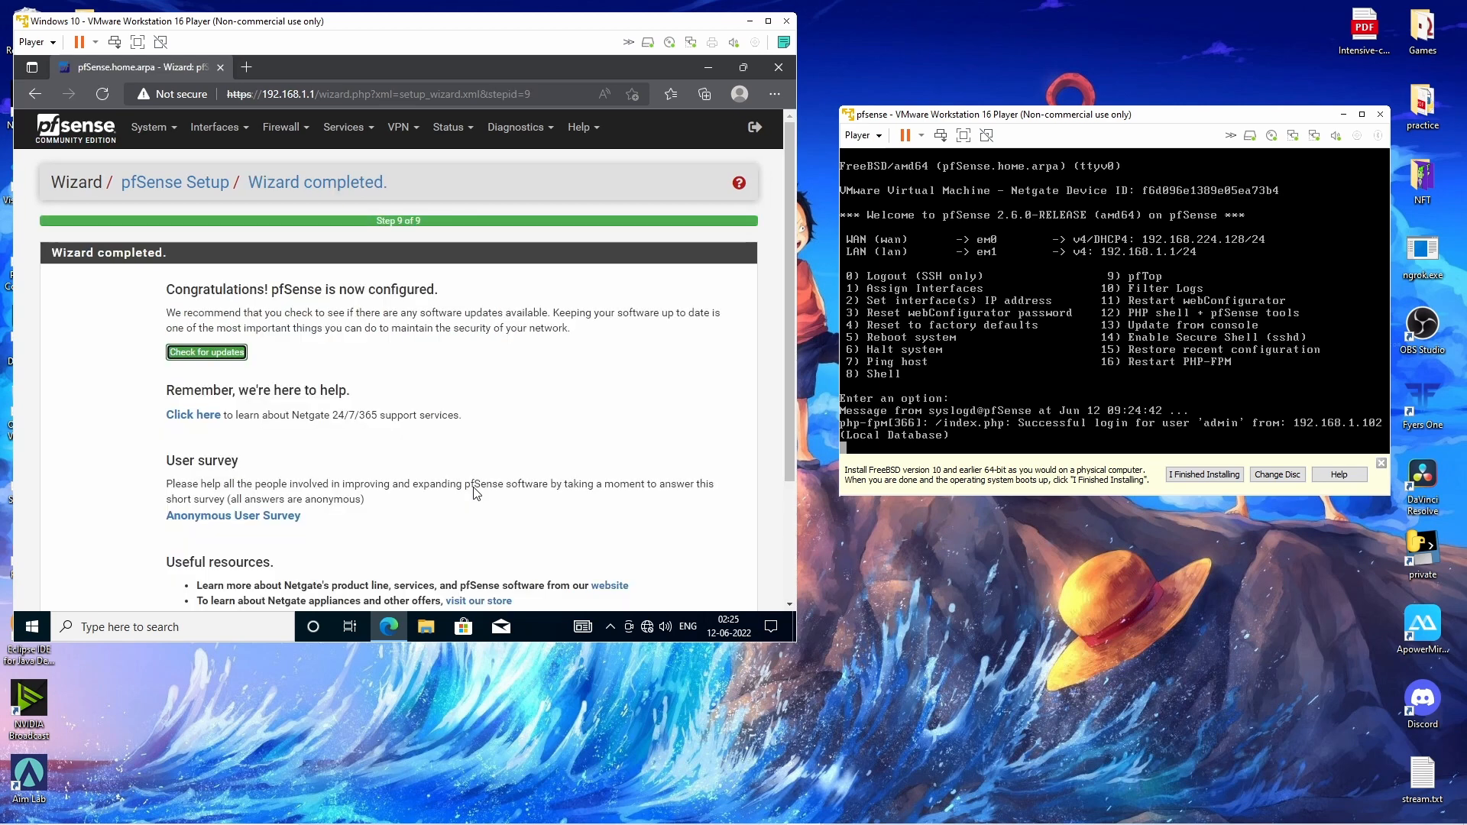
scroll(475, 493, "down", 2)
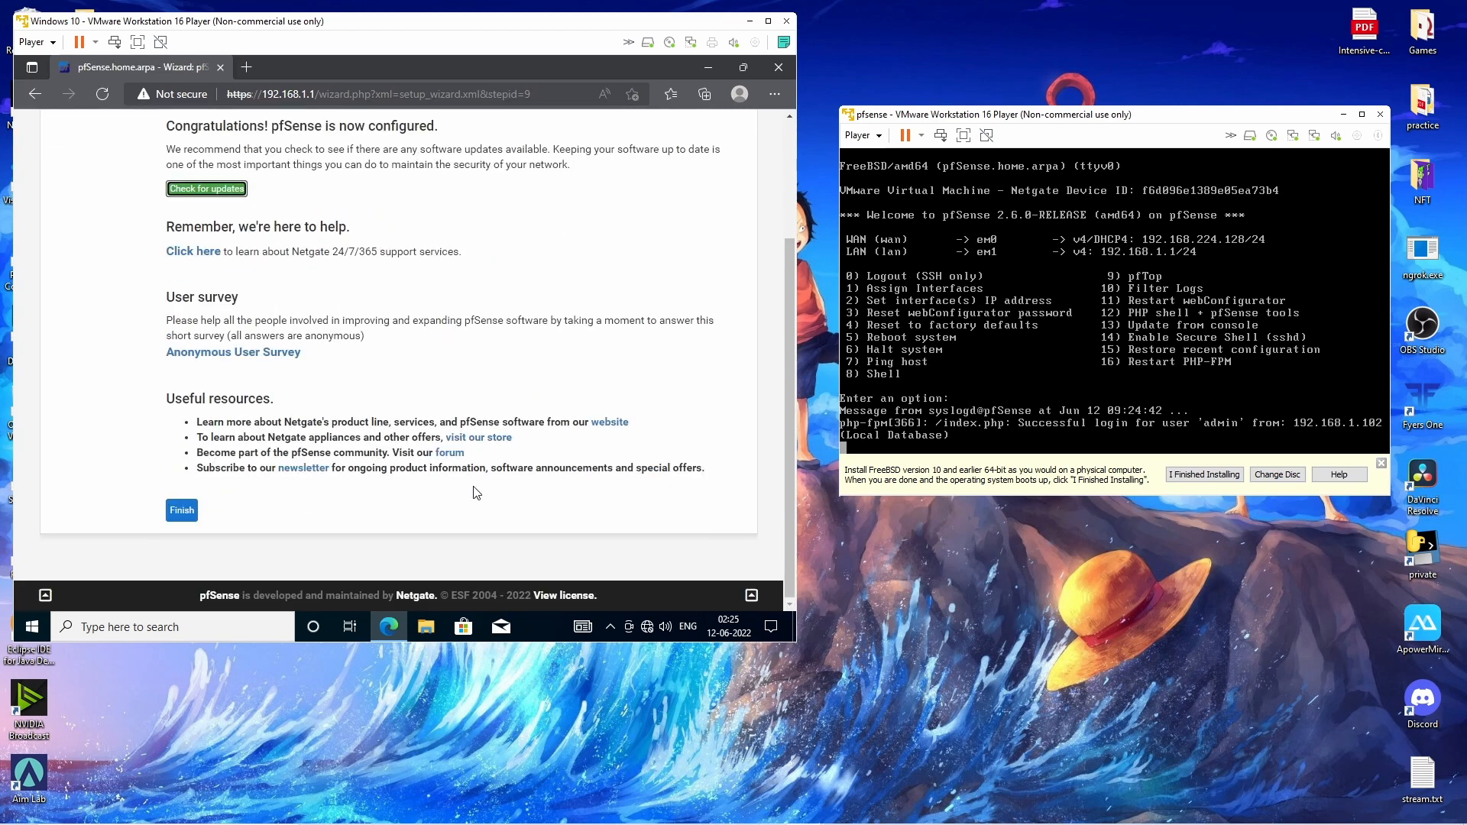
Finish the wizard, accept the copyright notice and close the thank-you survey message.
left_click(182, 510)
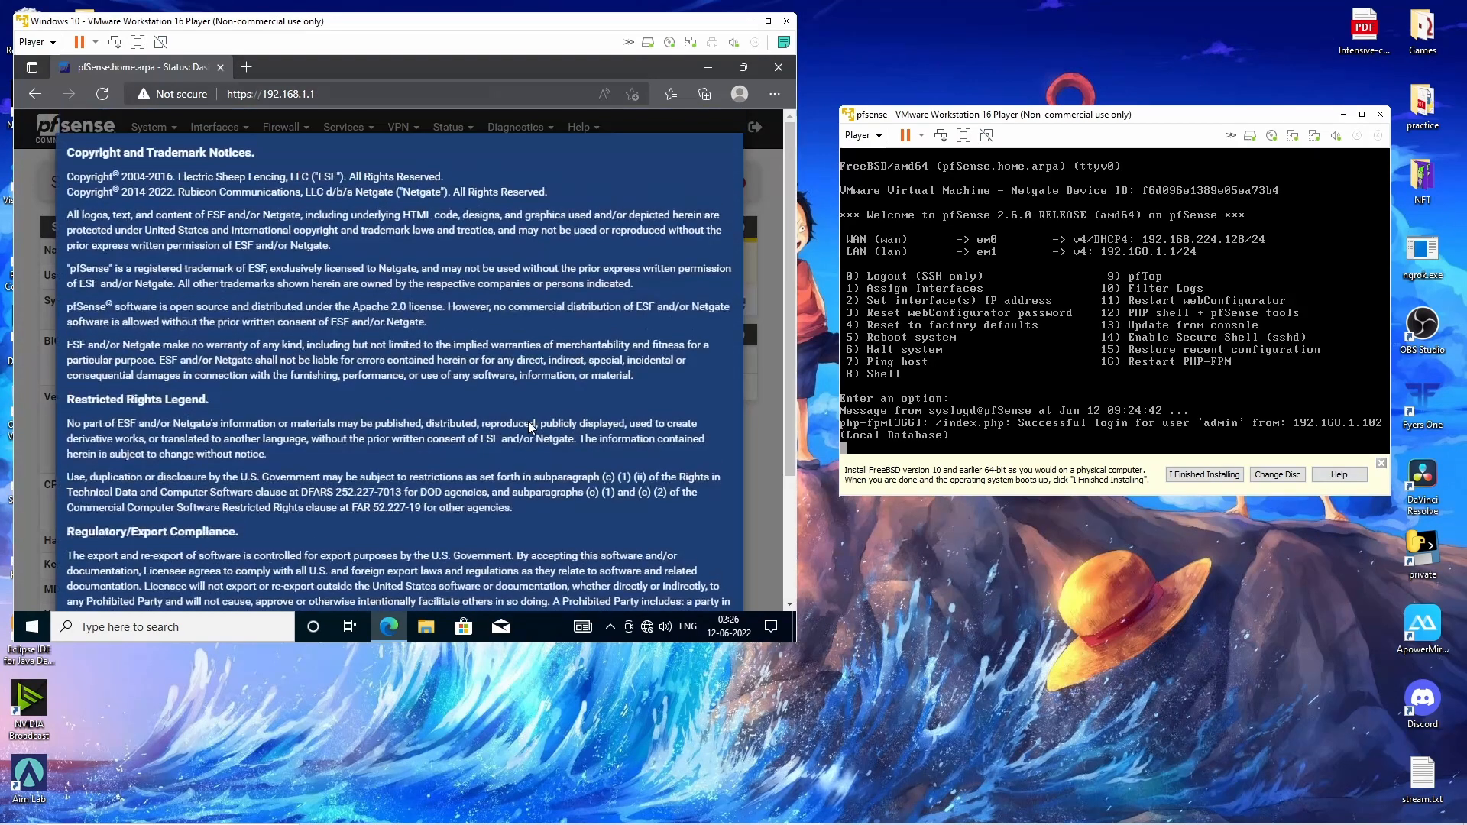
scroll(543, 416, "down", 10)
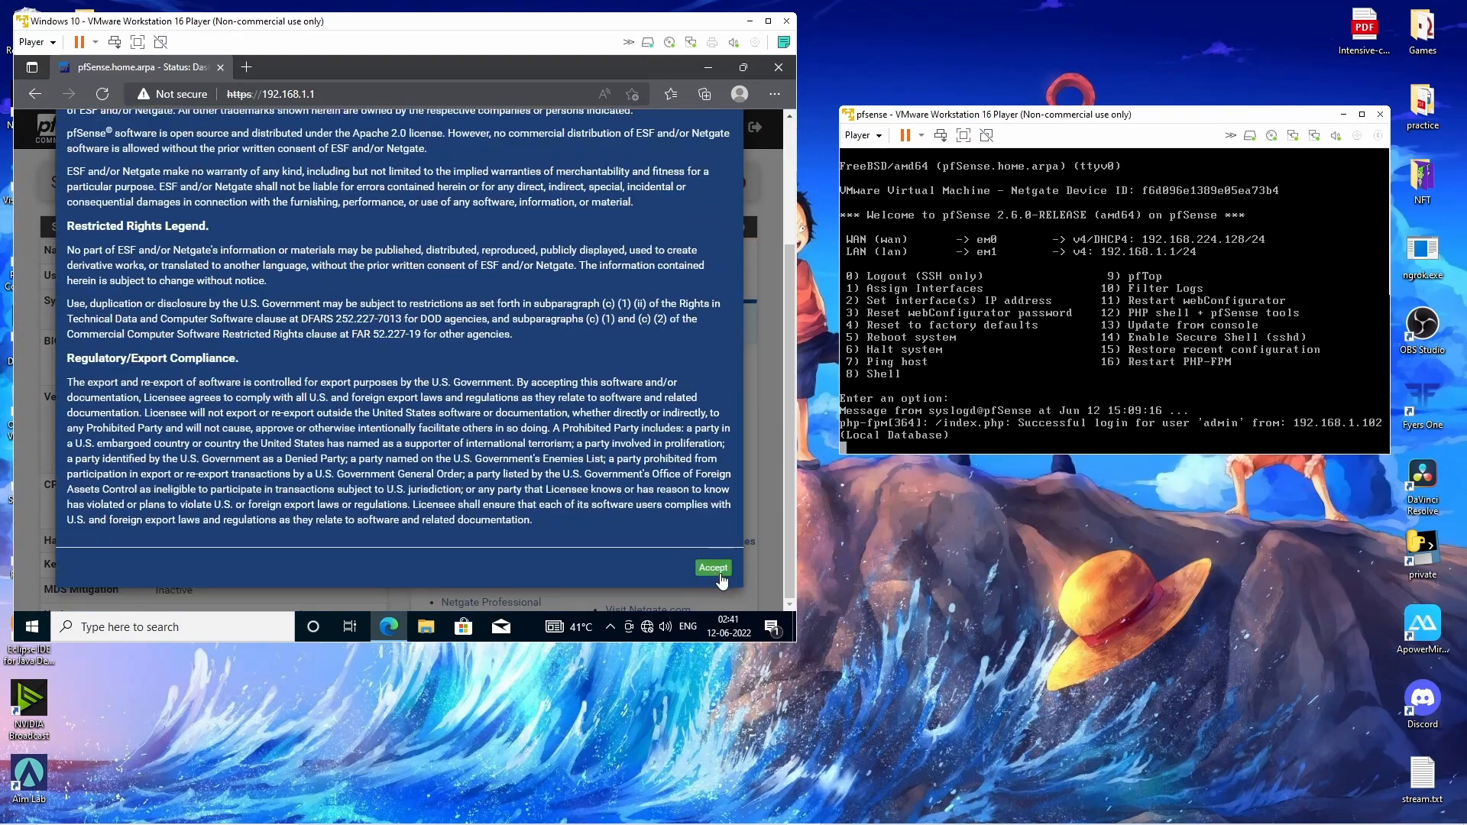
left_click(710, 566)
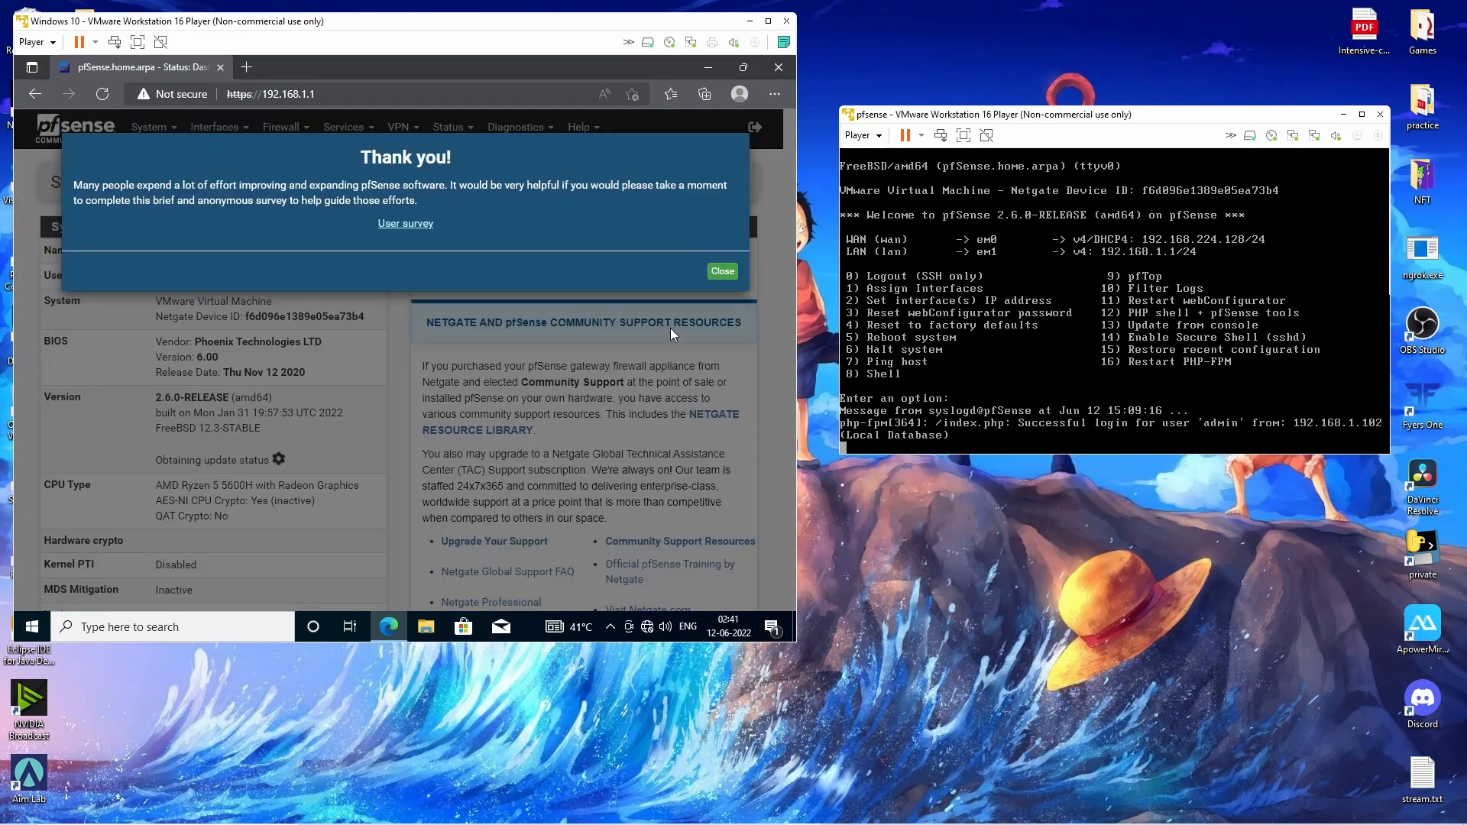
left_click(722, 272)
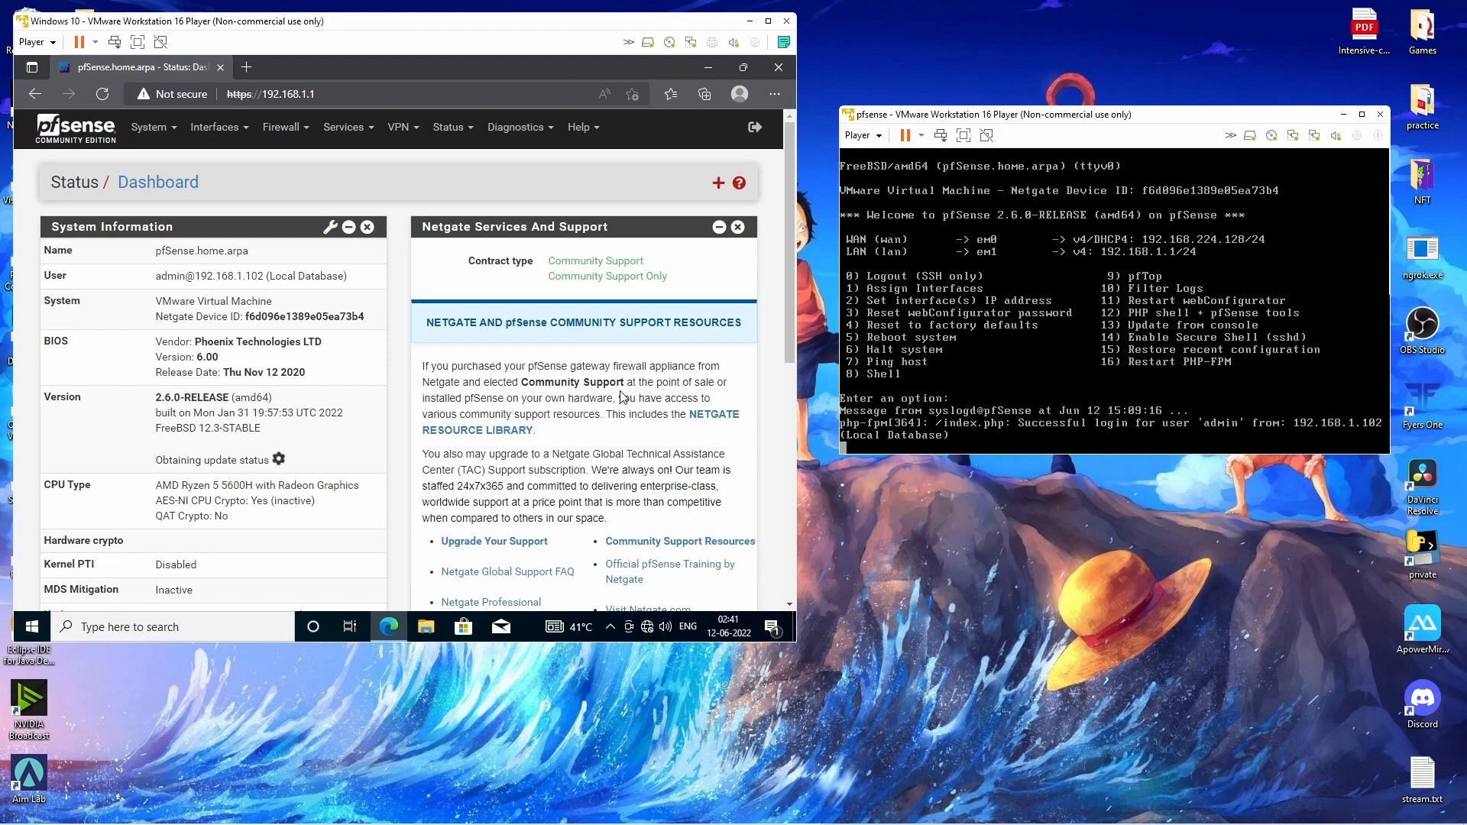
Open the Services menu from the pfSense Status Dashboard.
scroll(623, 396, "down", 8)
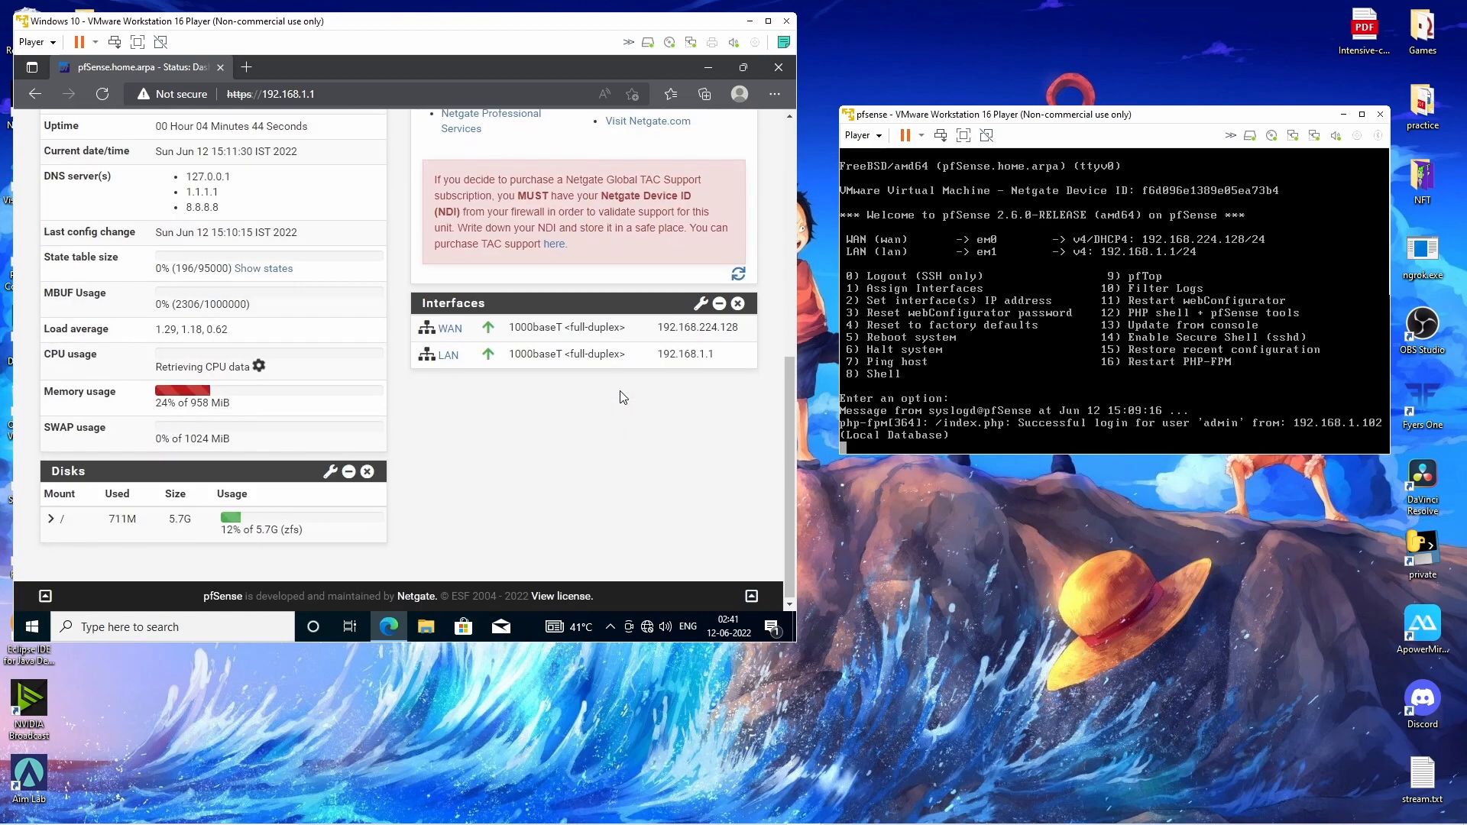
scroll(622, 397, "up", 8)
scroll(623, 397, "up", 1)
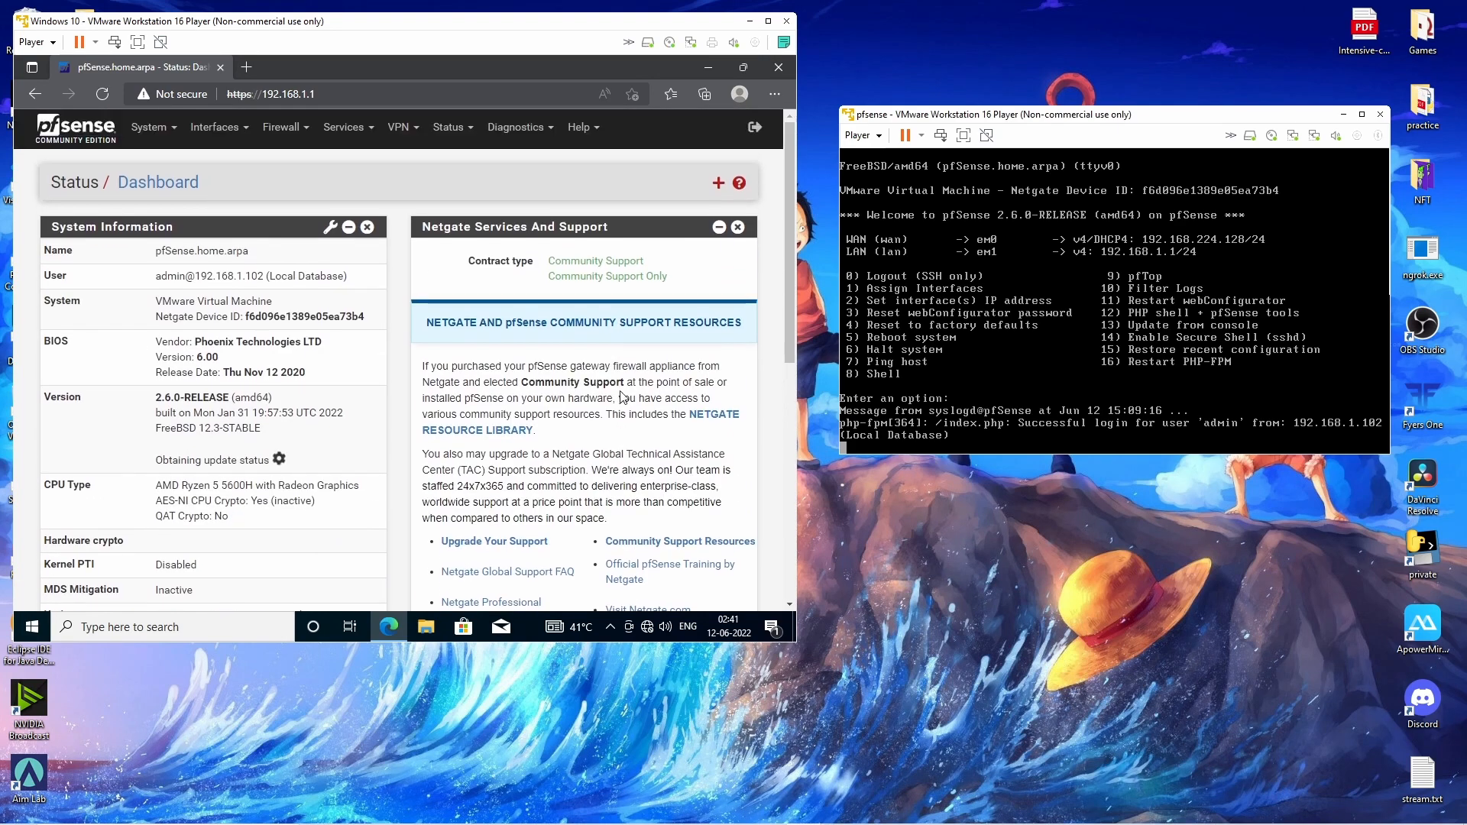
left_click(357, 128)
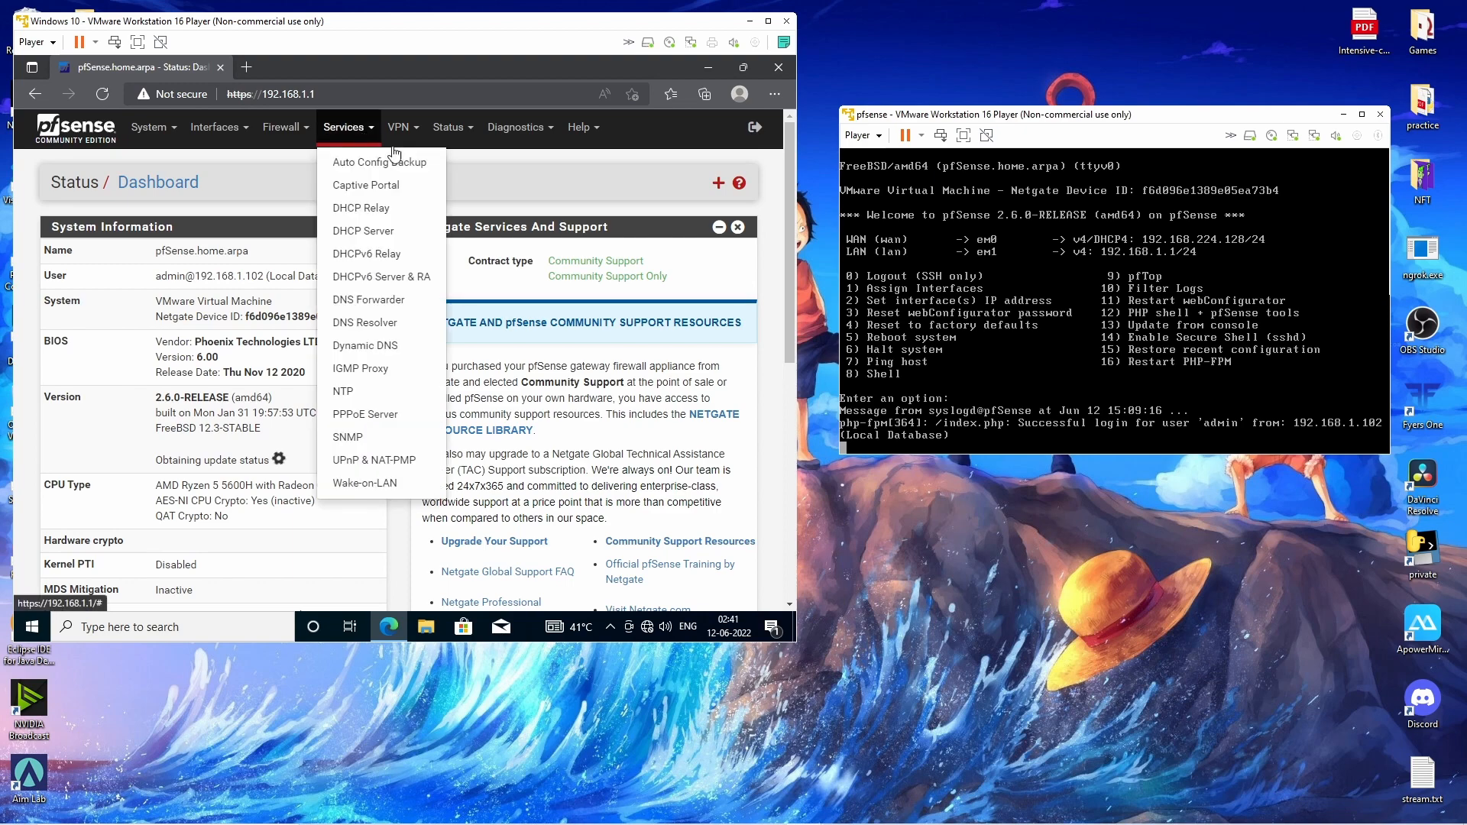
Enable Forwarding Mode in the DNS Resolver settings and save.
left_click(367, 323)
scroll(494, 339, "down", 10)
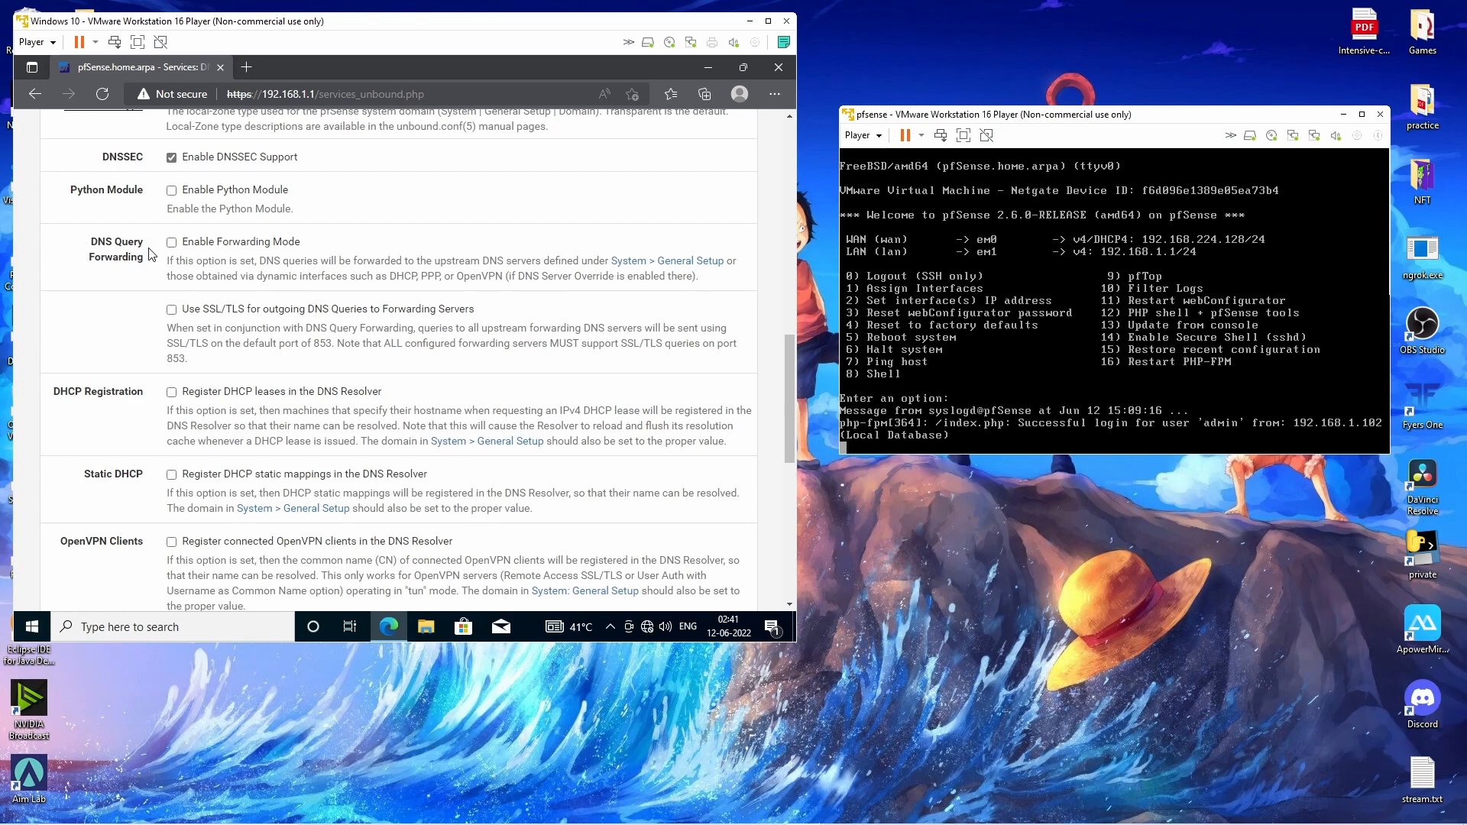
left_click(171, 242)
scroll(474, 363, "down", 5)
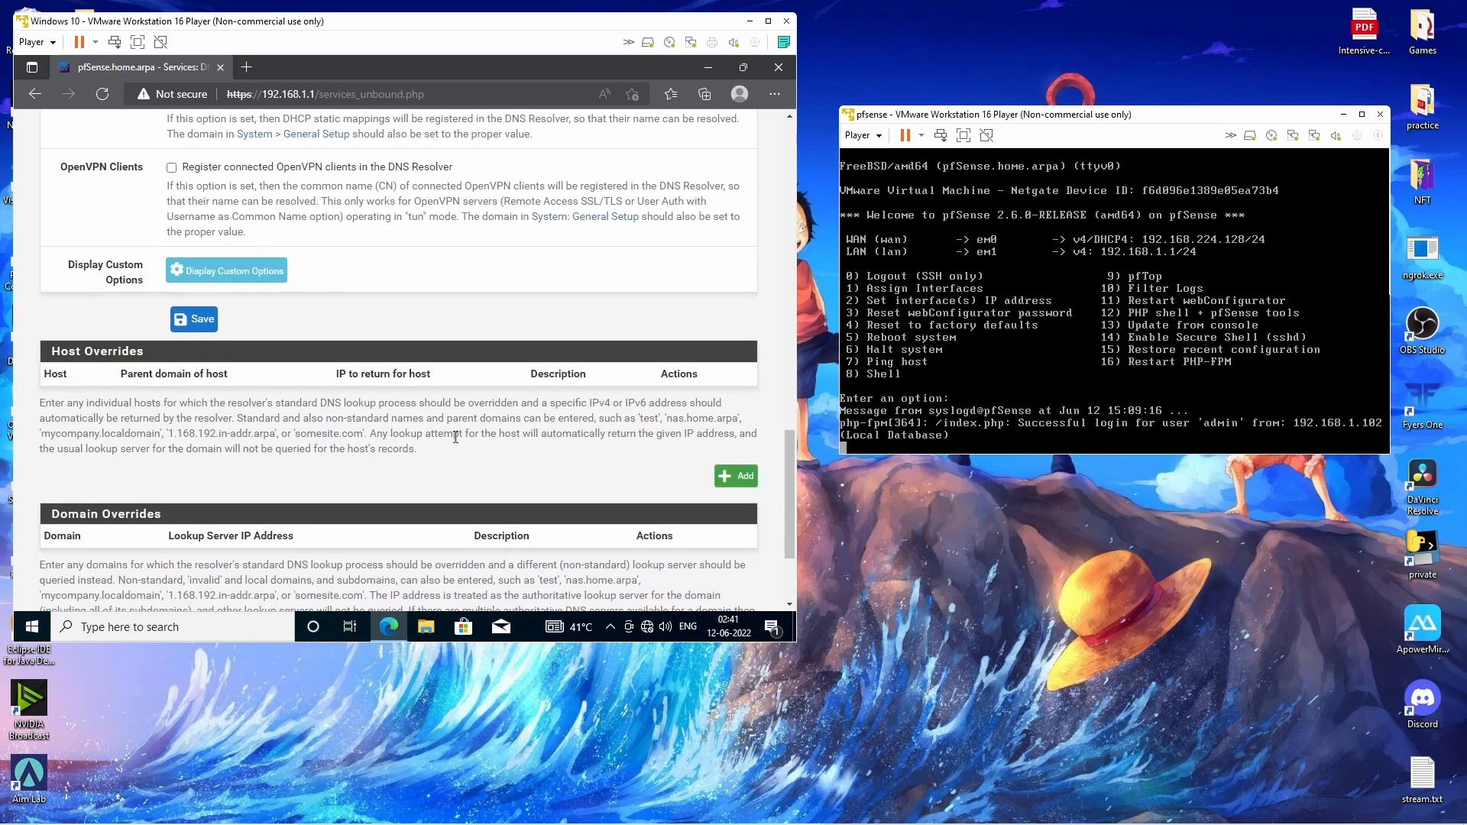
left_click(193, 316)
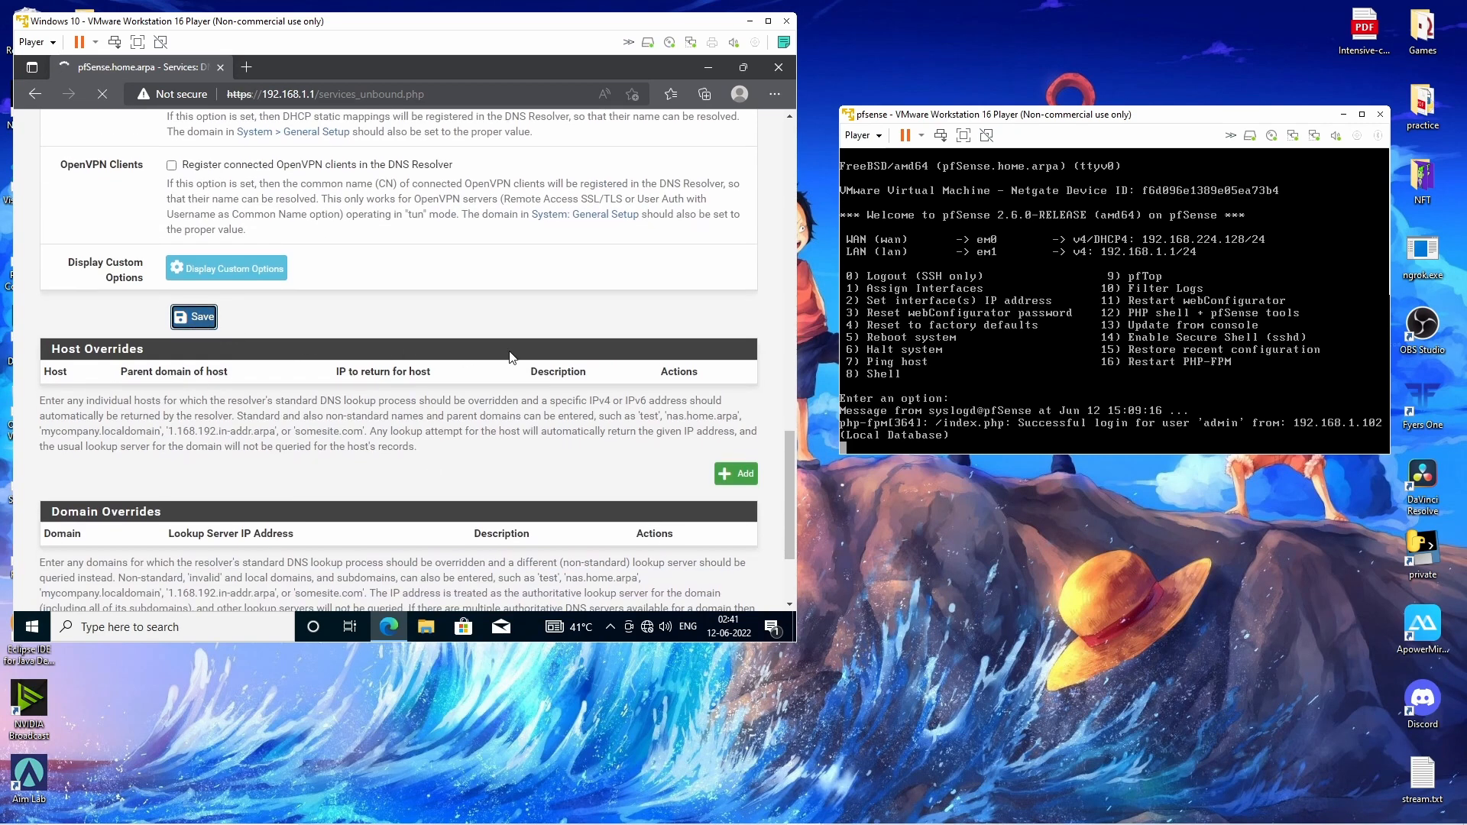
Apply the DNS Resolver changes, dismiss the confirmation banner and minimize the browser.
scroll(510, 357, "up", 15)
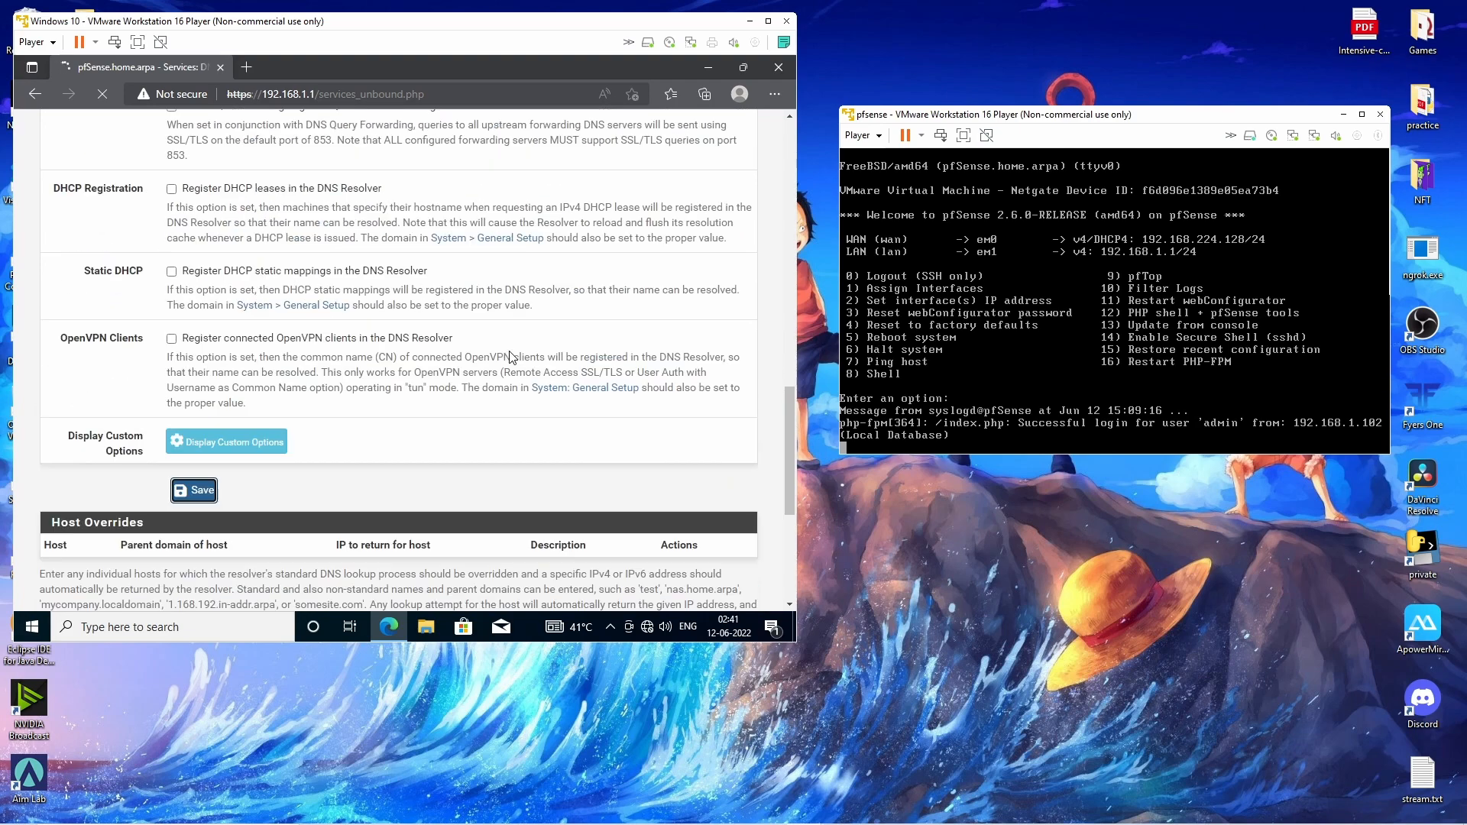
scroll(510, 352, "up", 2)
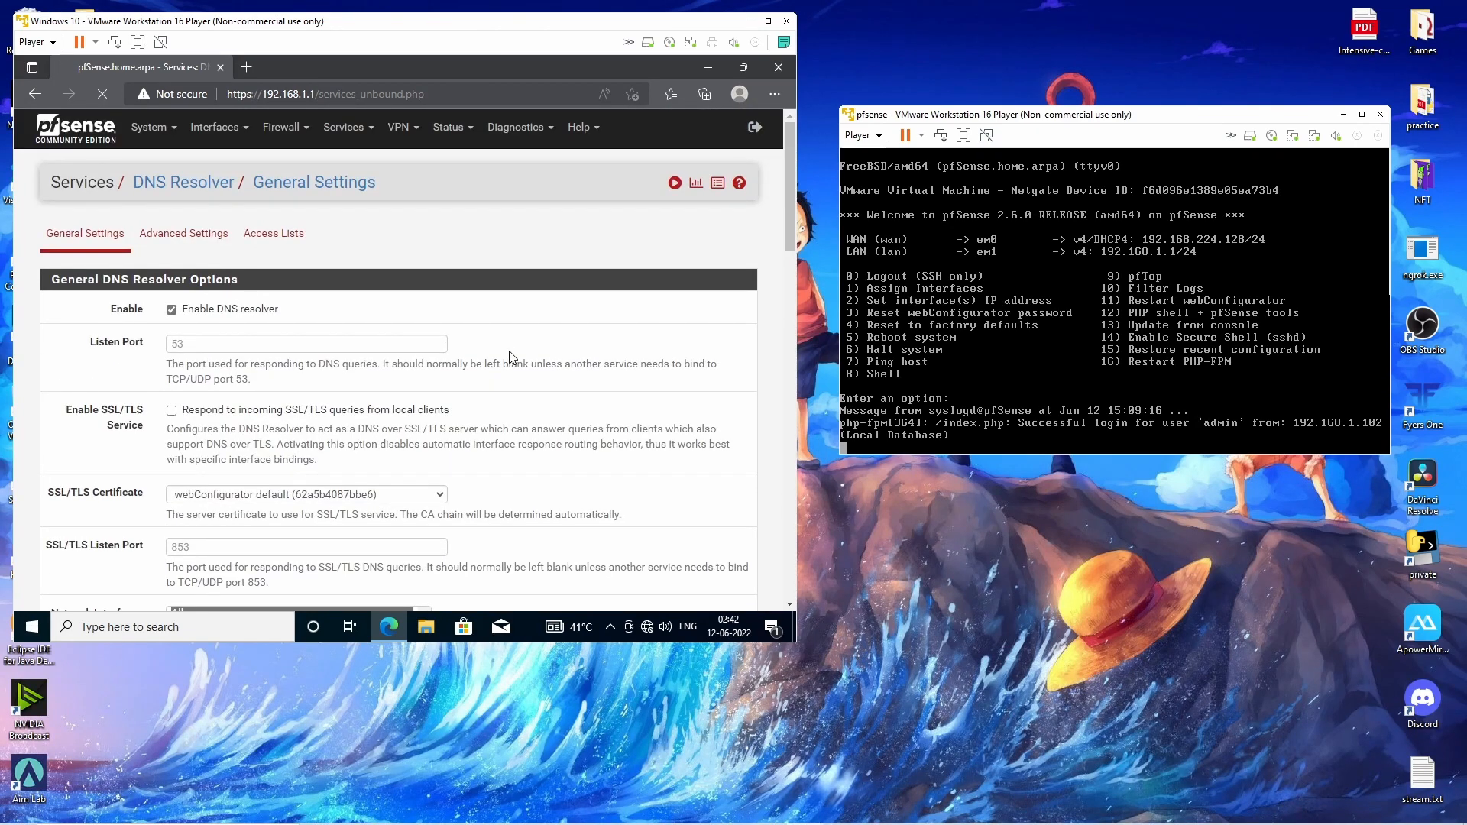
left_click(680, 246)
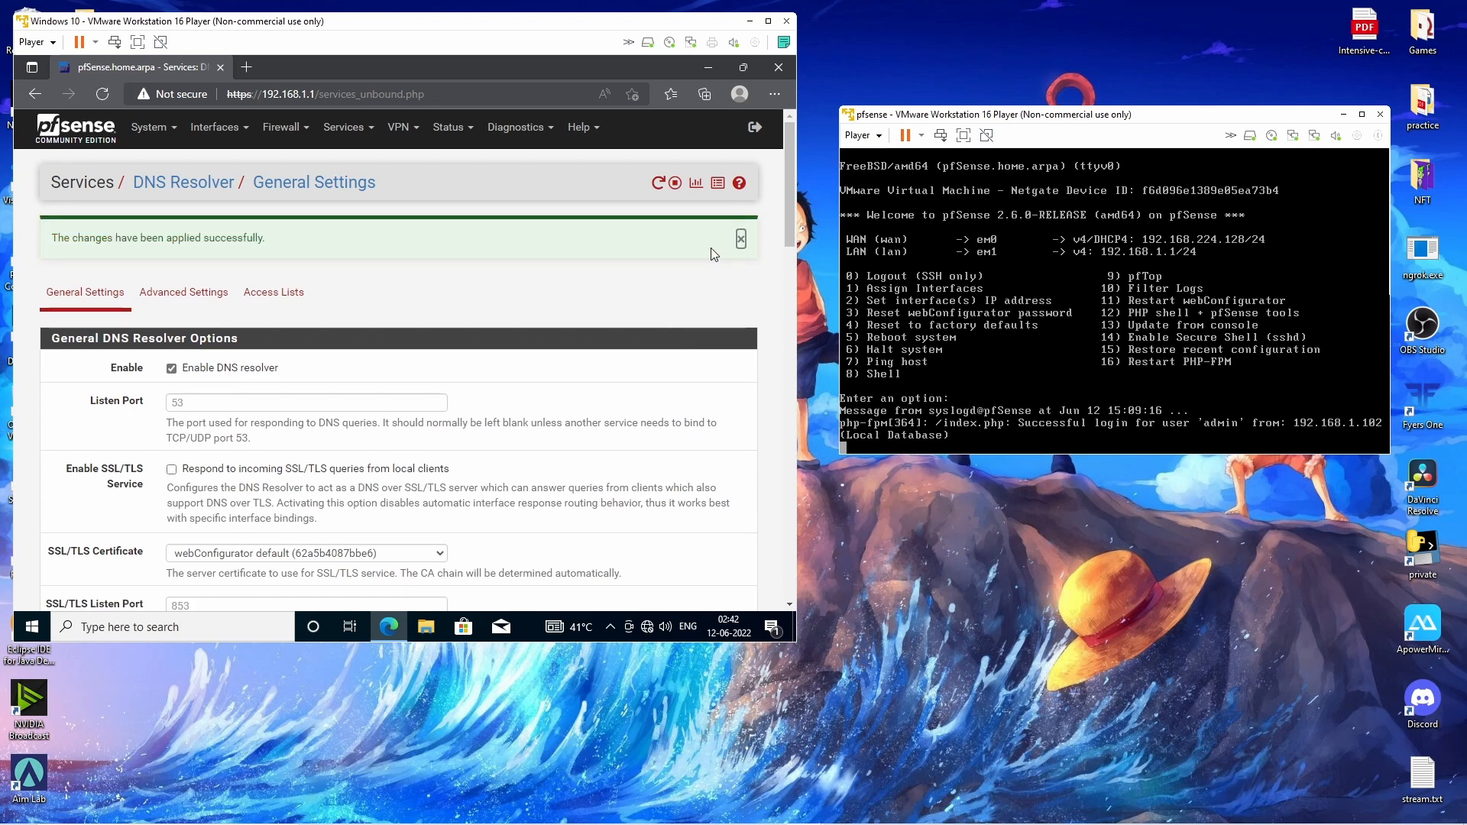
left_click(738, 243)
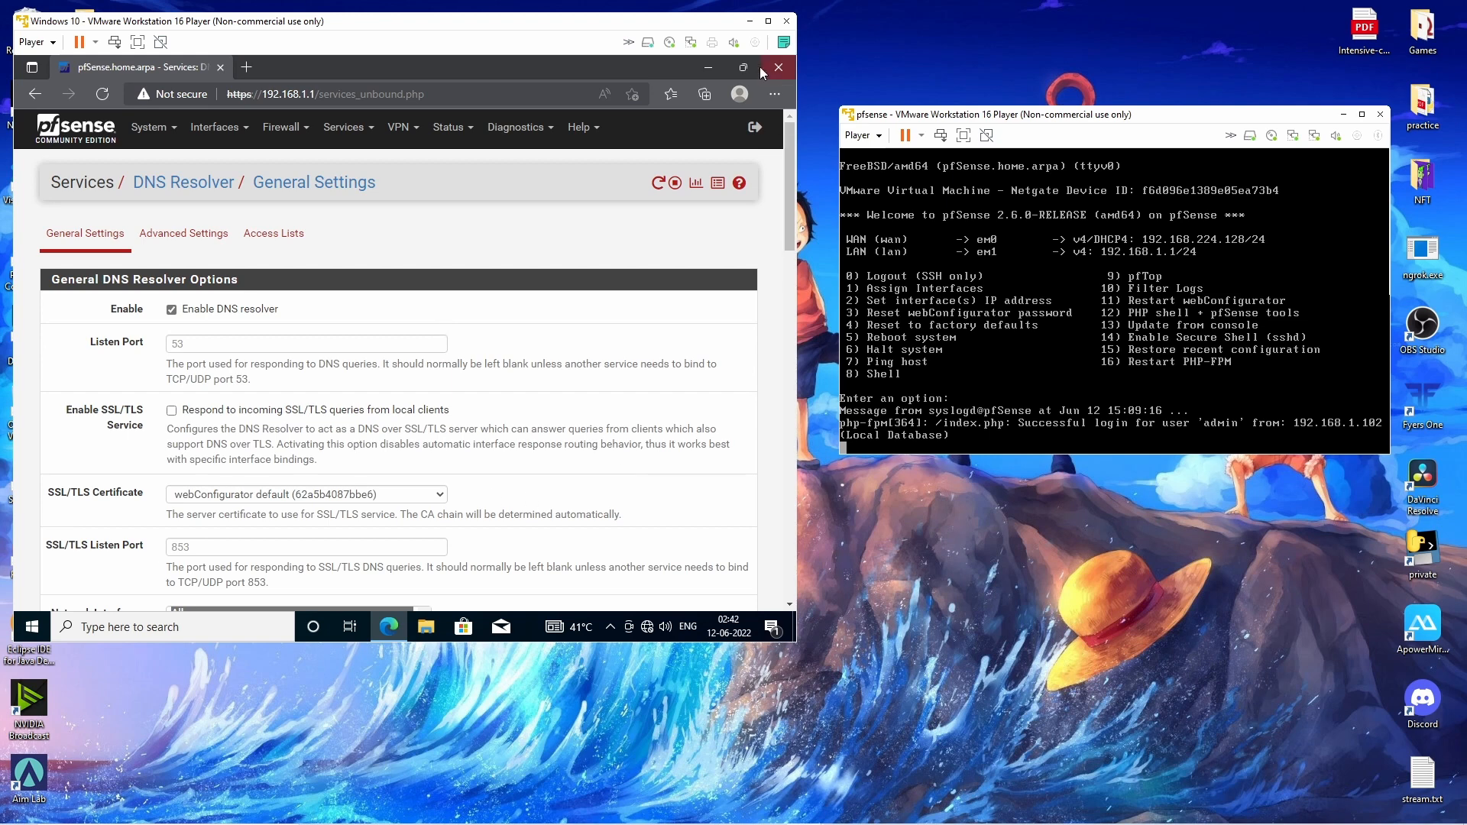
left_click(709, 67)
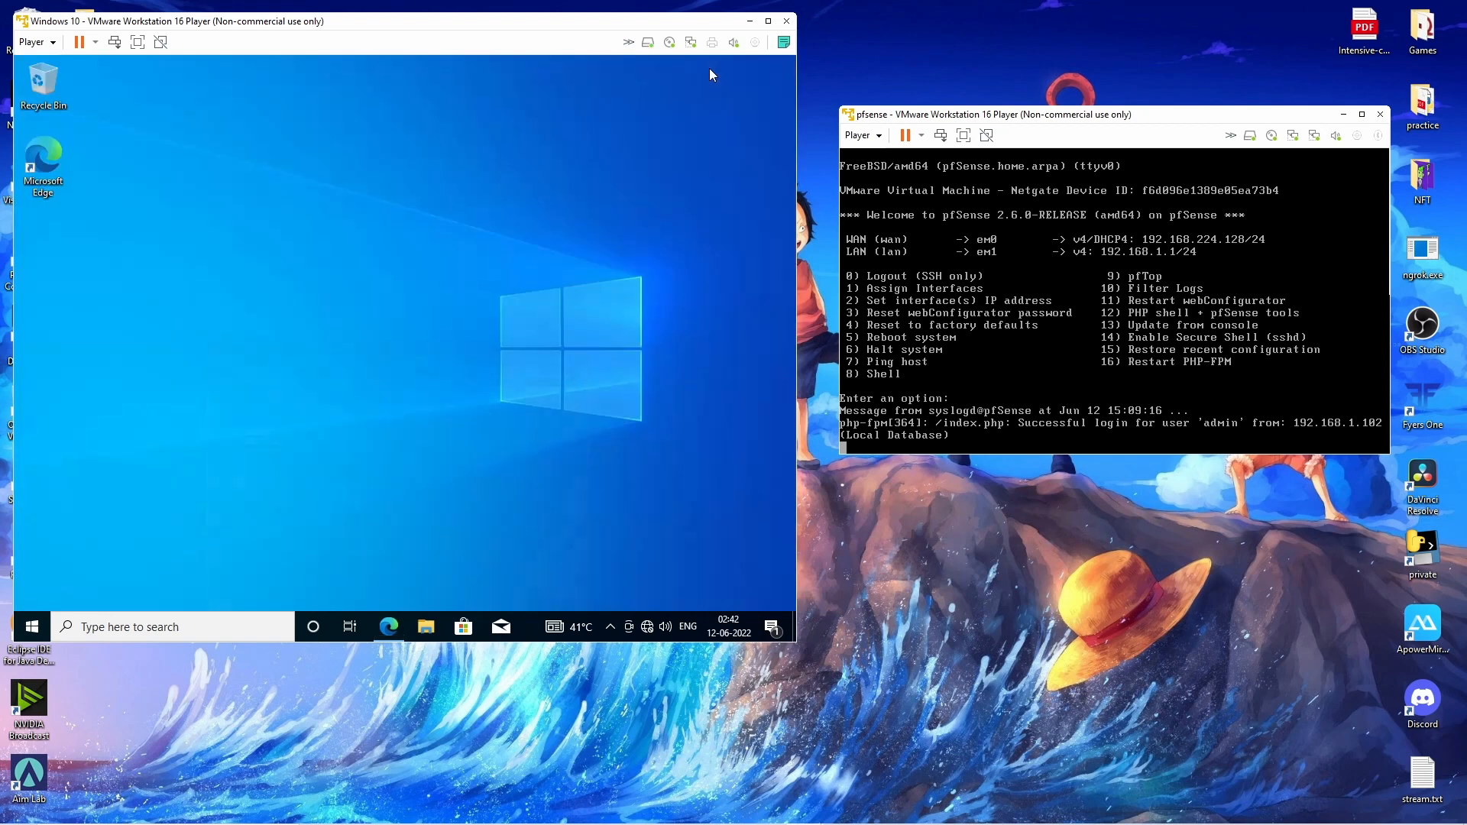
left_click(39, 624)
Go to System > Remote Desktop in Windows Settings.
left_click(30, 562)
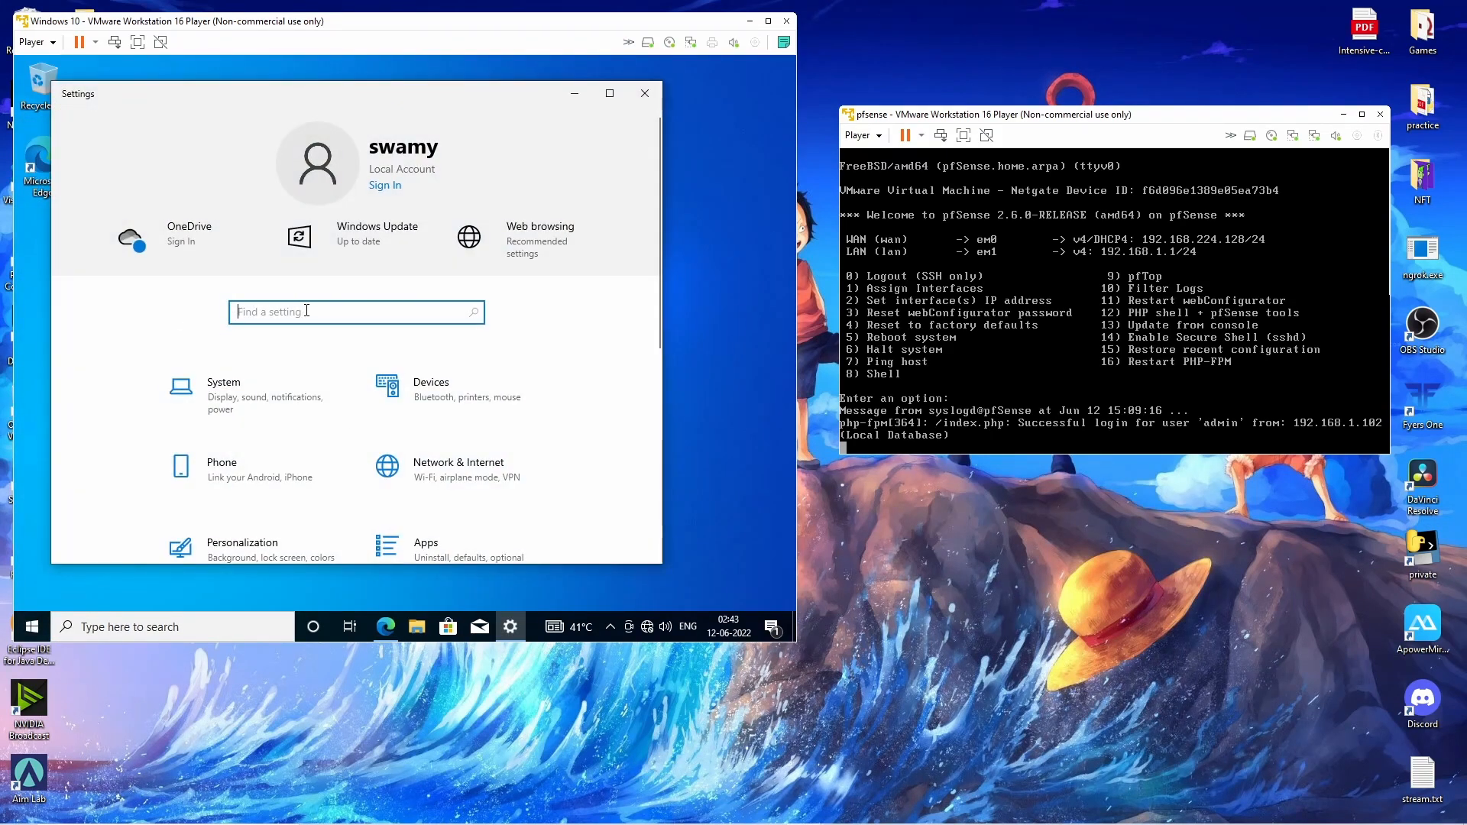
type("s")
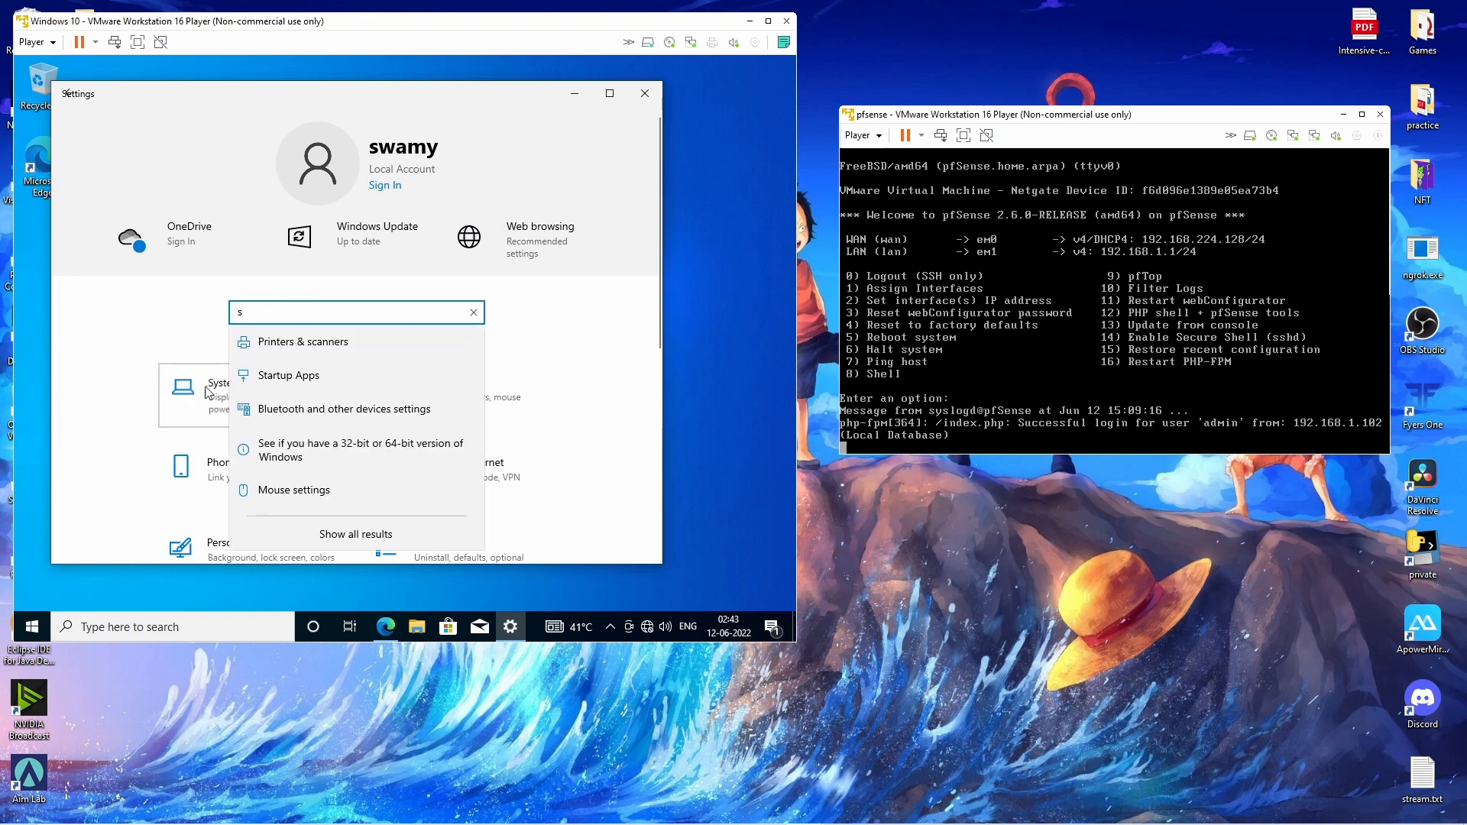
left_click(207, 391)
scroll(151, 428, "down", 3)
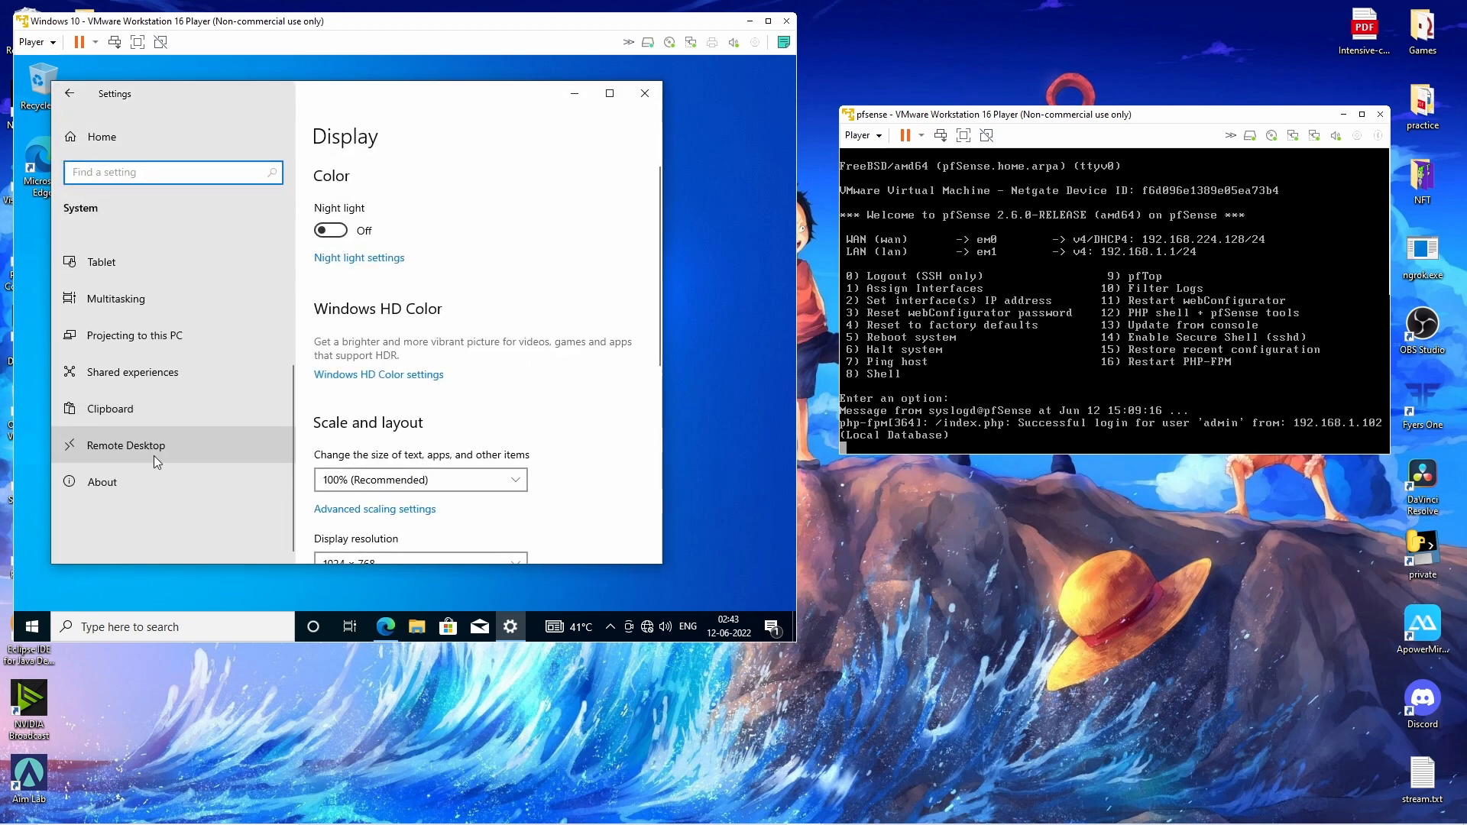
left_click(135, 446)
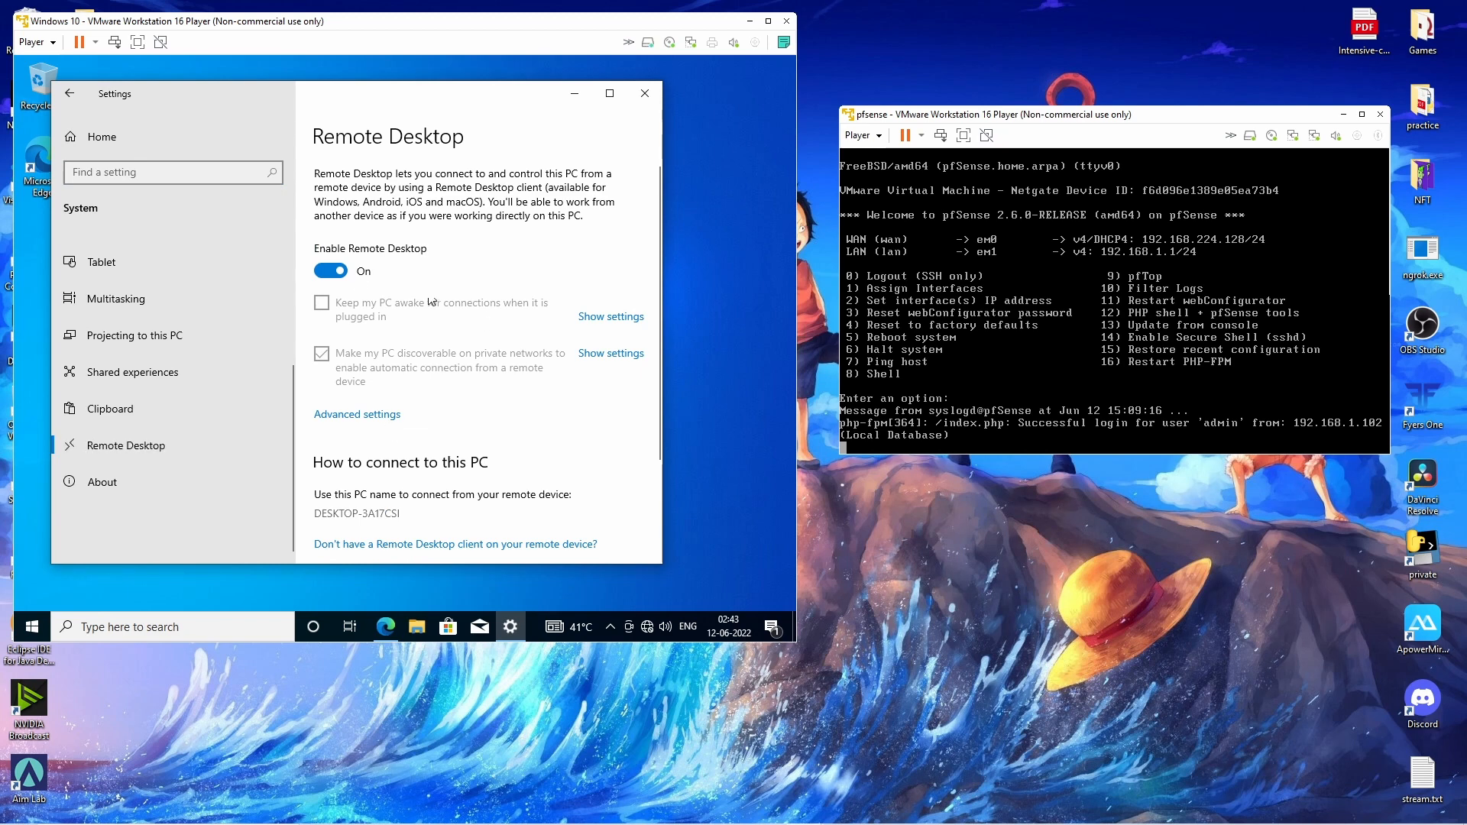
Toggle Remote Desktop off and back on, confirming both prompts, then minimize Settings.
scroll(427, 454, "down", 3)
scroll(434, 435, "up", 3)
left_click(332, 269)
left_click(489, 348)
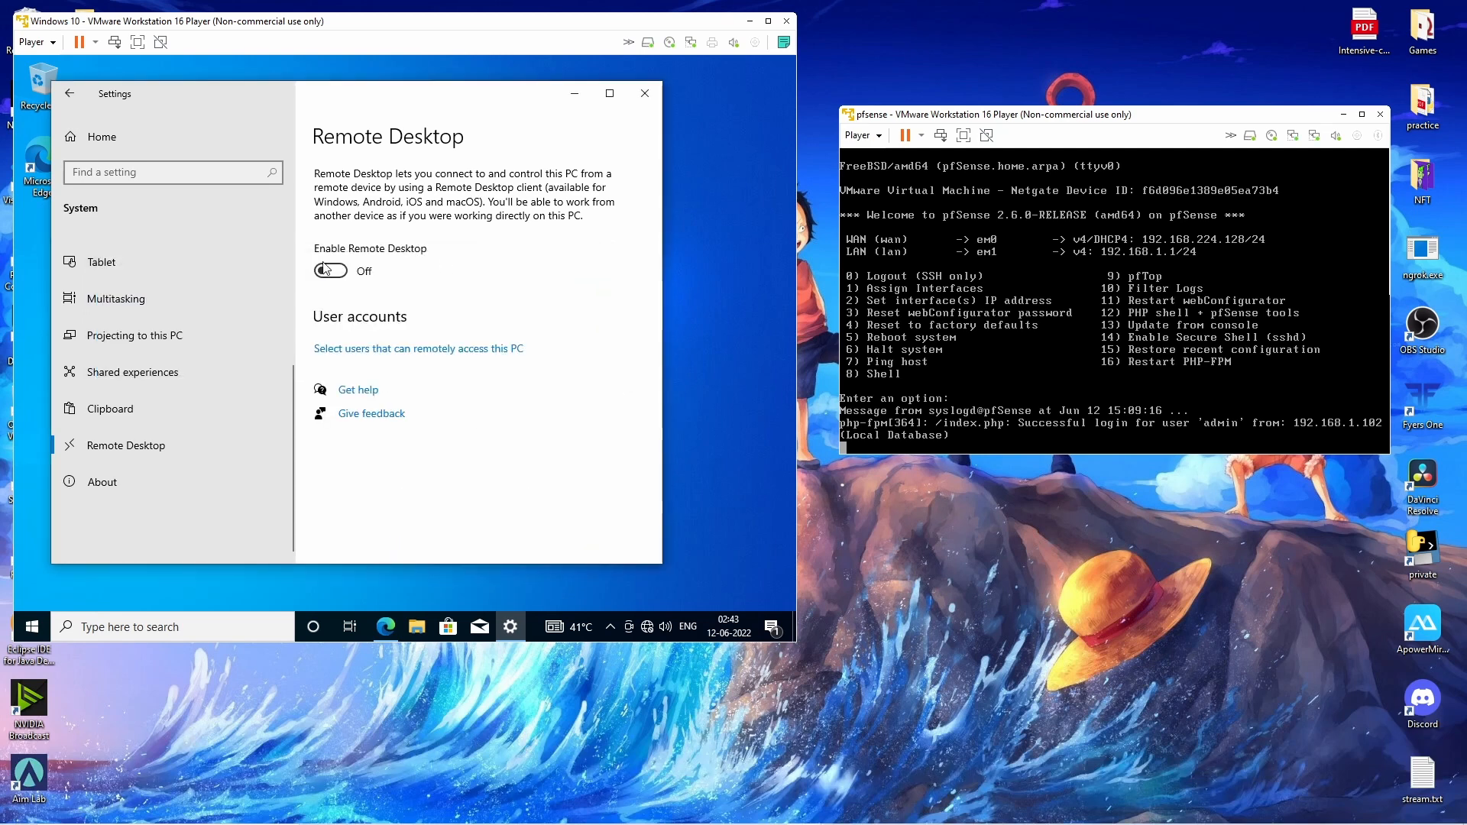
left_click(329, 271)
left_click(483, 363)
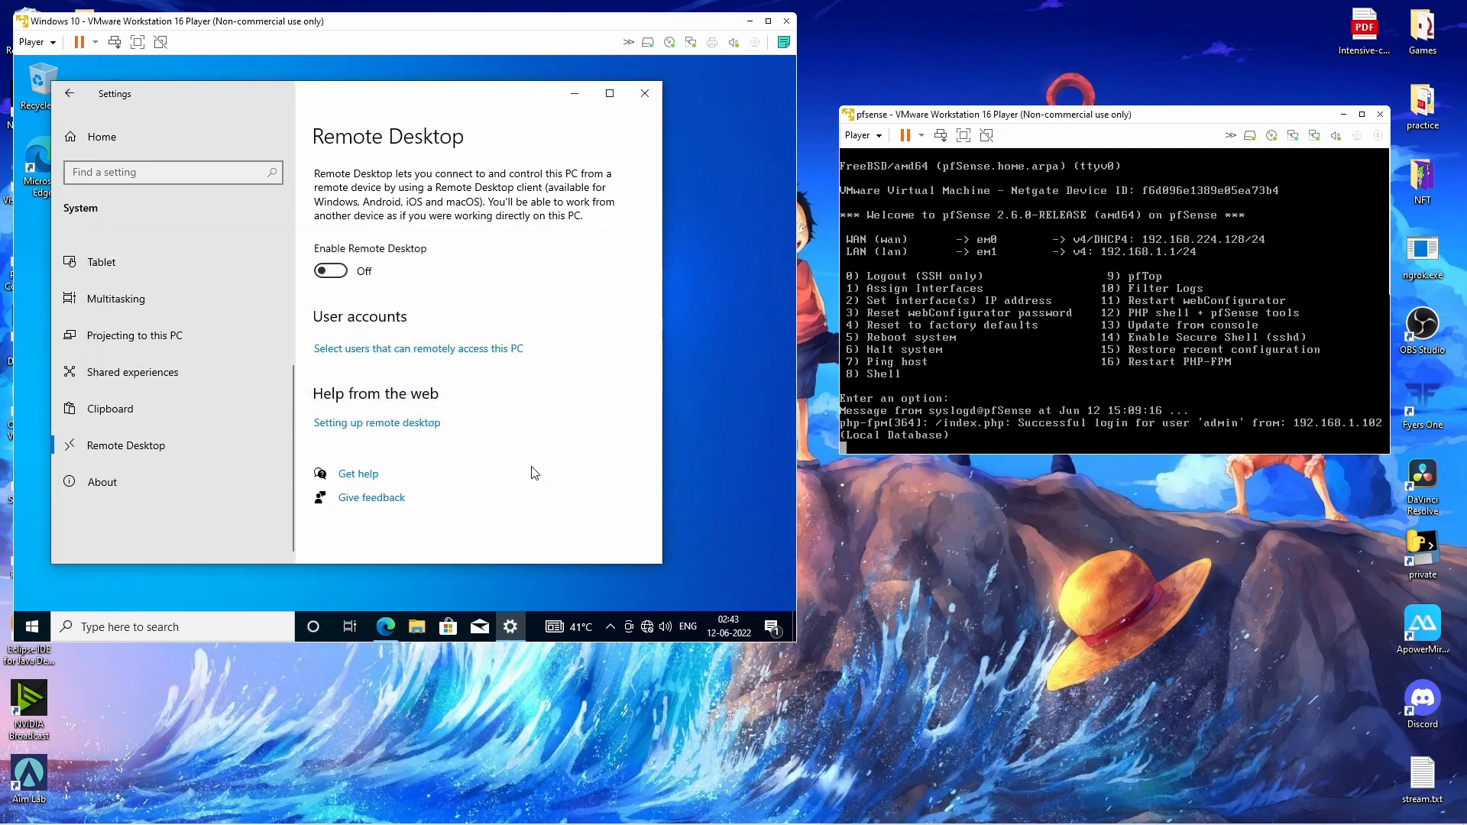
scroll(551, 425, "down", 3)
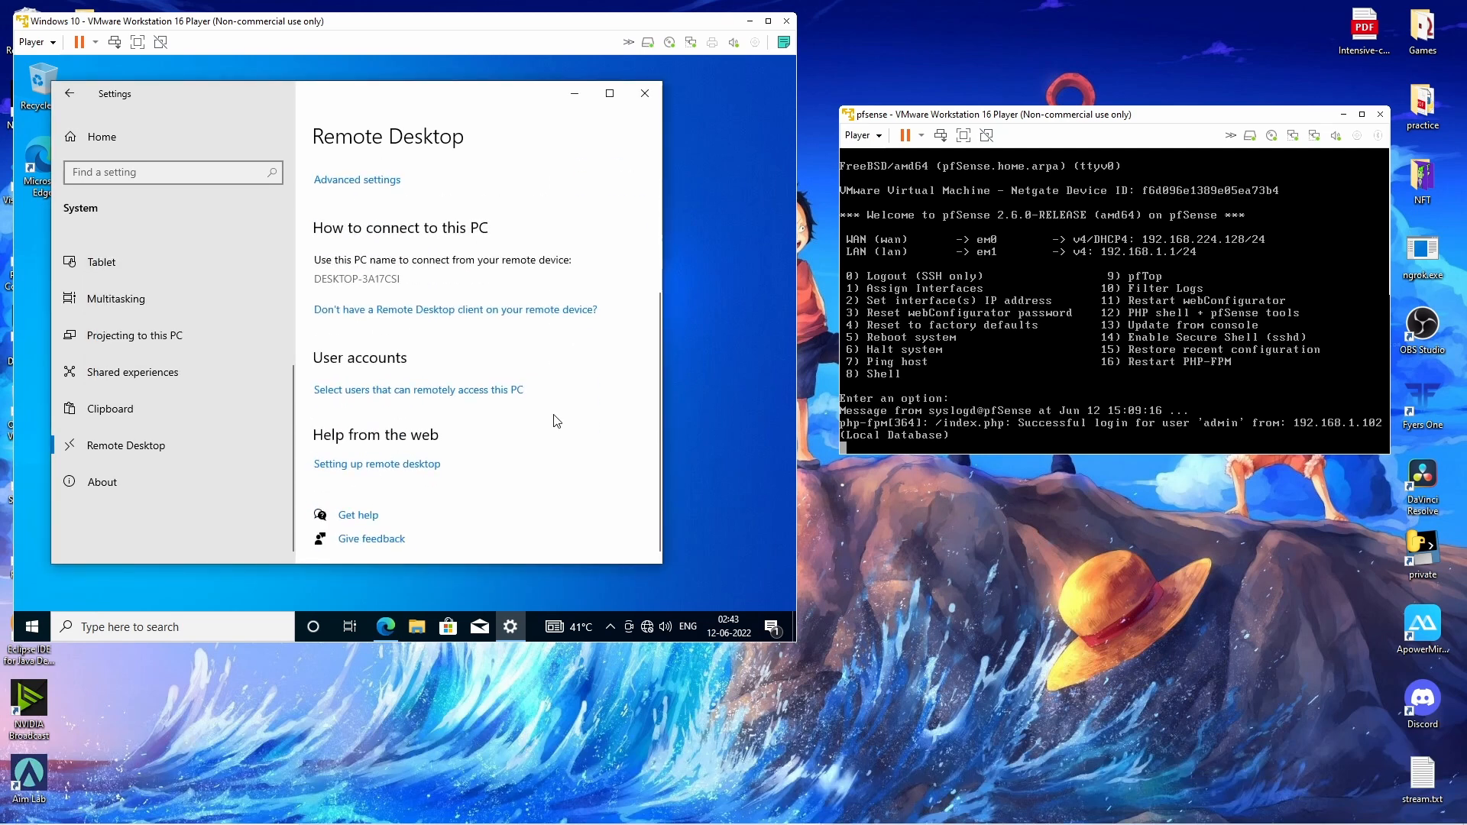
scroll(557, 421, "up", 3)
left_click(571, 93)
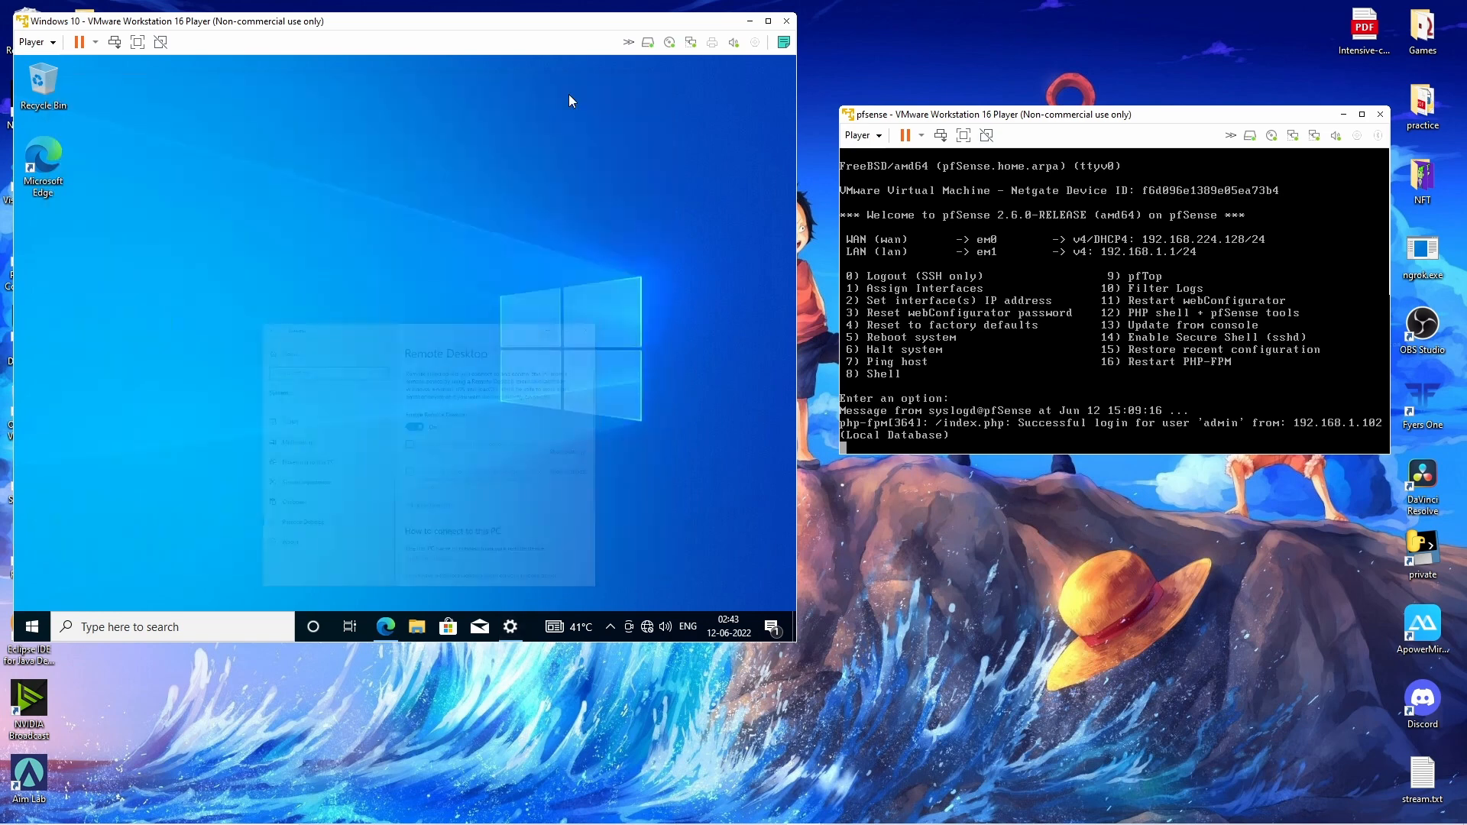
Run ipconfig in Command Prompt, revealing IPv4 192.168.1.102 and gateway 192.168.1.1.
left_click(208, 626)
type("cmd")
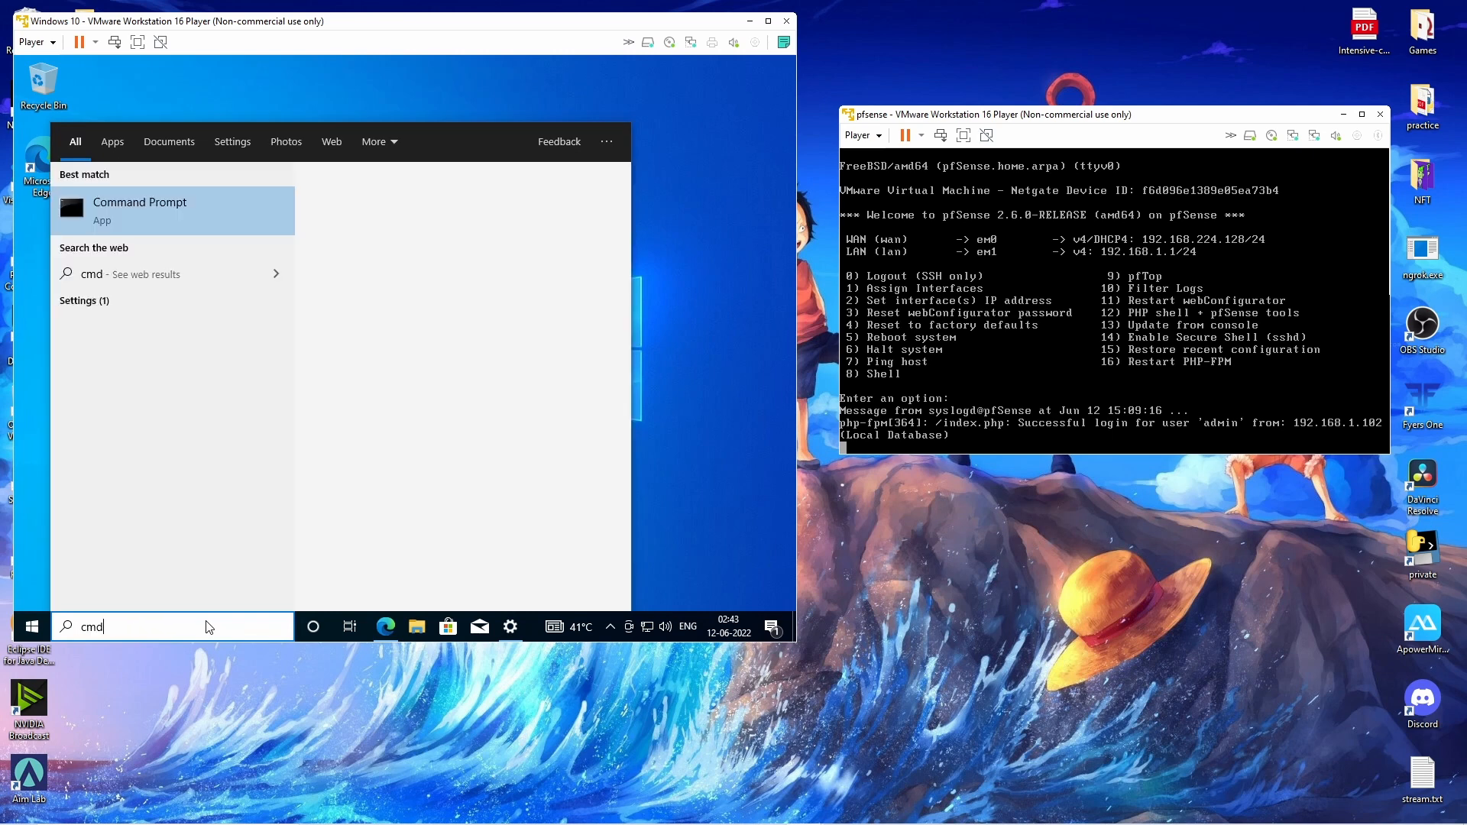
key("Return")
type("ip")
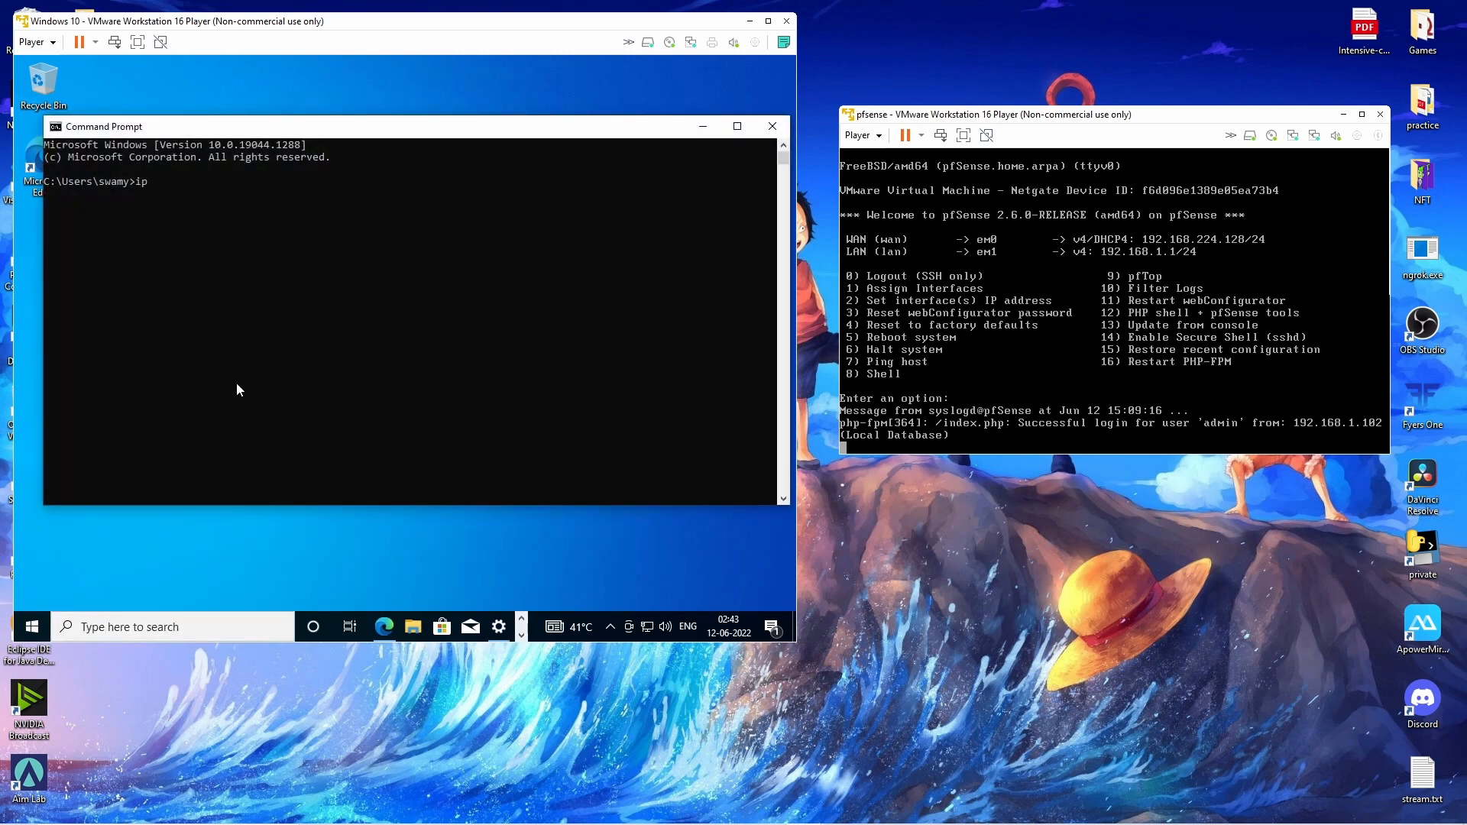
type("config")
key("Return")
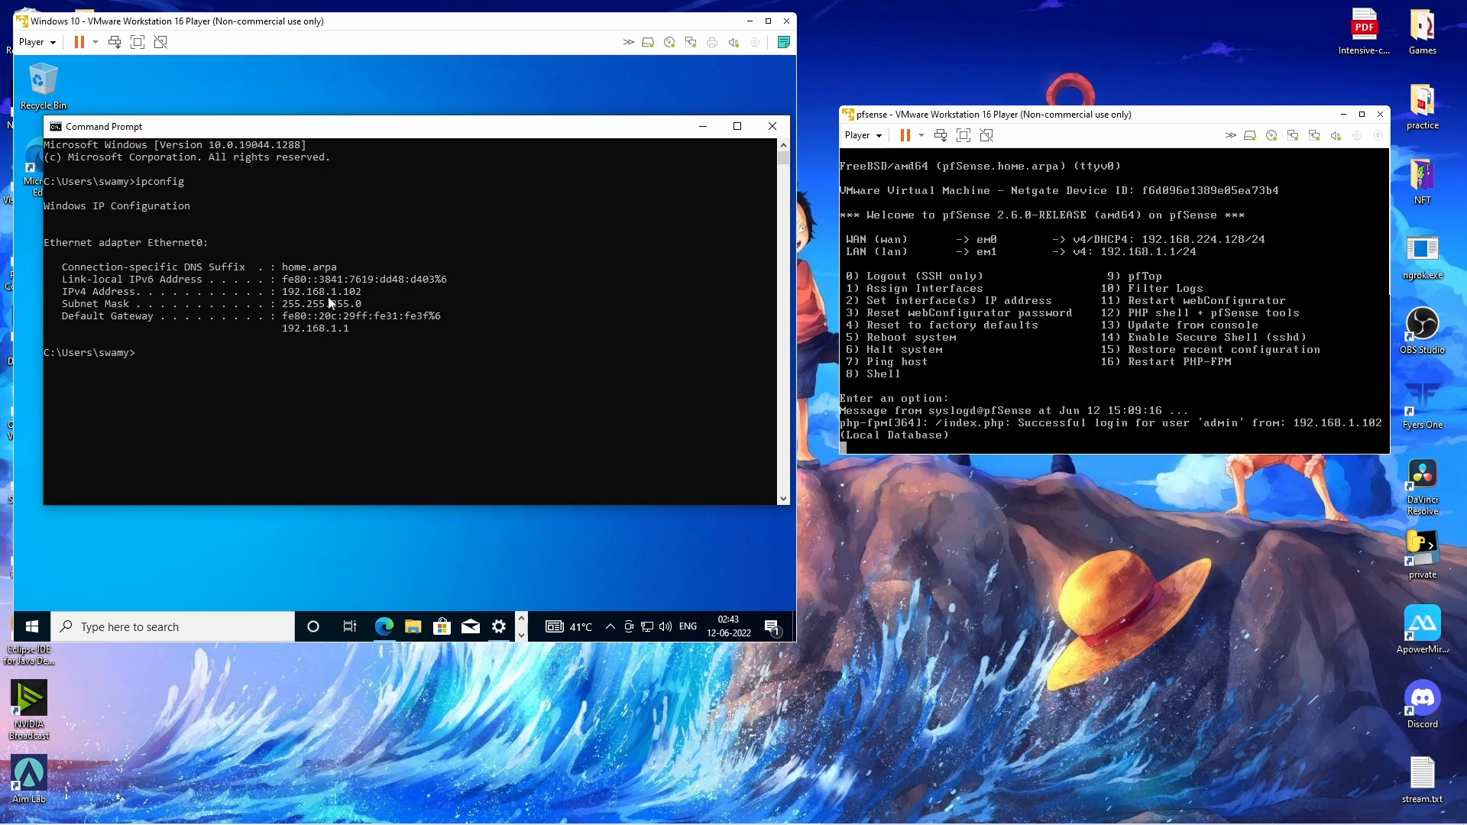
left_click(703, 127)
Back in pfSense, add a new rule under Firewall > NAT > Port Forward.
left_click(384, 627)
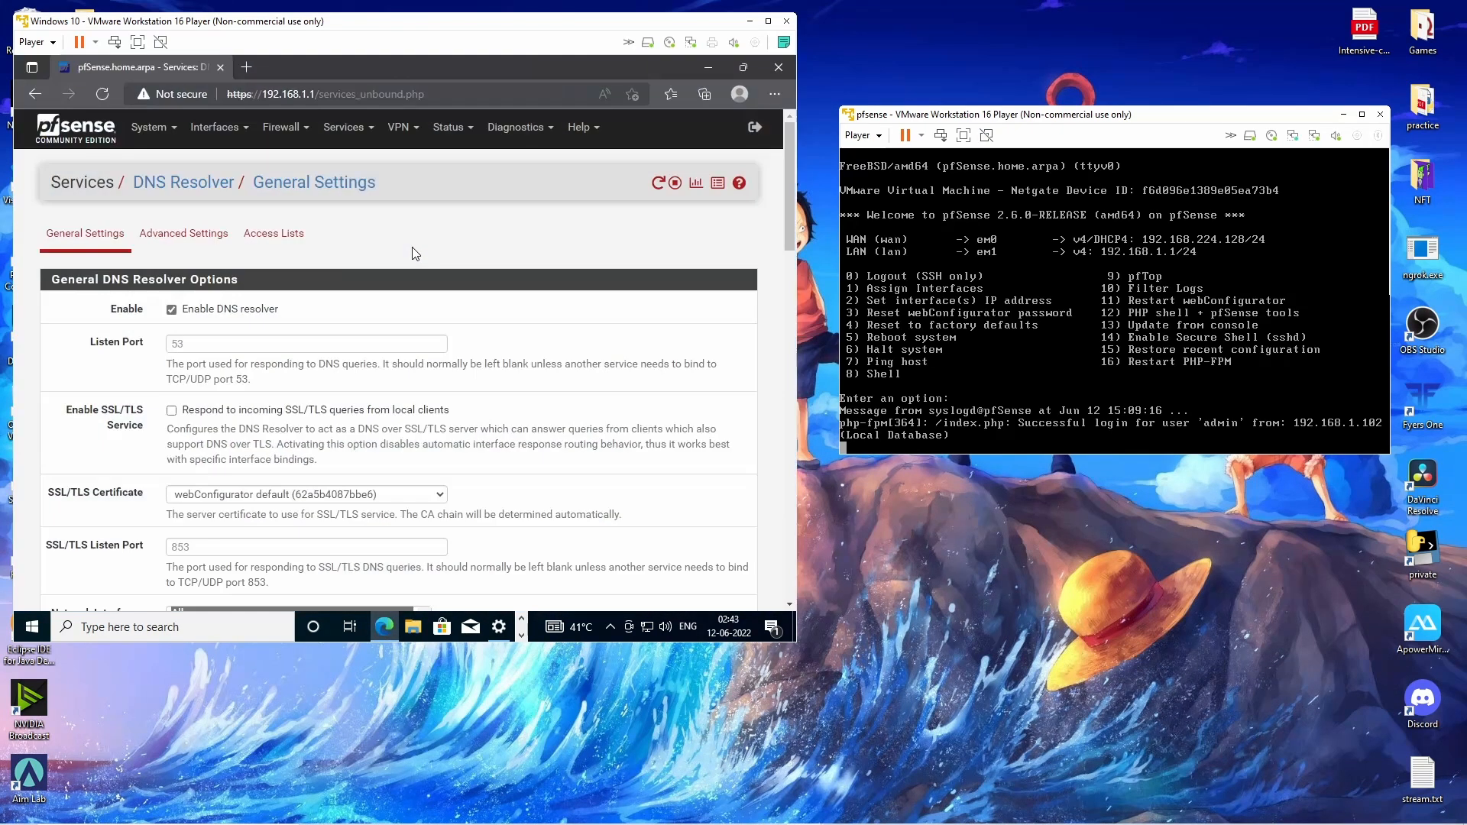
left_click(287, 127)
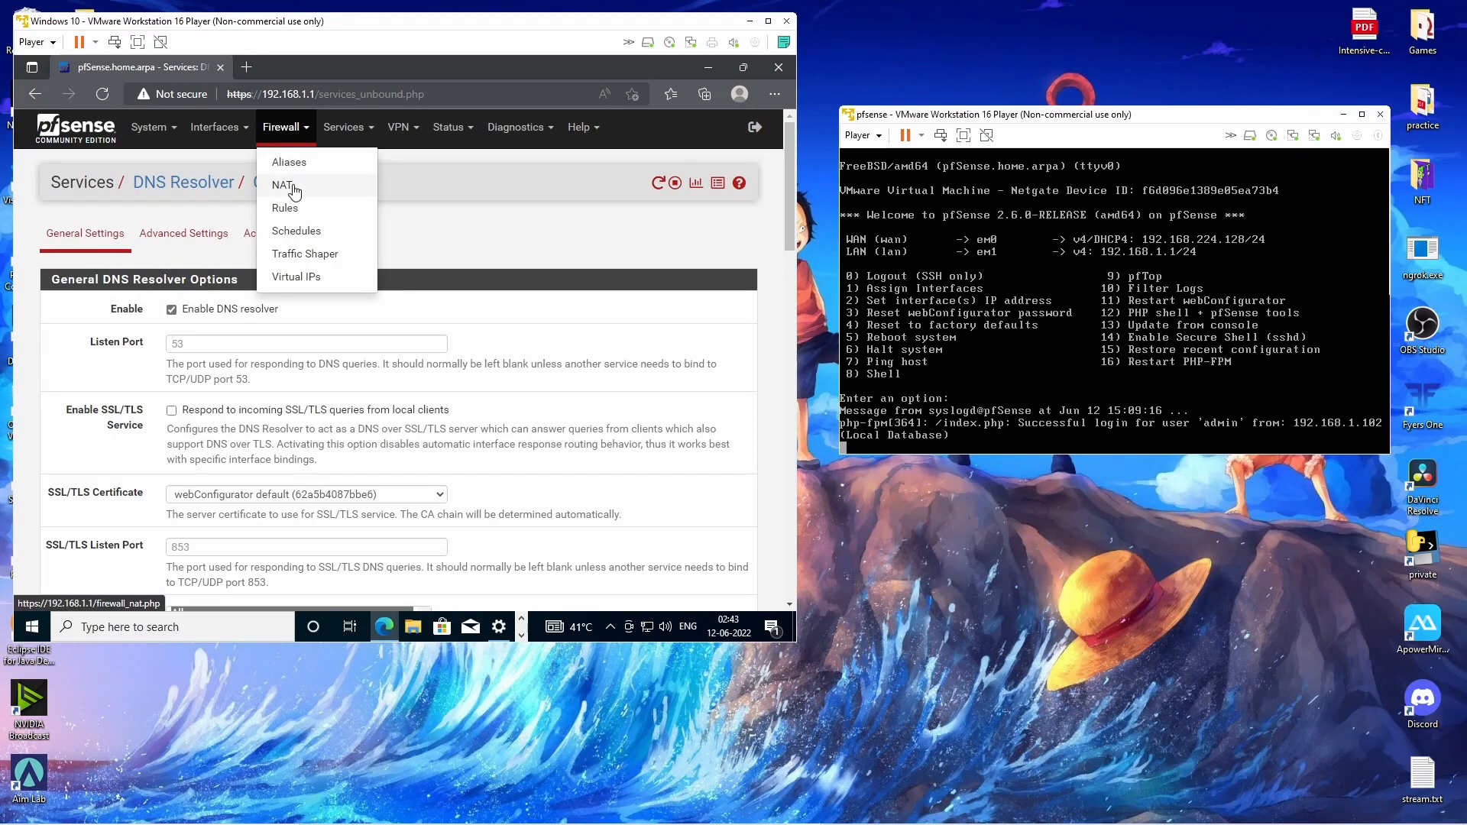
left_click(287, 186)
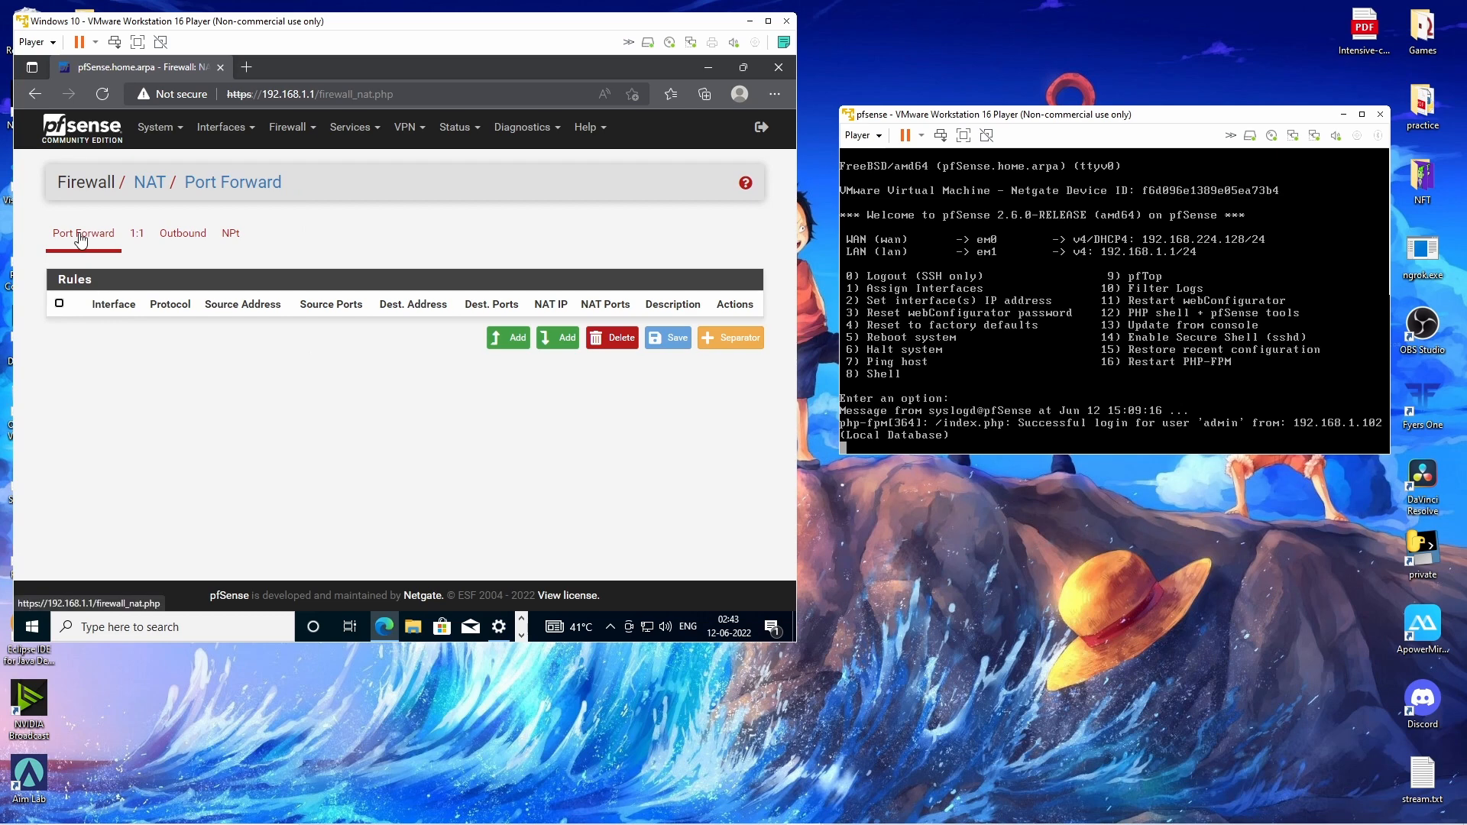
left_click(502, 345)
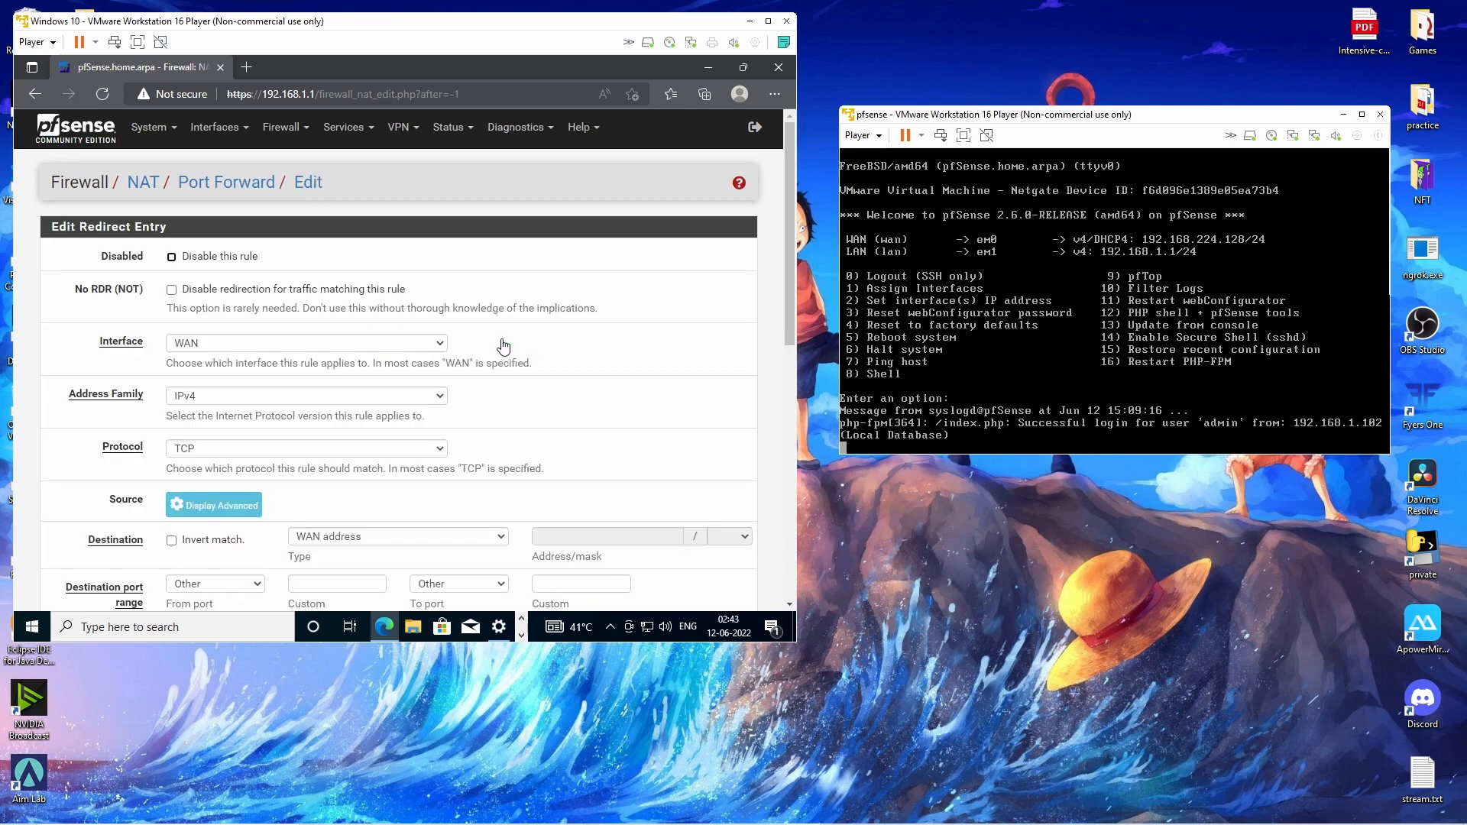
Set the new port-forward rule's protocol to TCP.
scroll(235, 265, "down", 1)
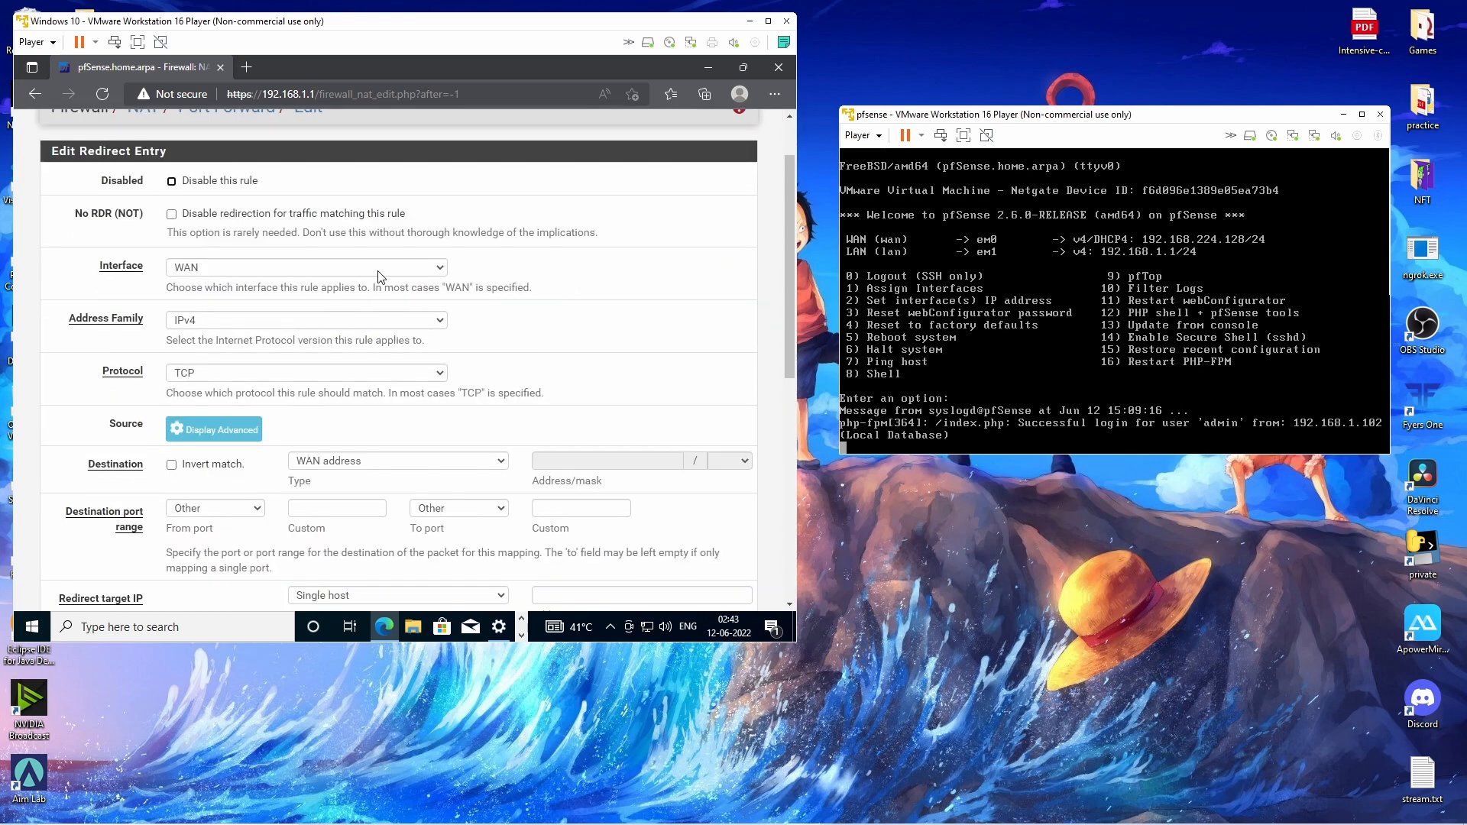
scroll(459, 282, "down", 1)
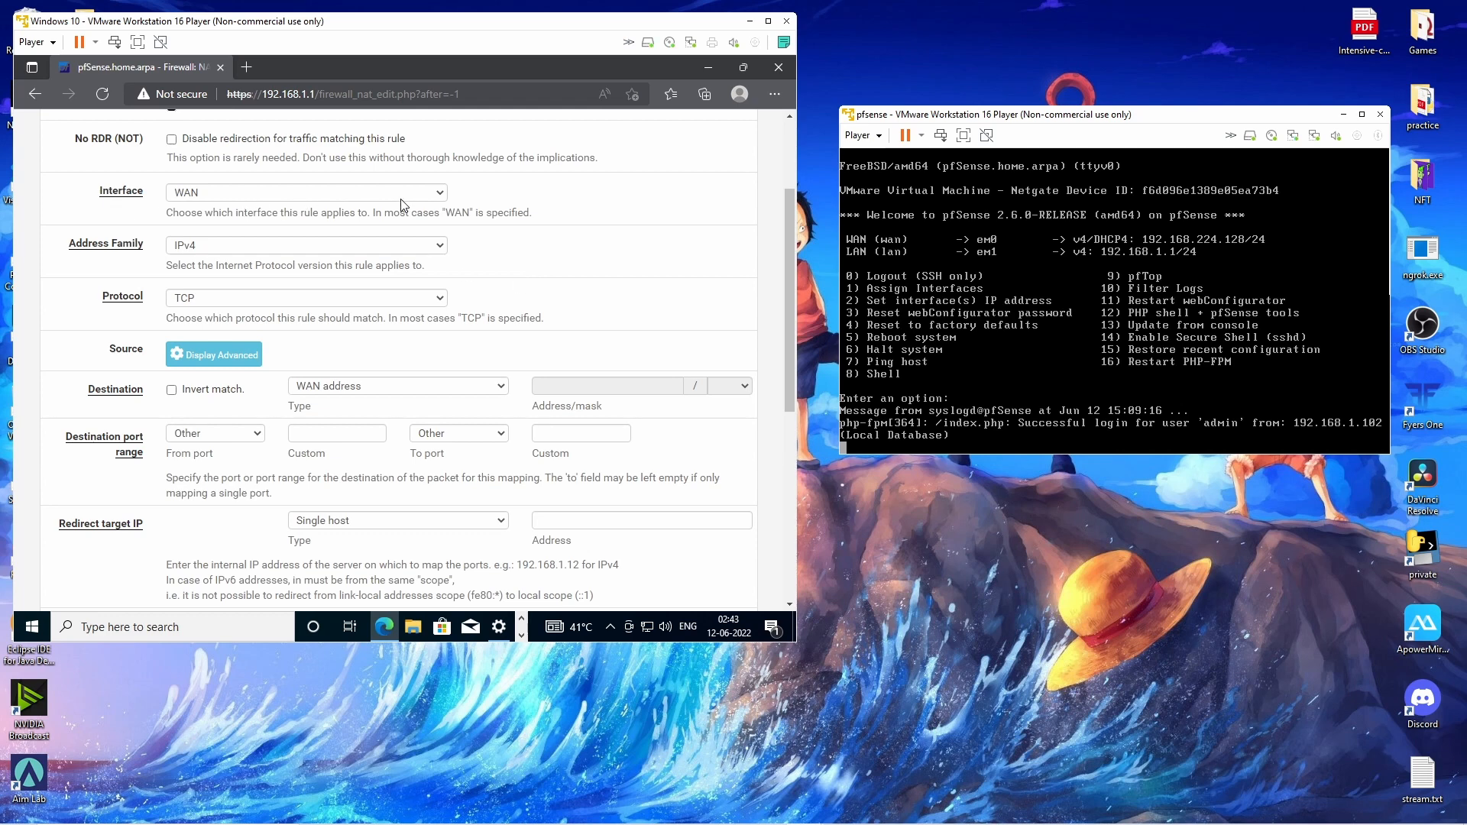
scroll(551, 247, "down", 1)
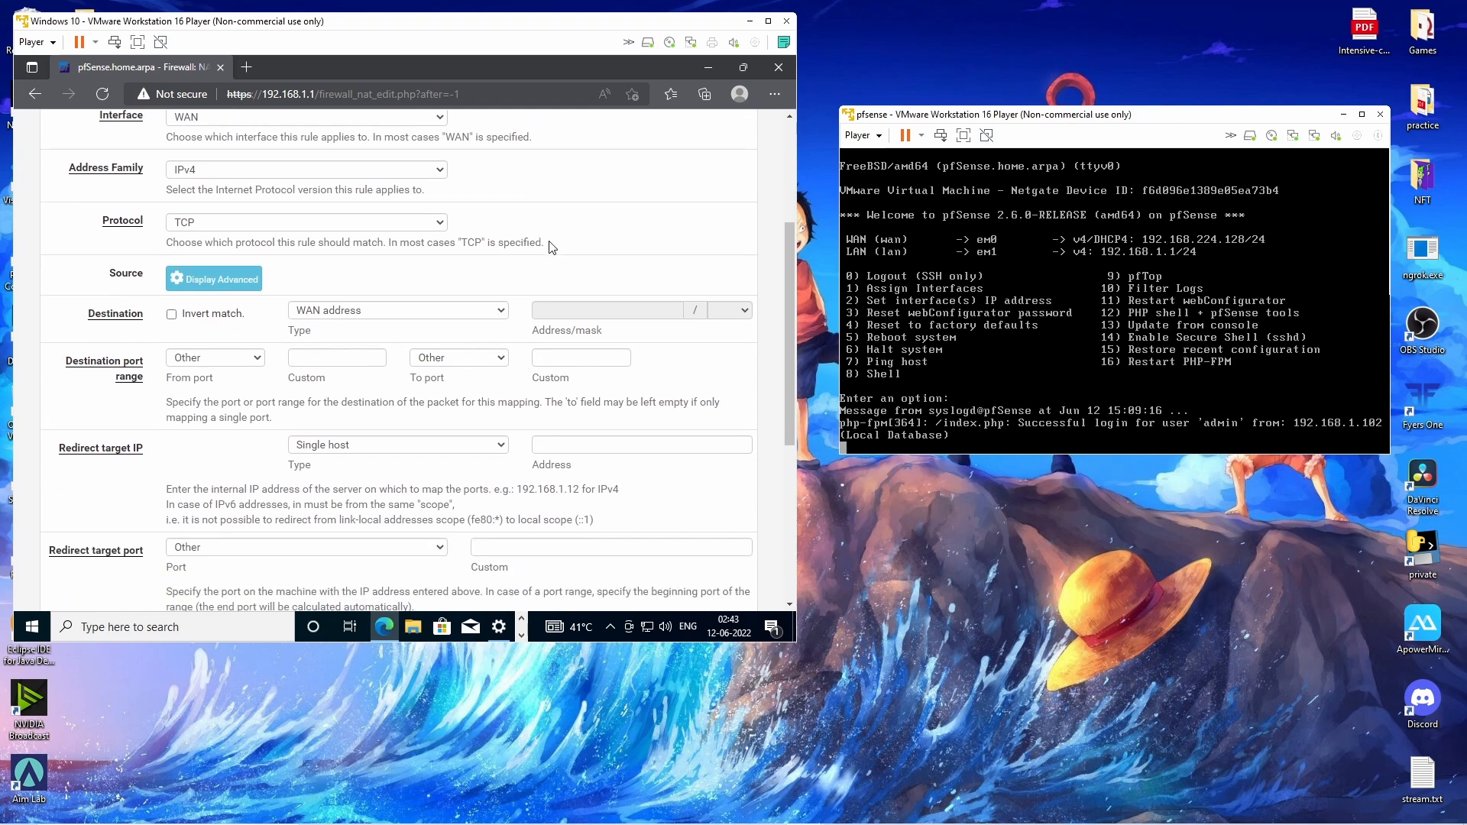
left_click(364, 225)
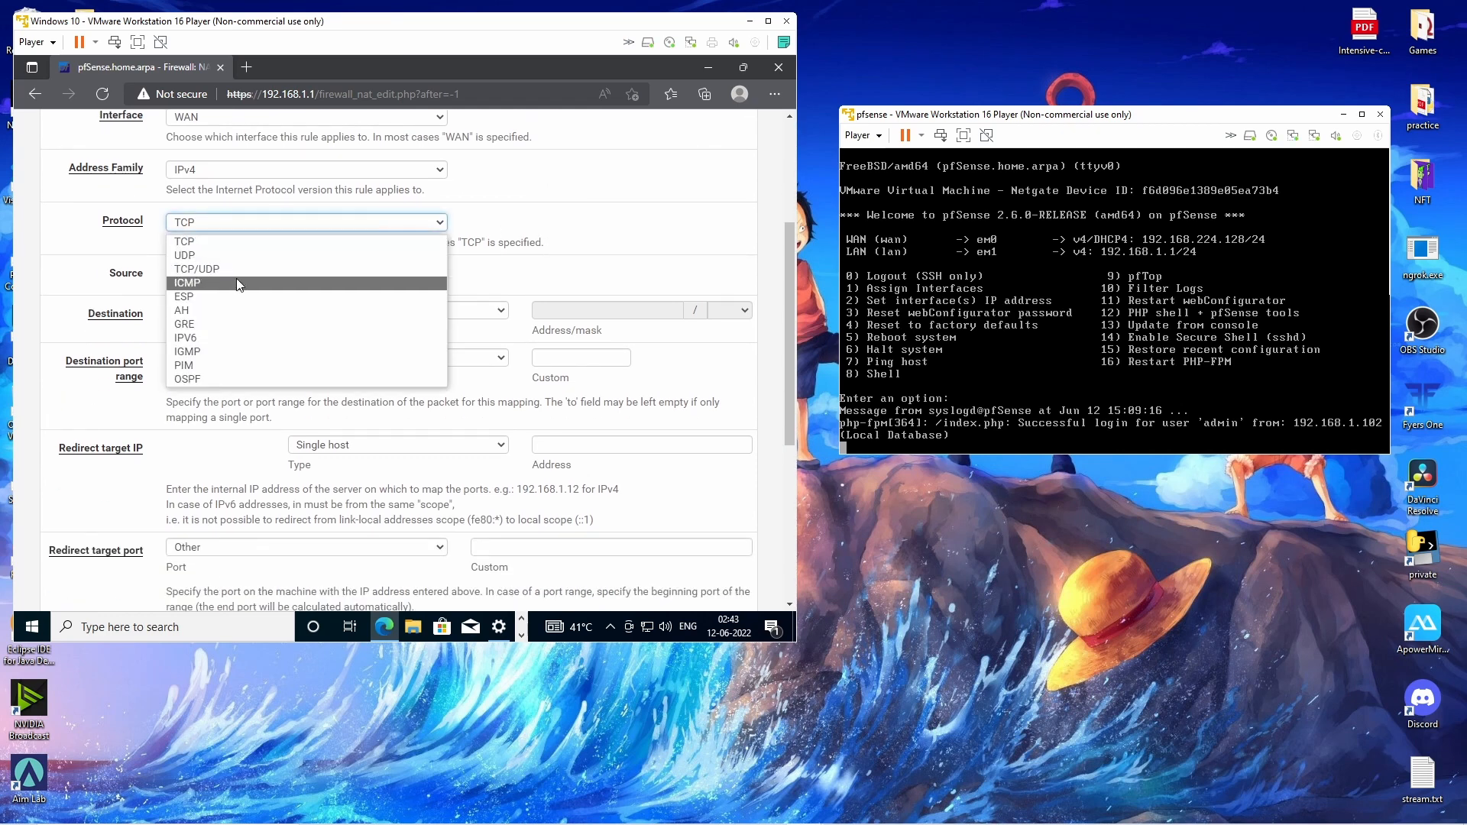
left_click(187, 241)
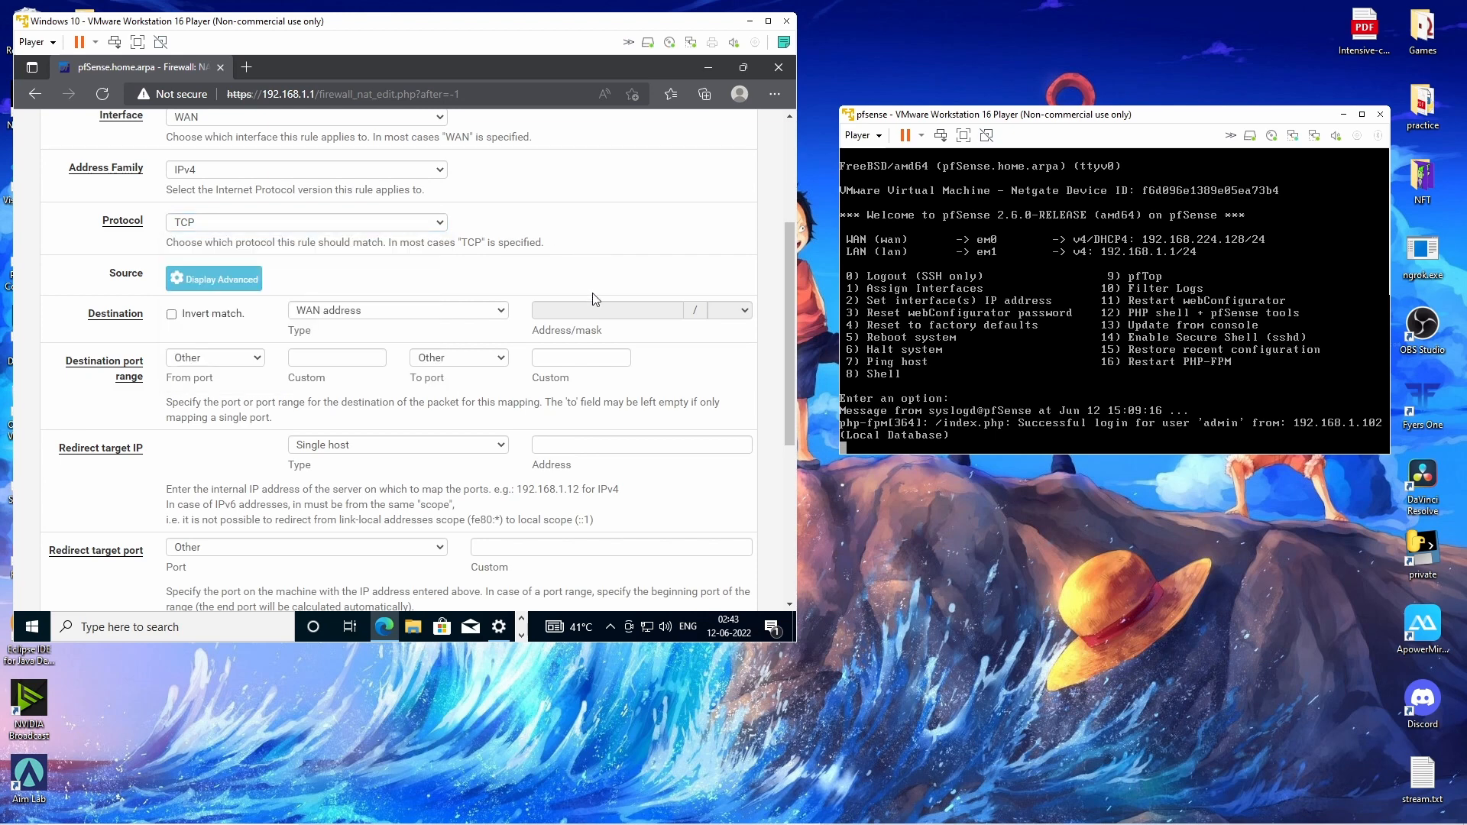
scroll(681, 319, "down", 1)
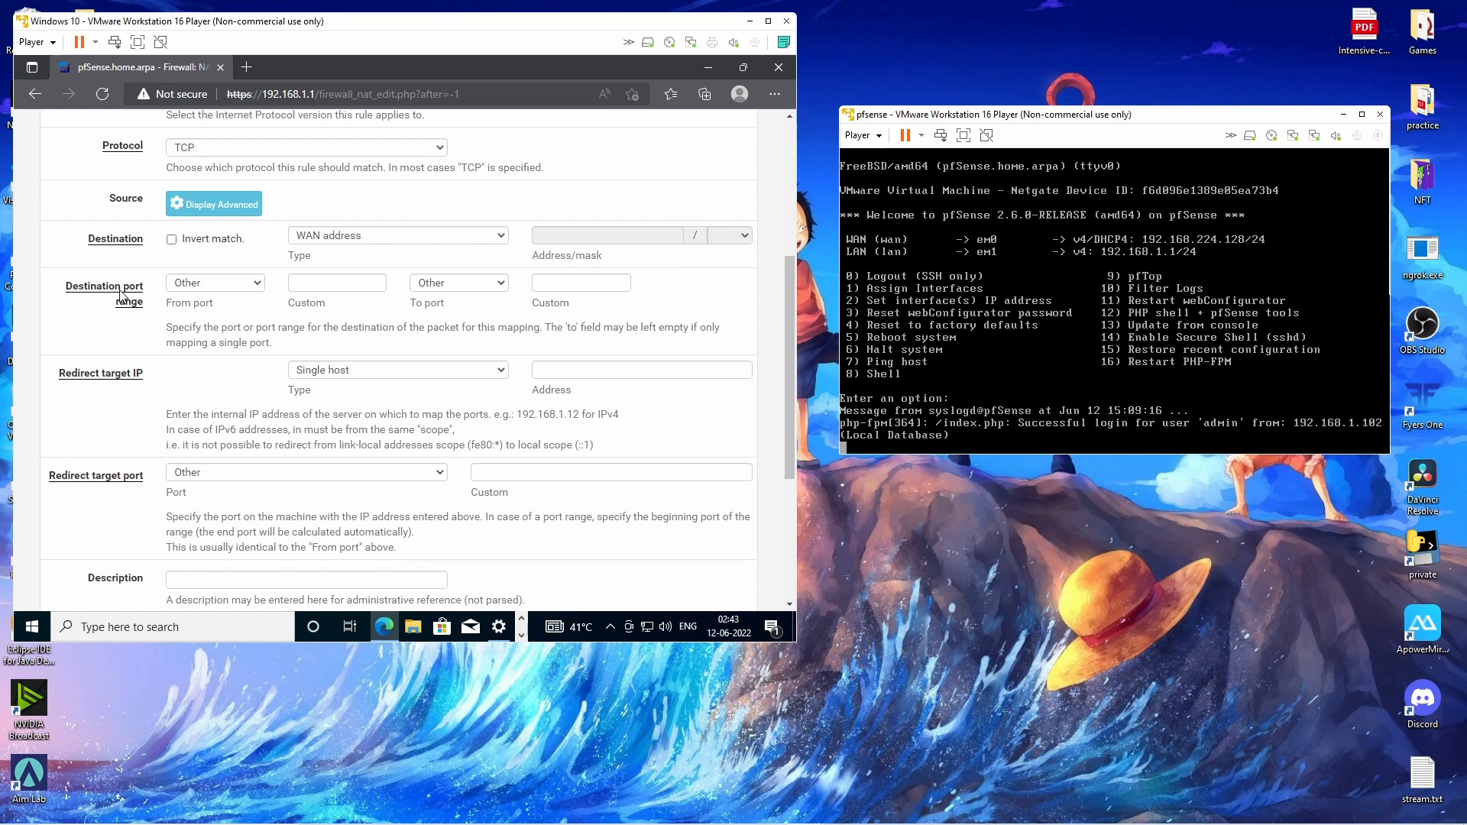
Set destination port 3389, redirect target IP 192.168.1.102 and redirect port 3389.
left_click(336, 285)
type("3389")
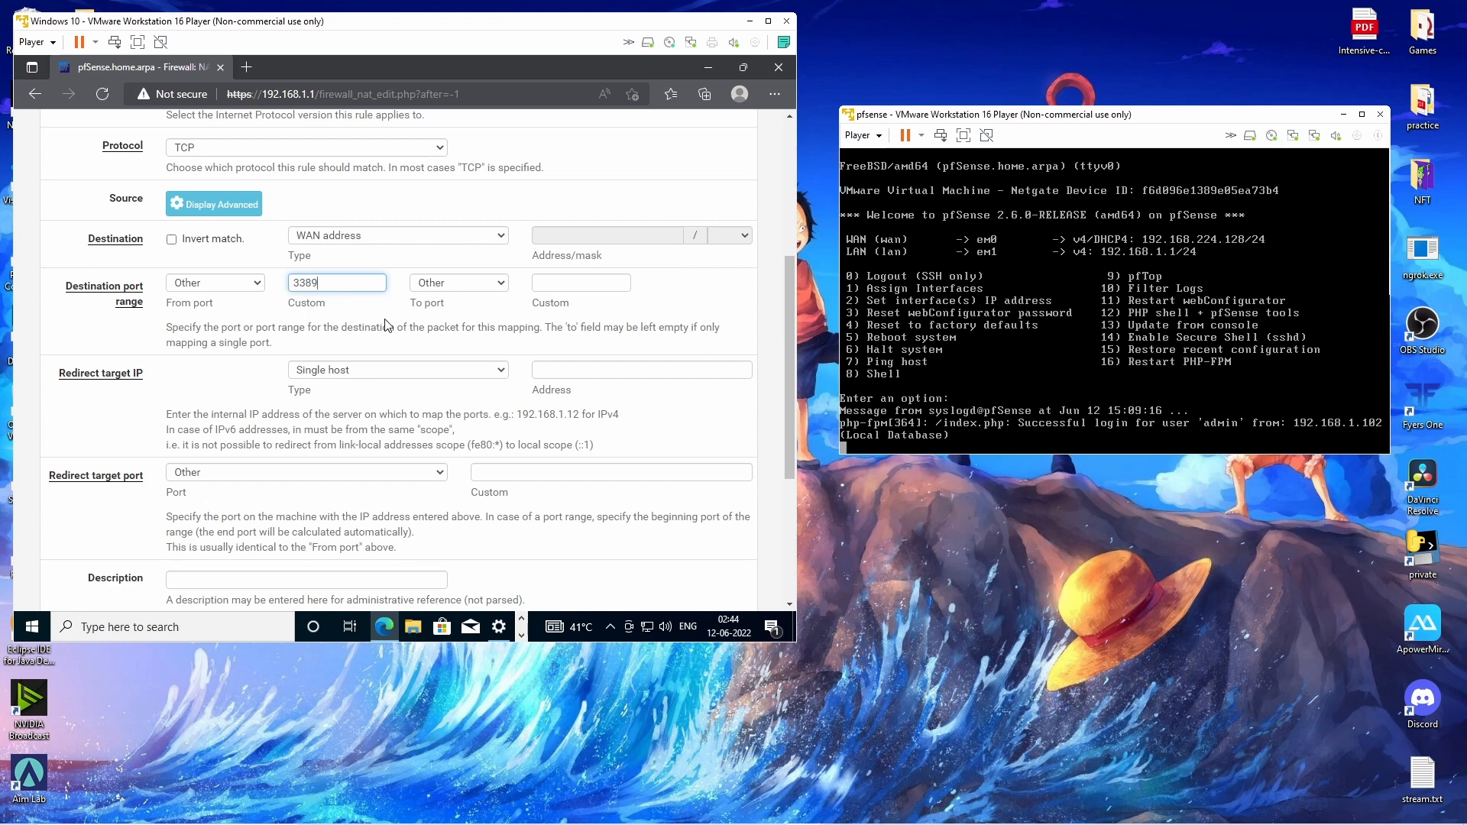
scroll(497, 367, "down", 1)
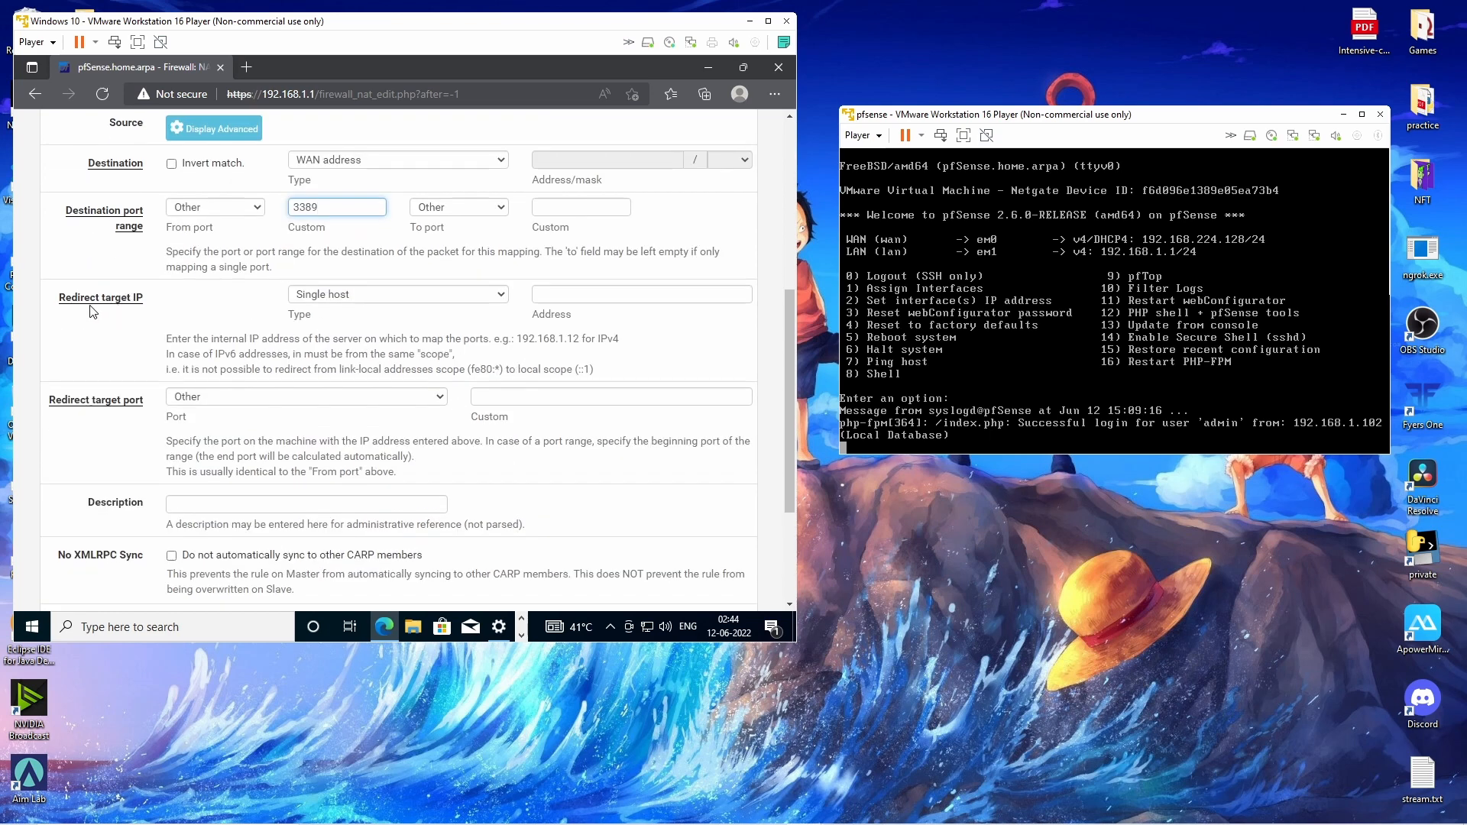
left_click(702, 296)
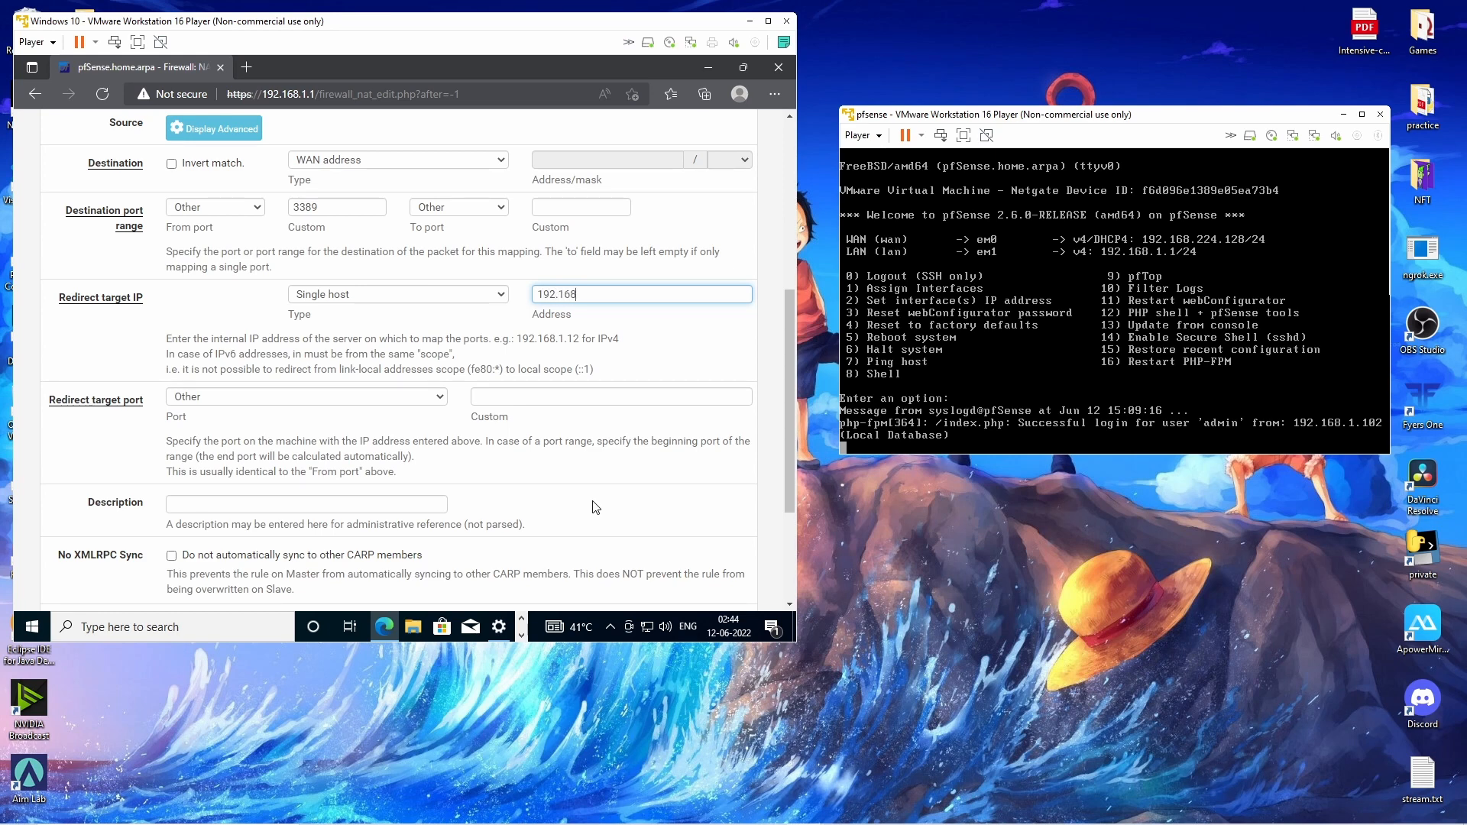
type("192.168.1.102")
left_click(680, 400)
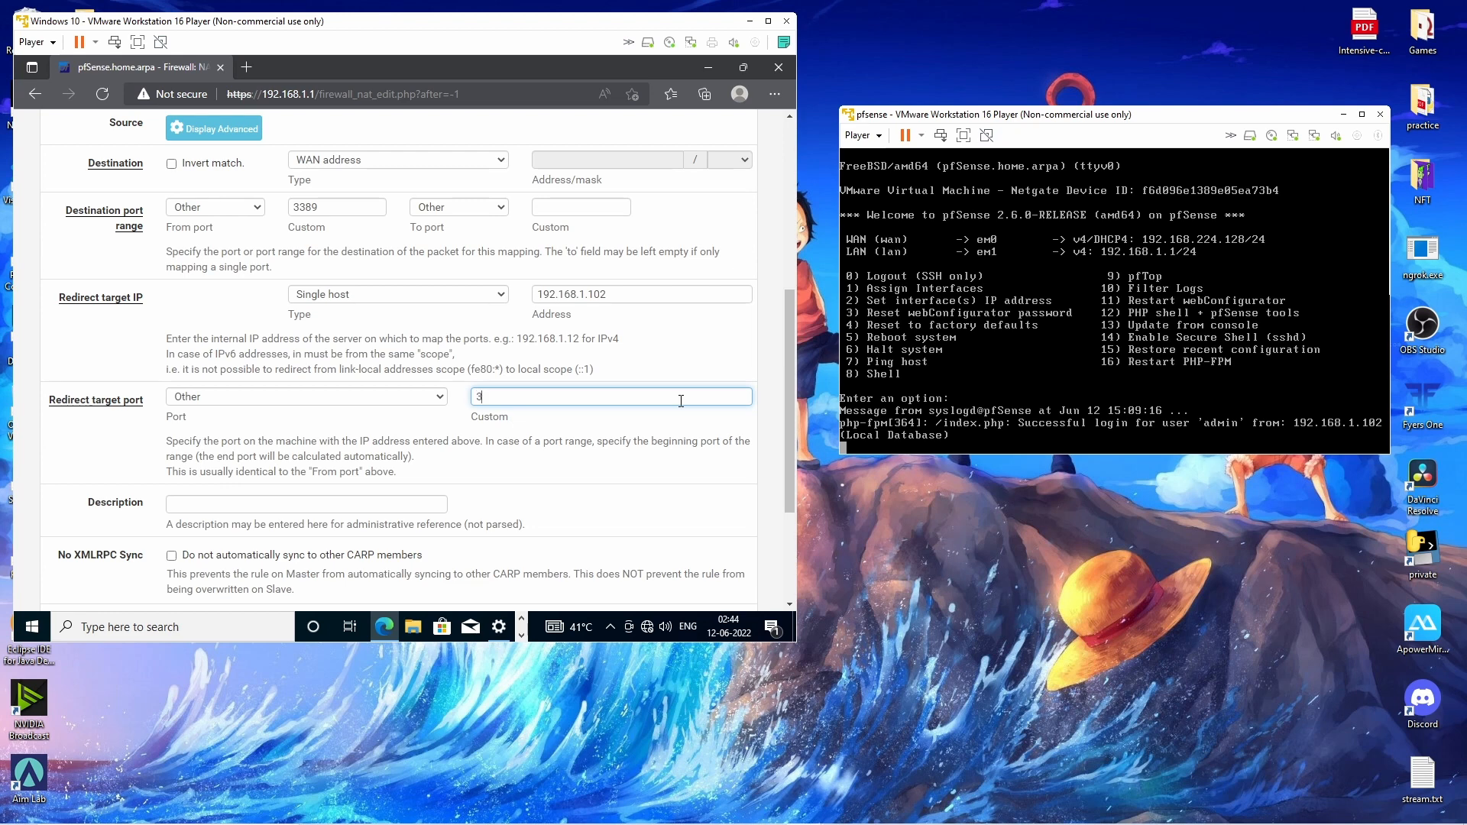
left_click(647, 443)
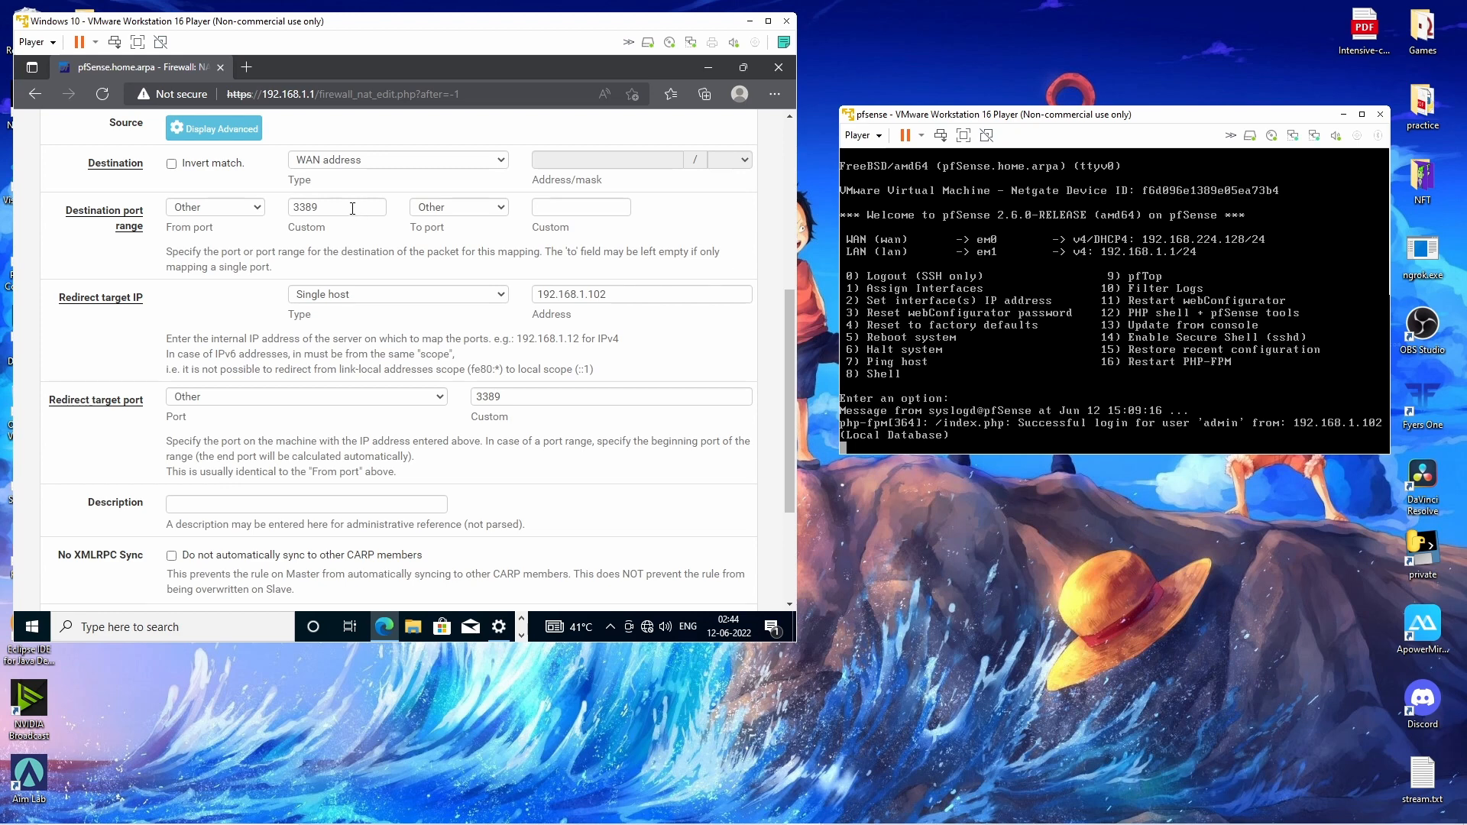
left_click_drag(352, 208, 293, 209)
left_click_drag(520, 397, 456, 400)
left_click(573, 438)
Describe the rule as 'rdp desktop', save it and apply the NAT changes.
scroll(585, 521, "down", 2)
left_click(343, 357)
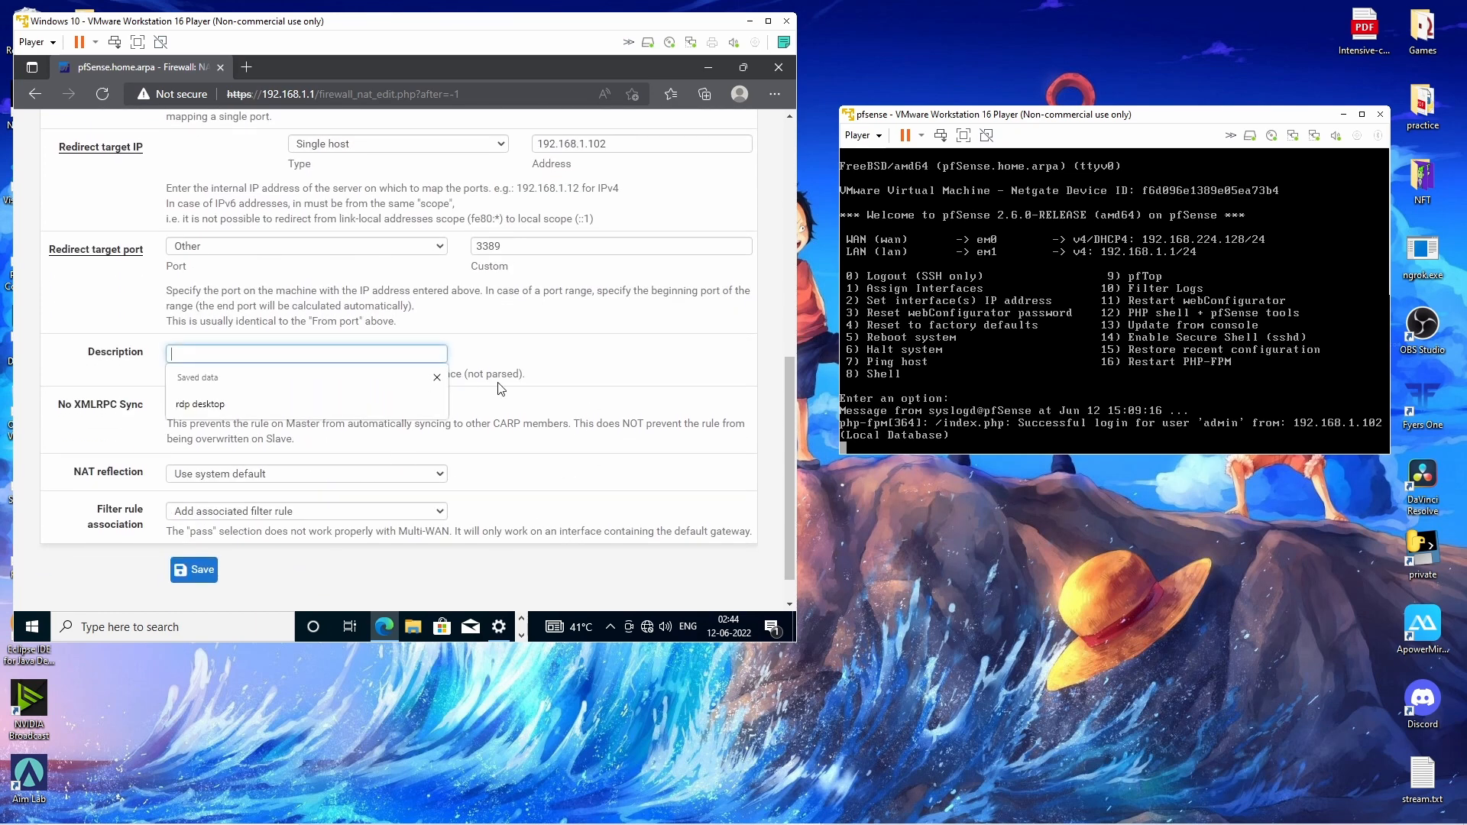
left_click(240, 401)
left_click(613, 359)
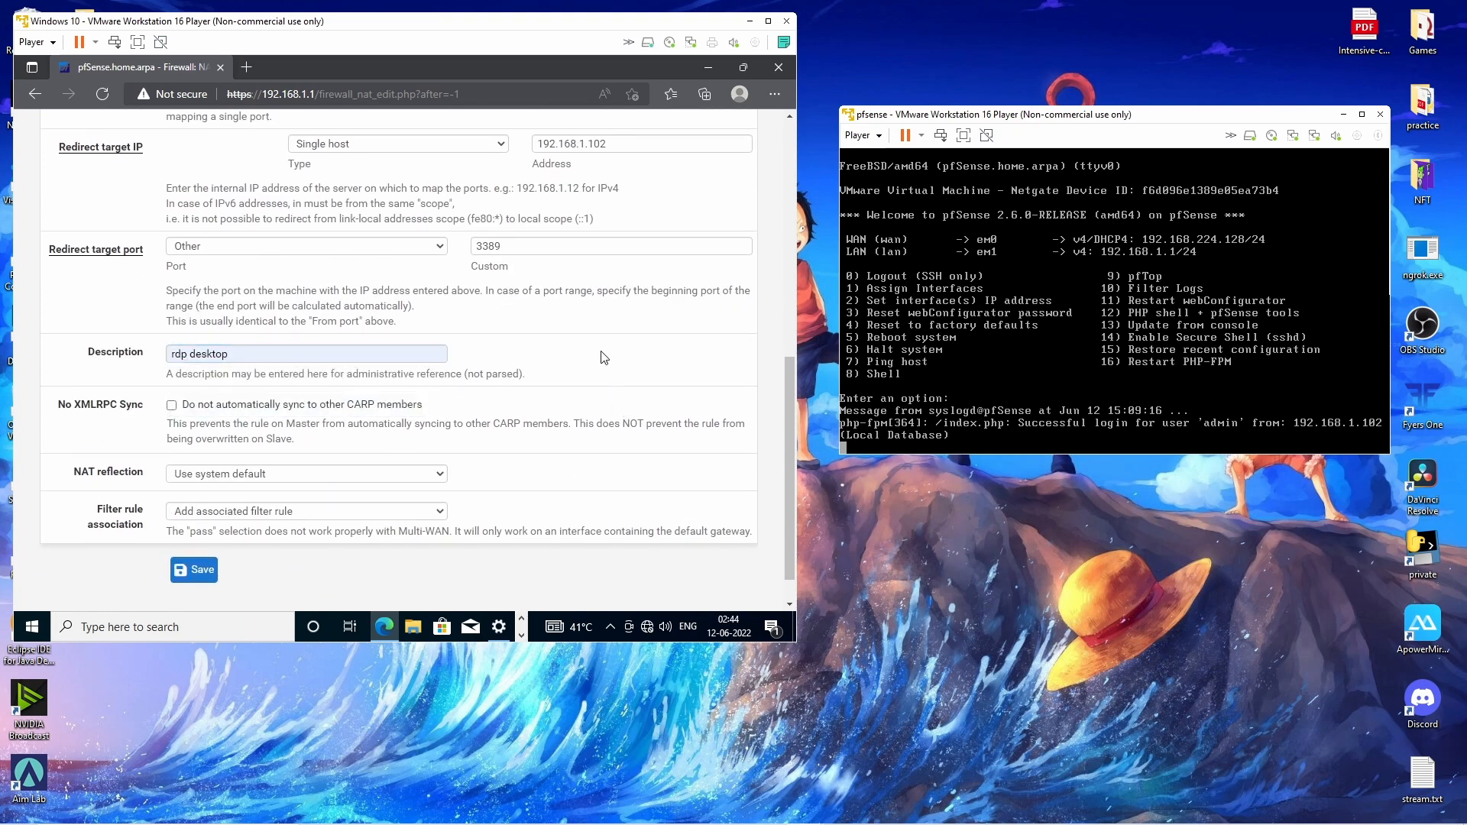
left_click(194, 570)
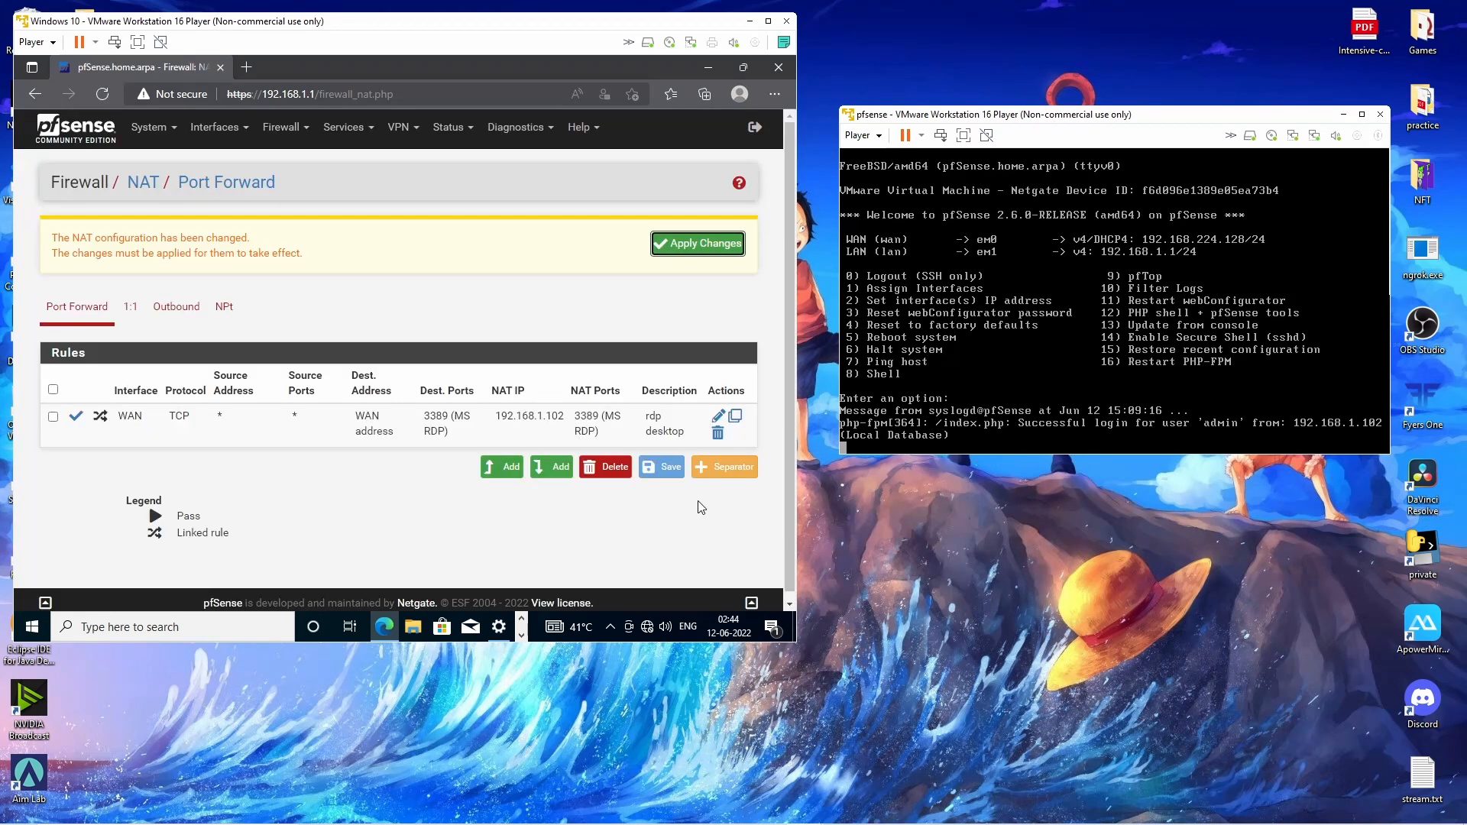
left_click(692, 250)
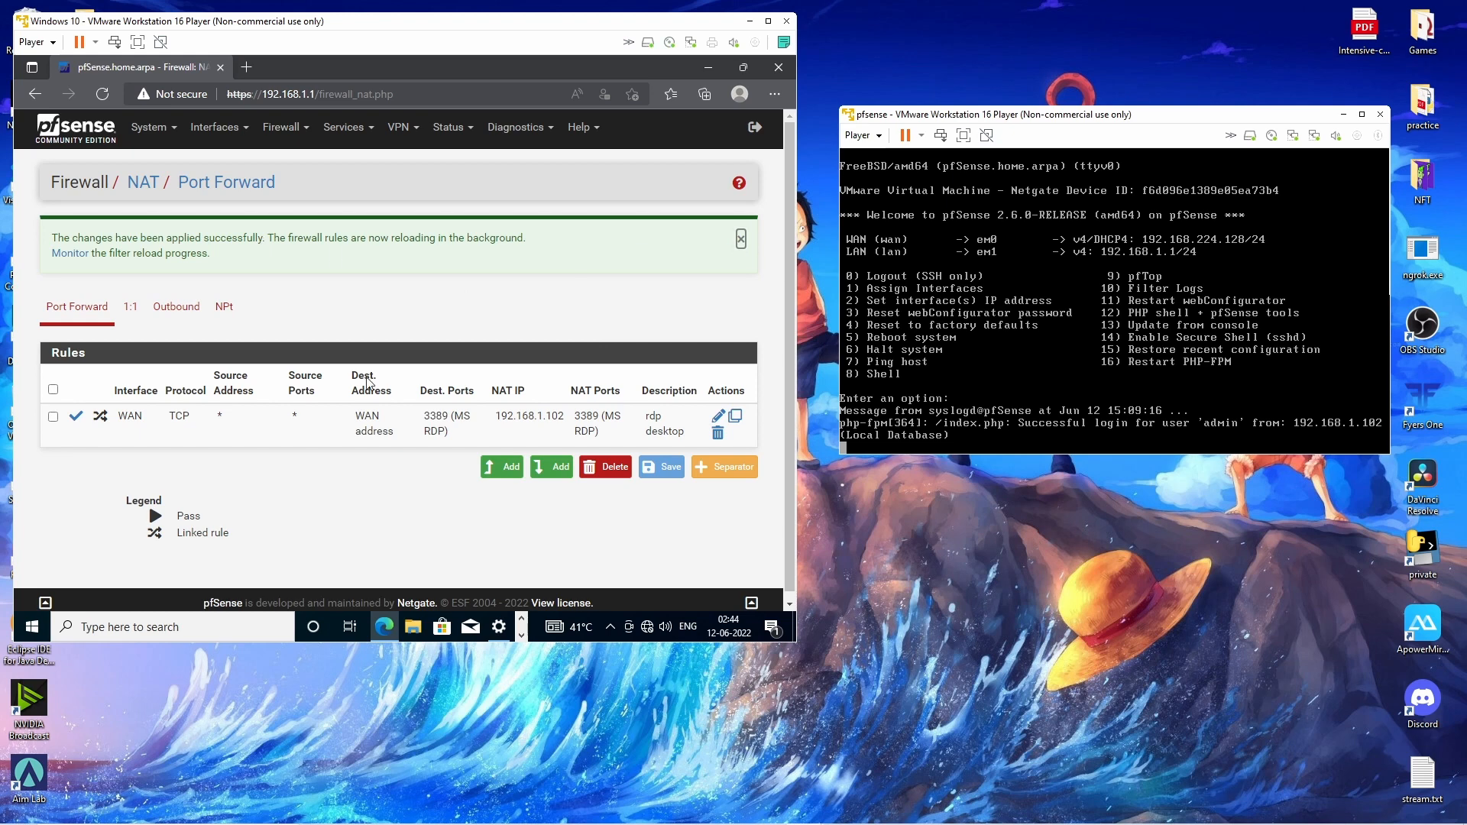
mouse_move(2, 817)
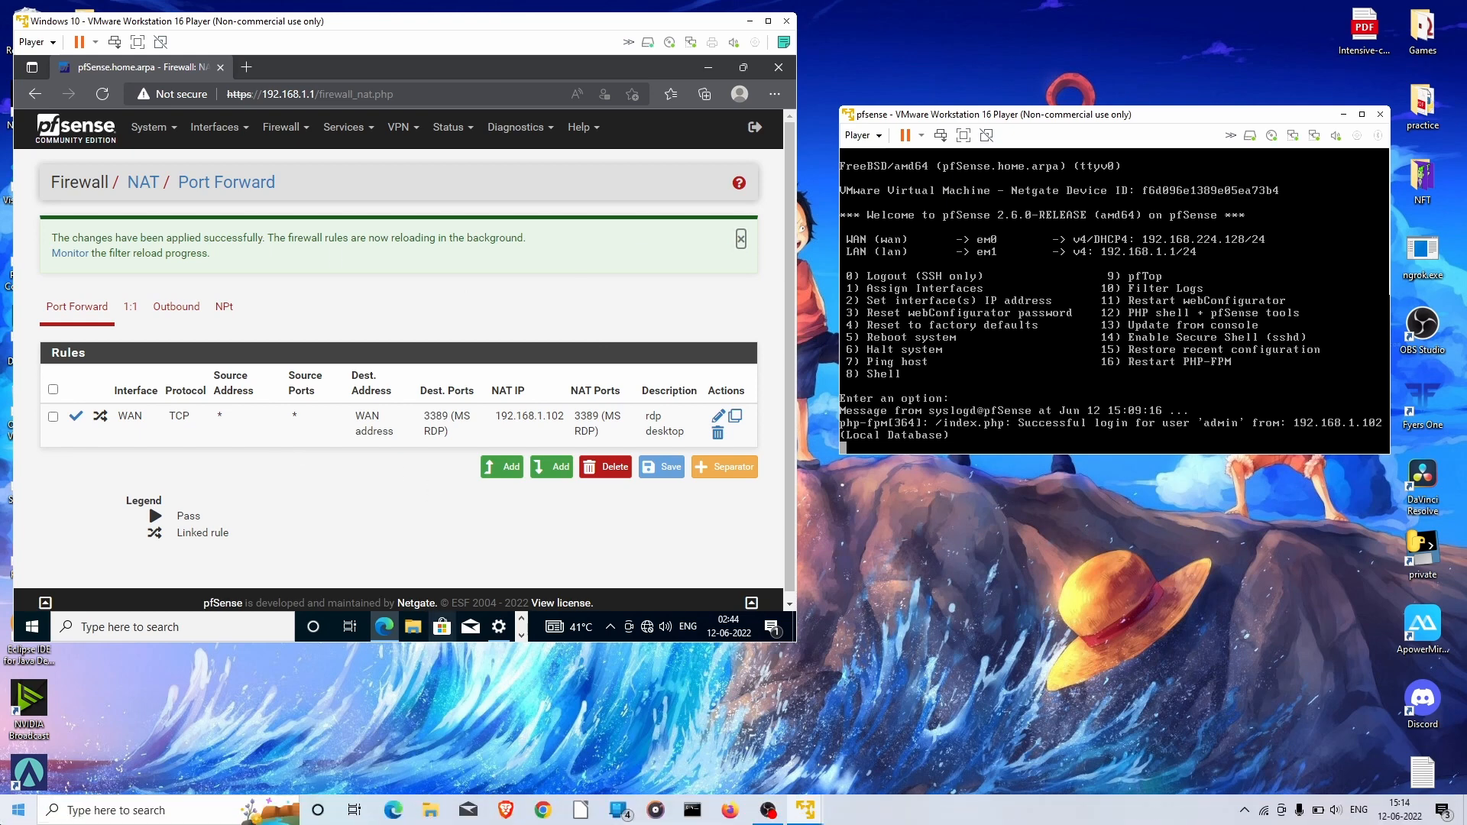
left_click(252, 806)
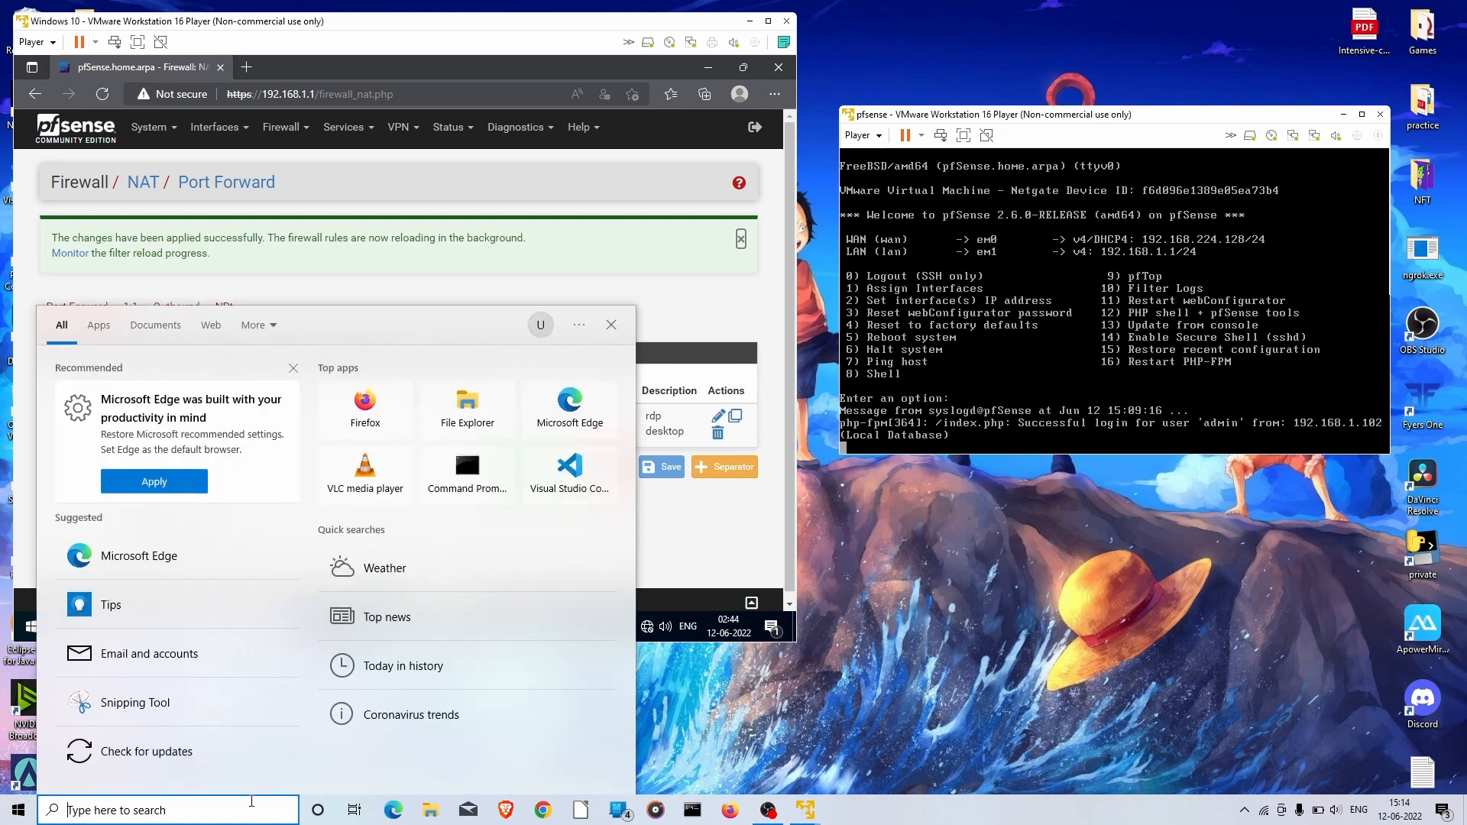
Launch Remote Desktop Connection with computer address 192.168.224.128.
type("rdp")
key("Return")
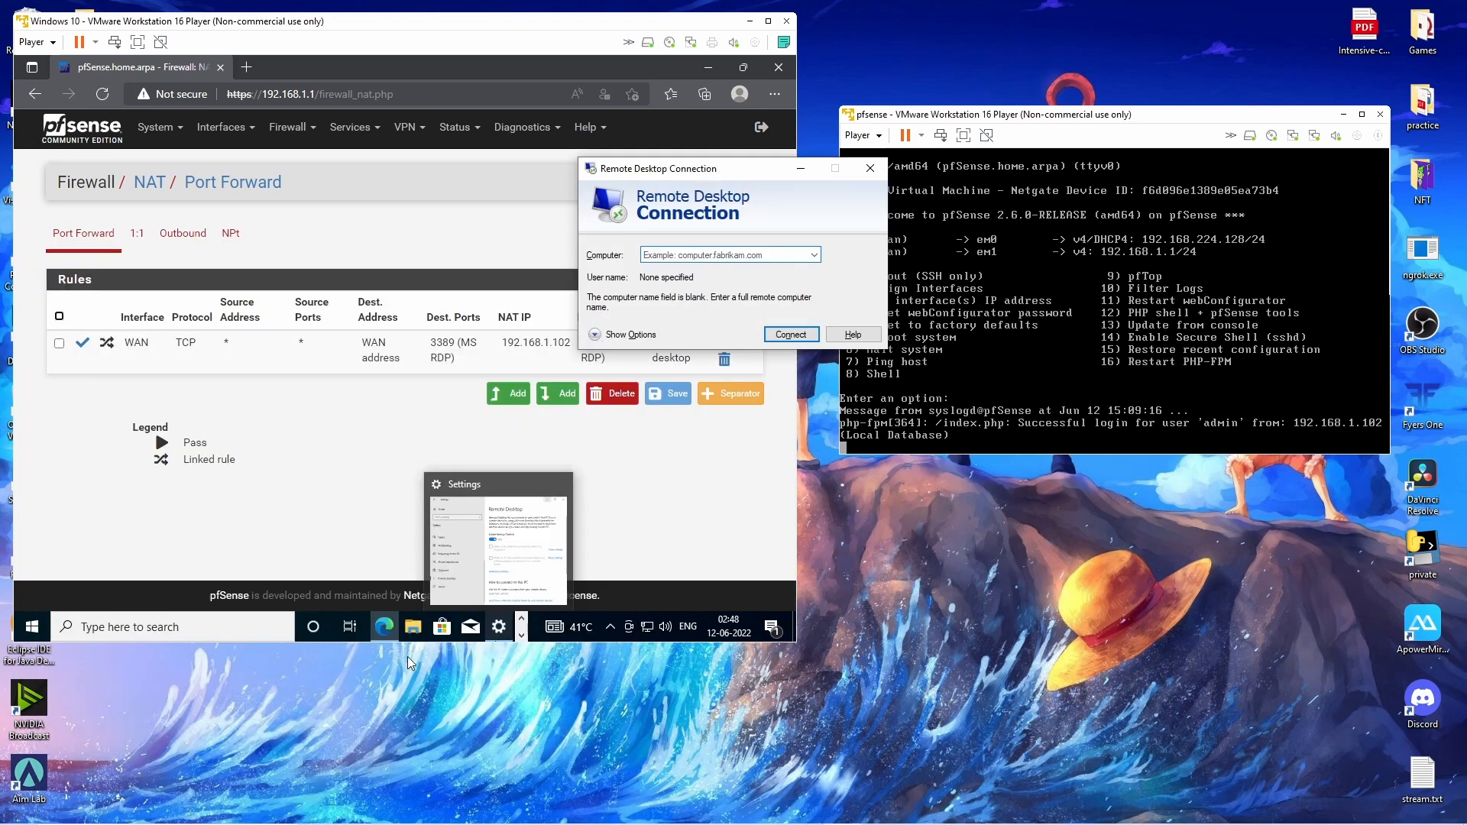
left_click(770, 254)
type("1")
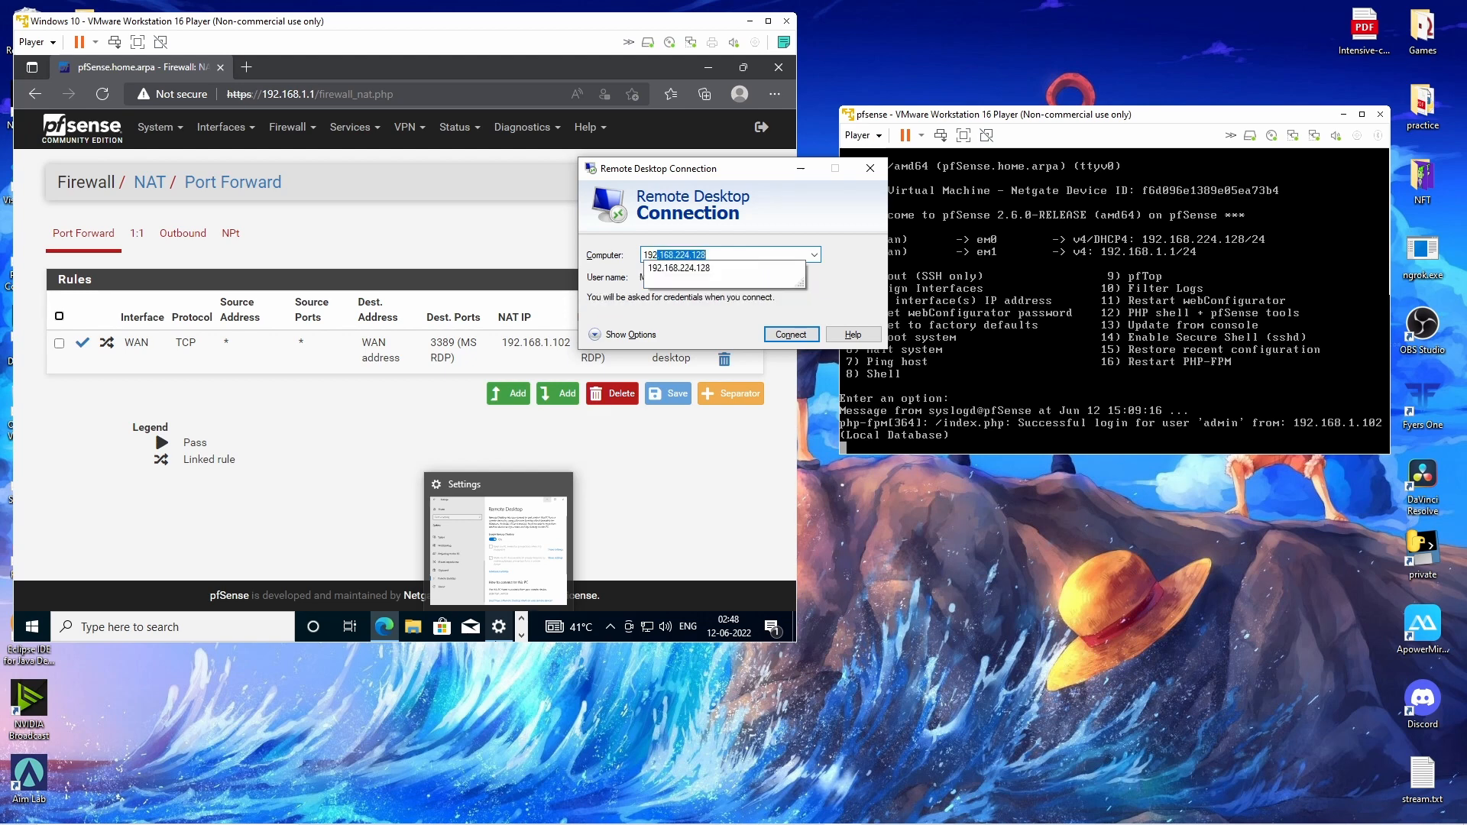
type("92")
key("End")
left_click(714, 268)
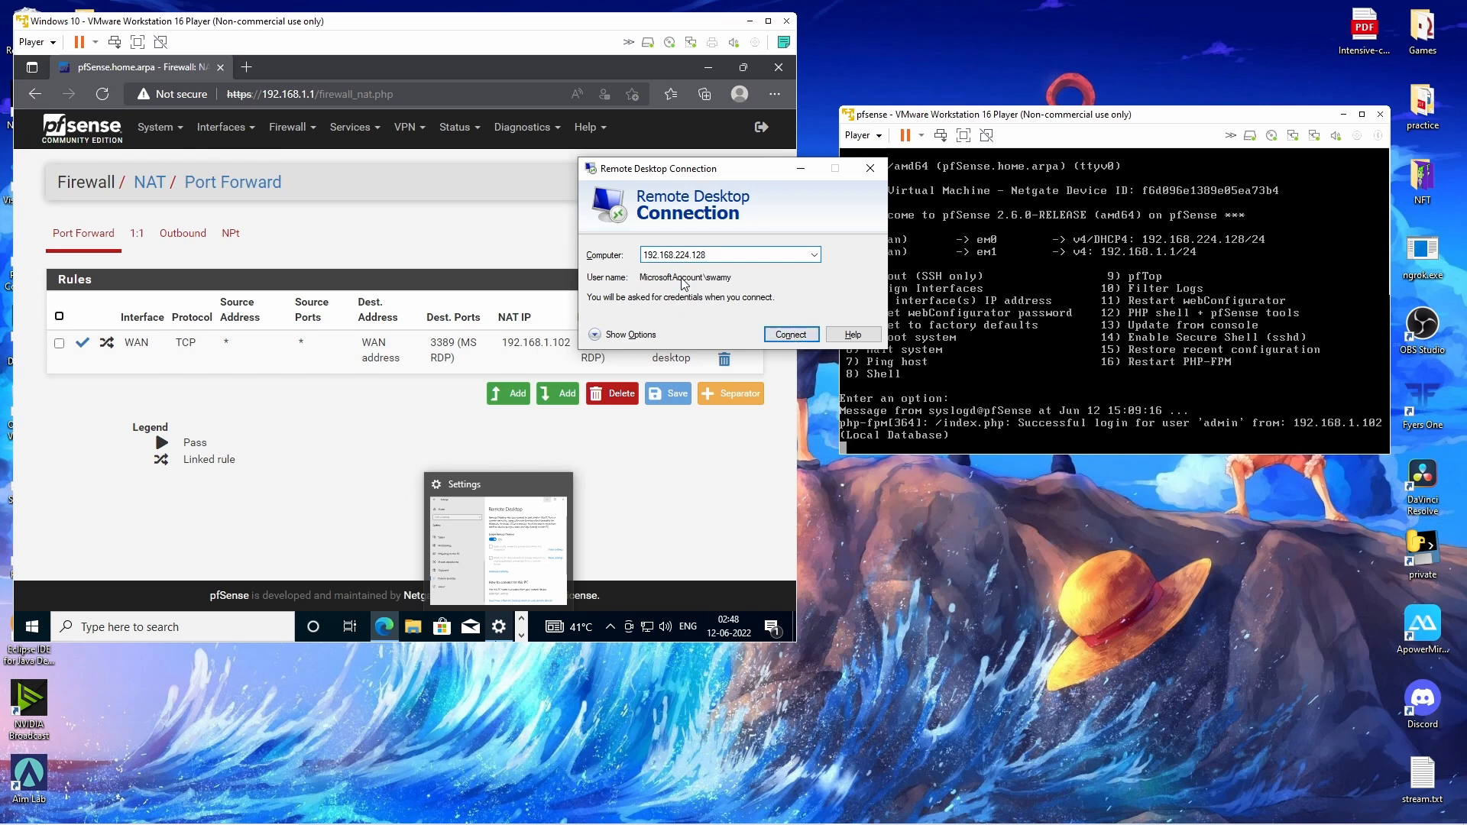
Enter the VM account's user name and password, connect, and accept the certificate.
left_click(625, 335)
key("Tab")
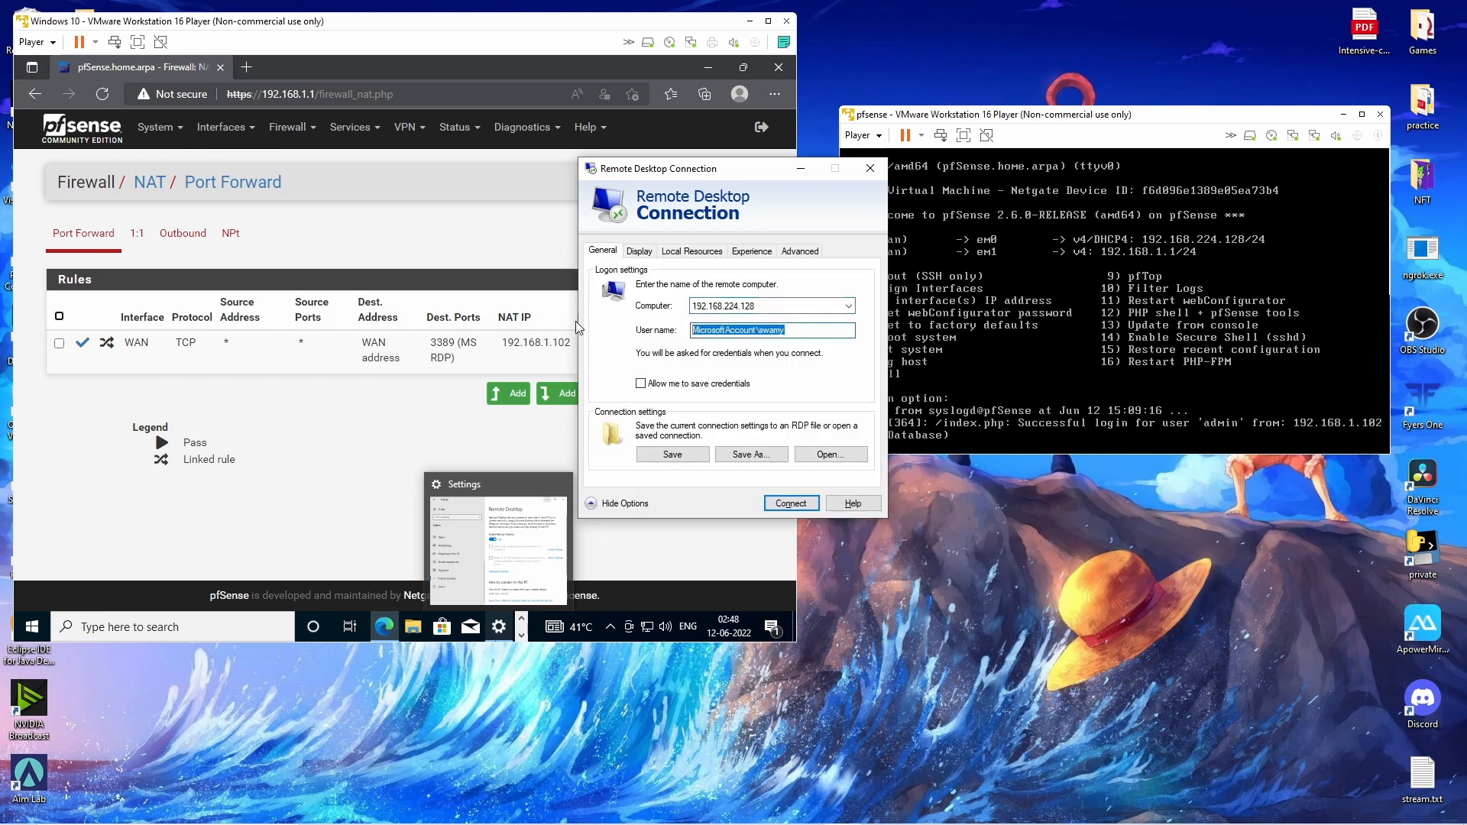
type("swa")
key("Return")
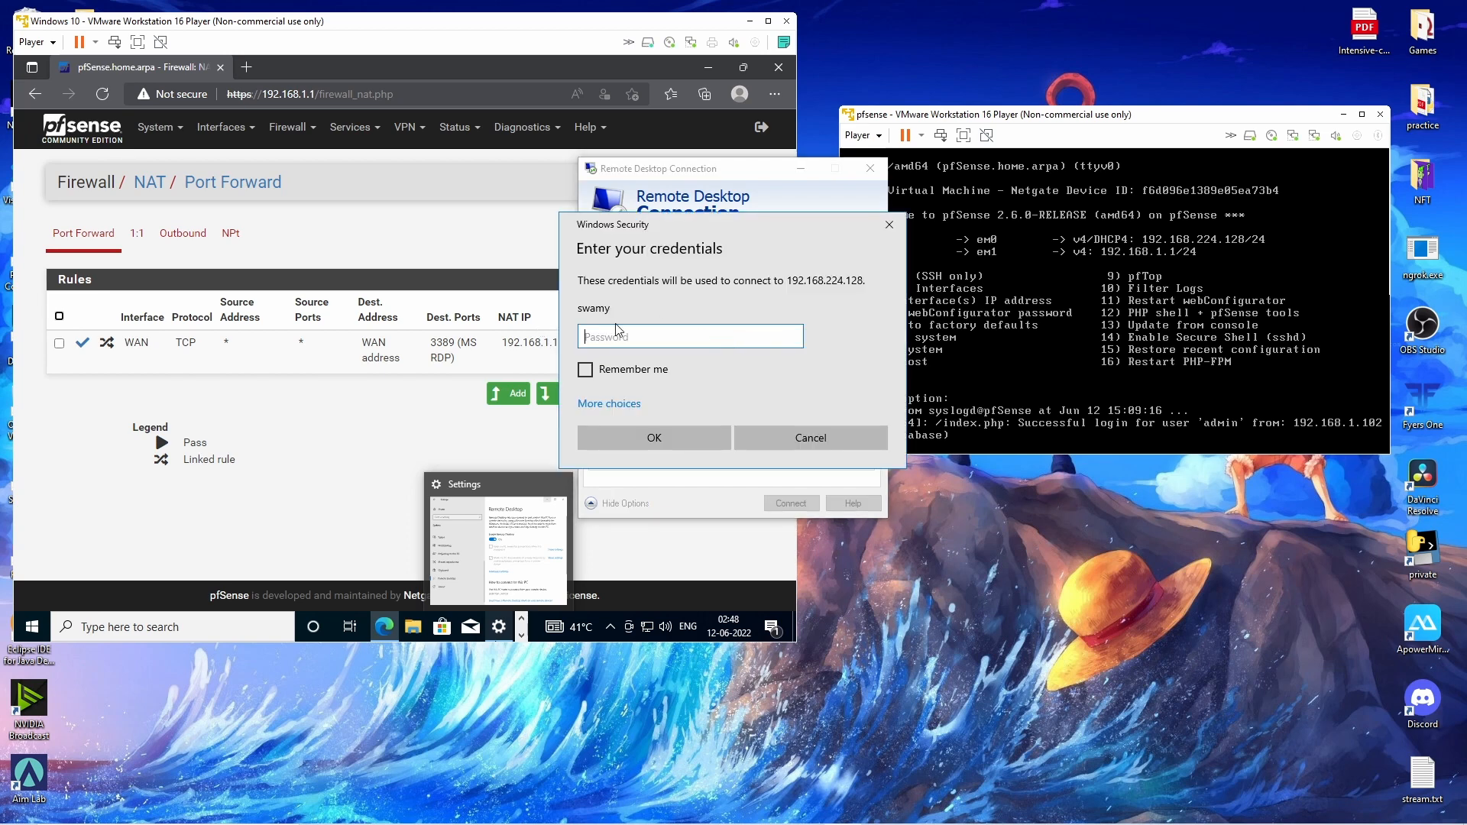
type("*****")
left_click(676, 440)
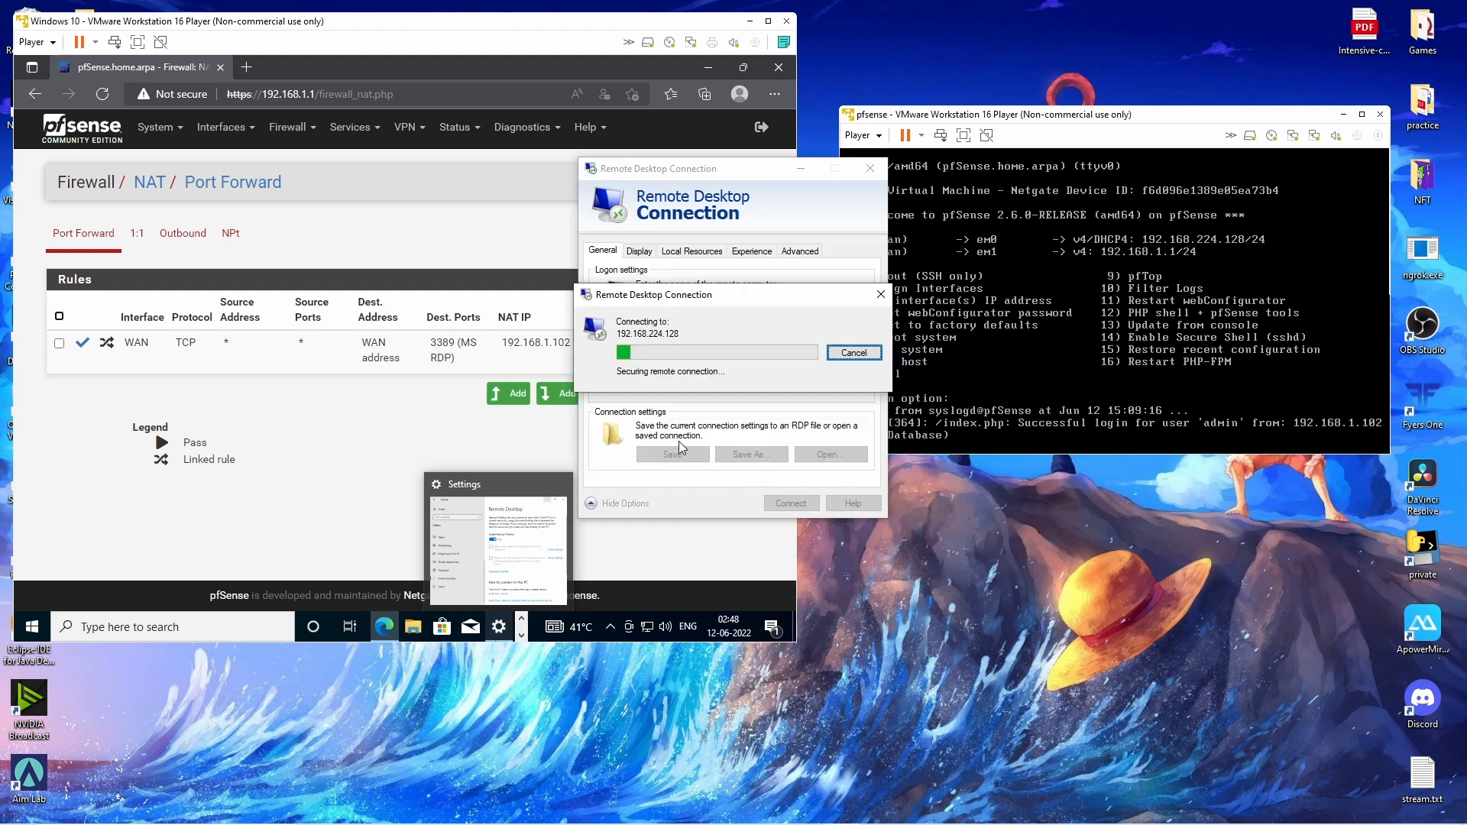
left_click(780, 472)
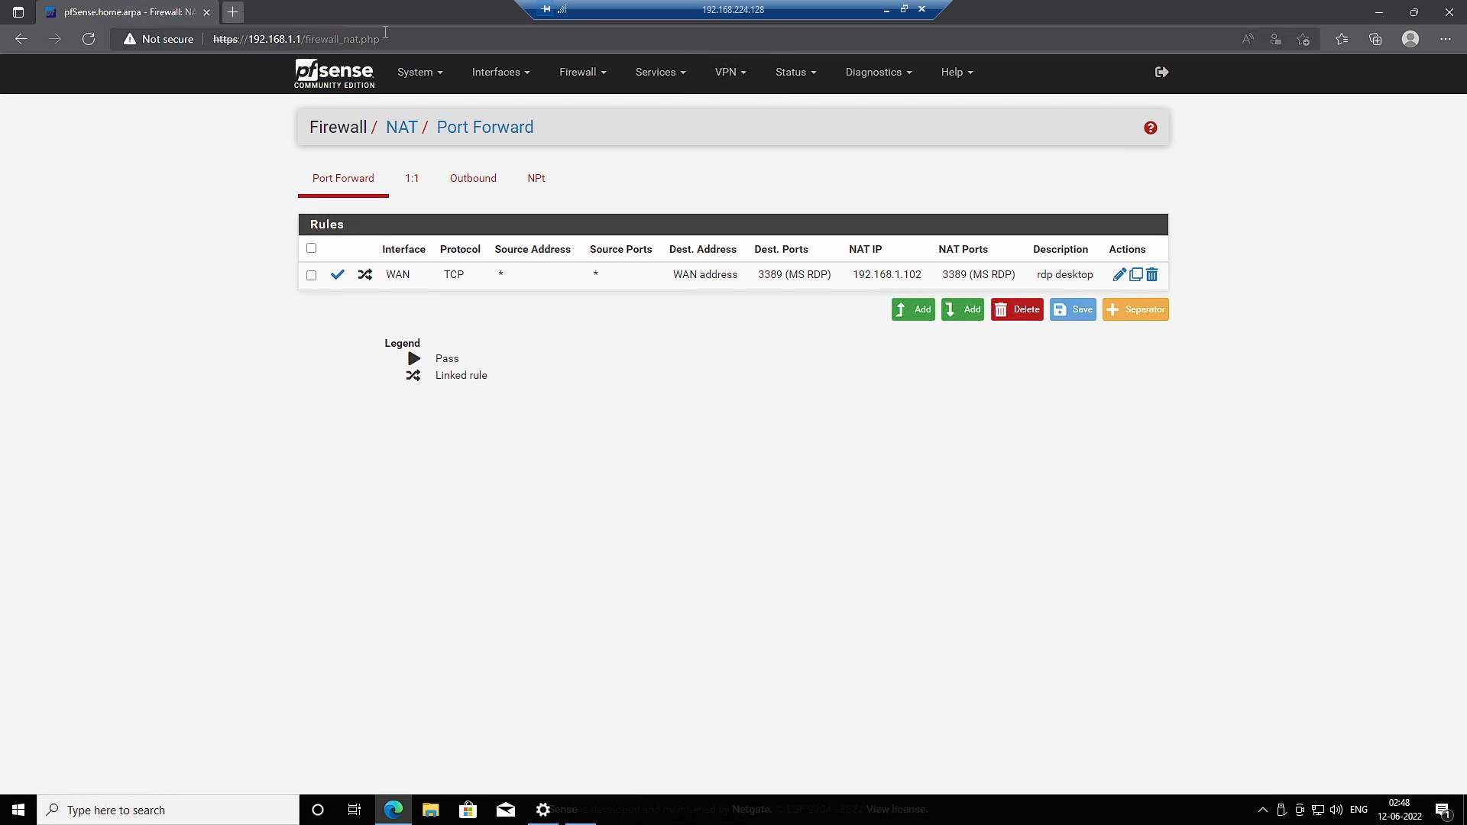
Check the remote pfSense port-forward page, then disconnect and dismiss the VM lock screen.
left_click(232, 11)
left_click(389, 12)
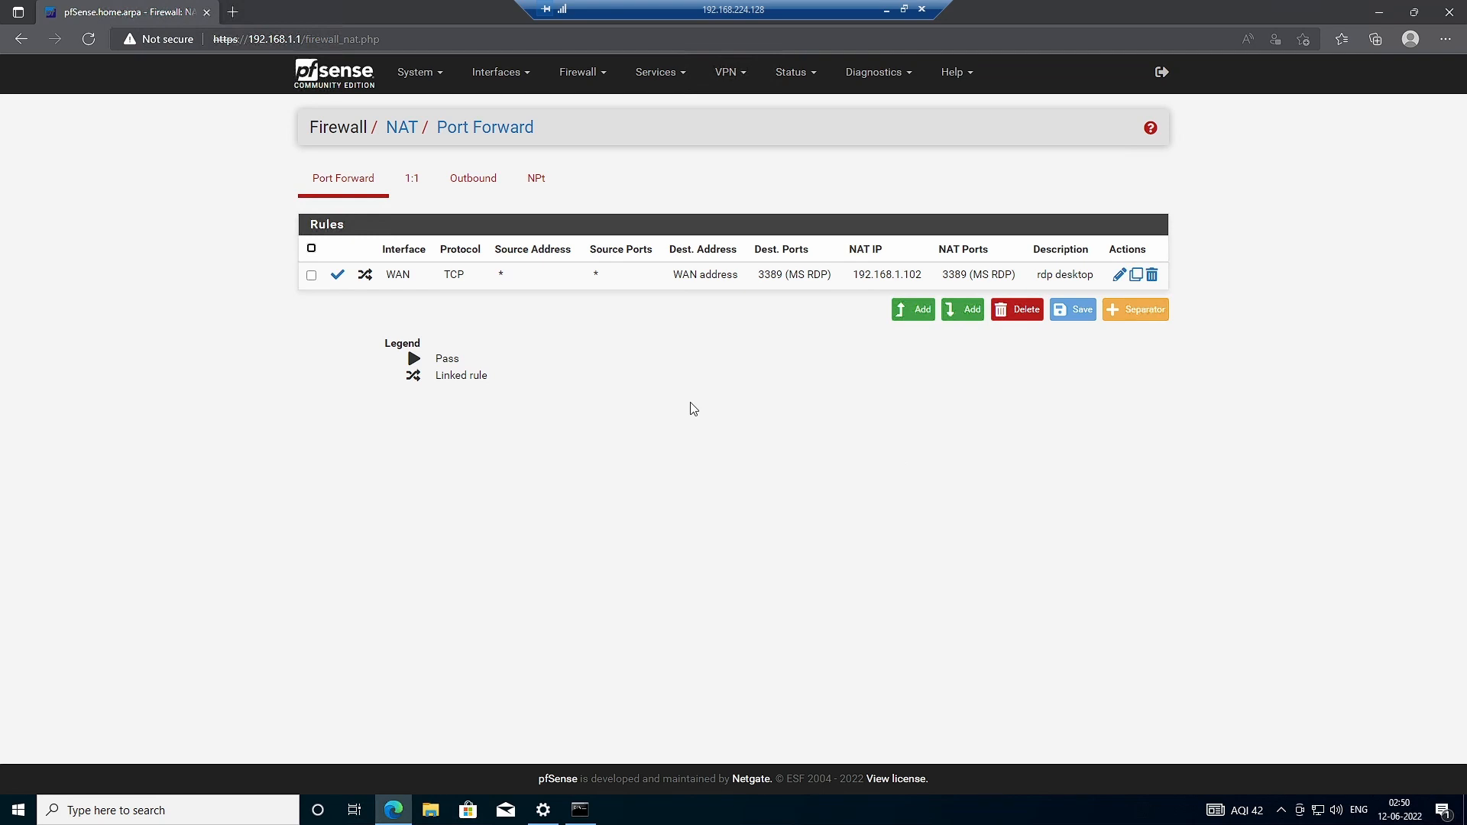
left_click(921, 9)
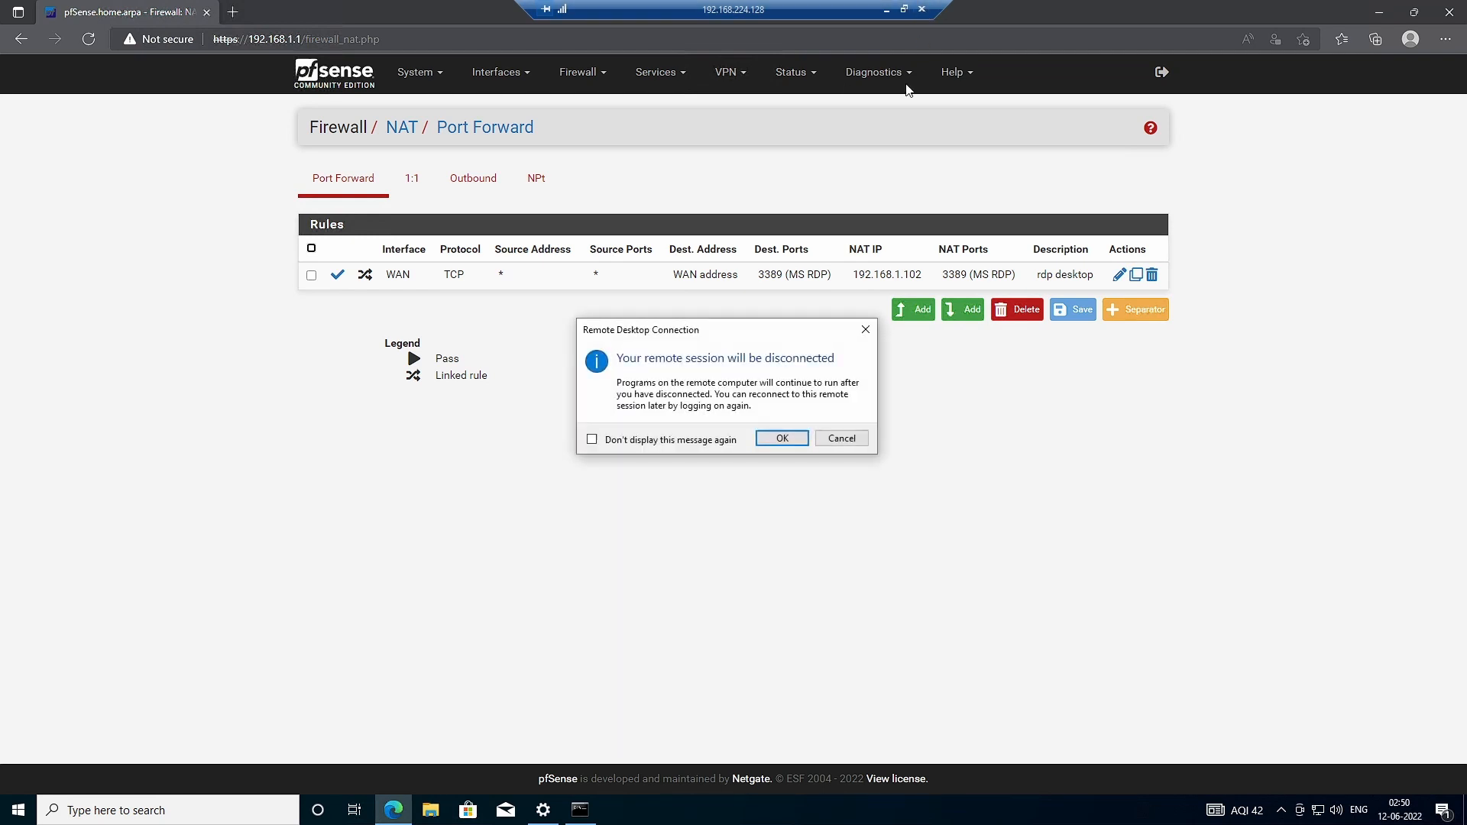
left_click(799, 435)
left_click(402, 453)
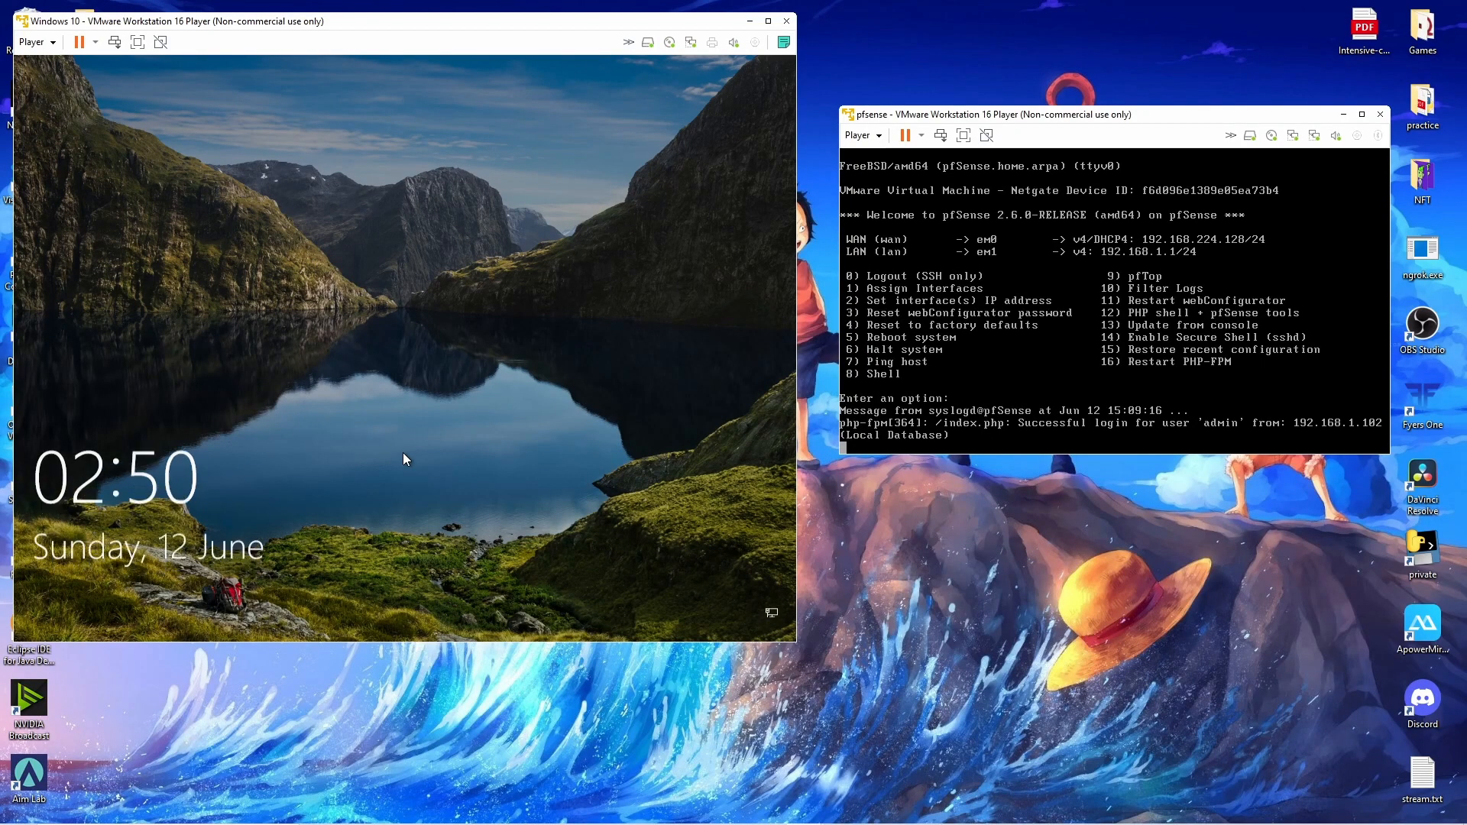